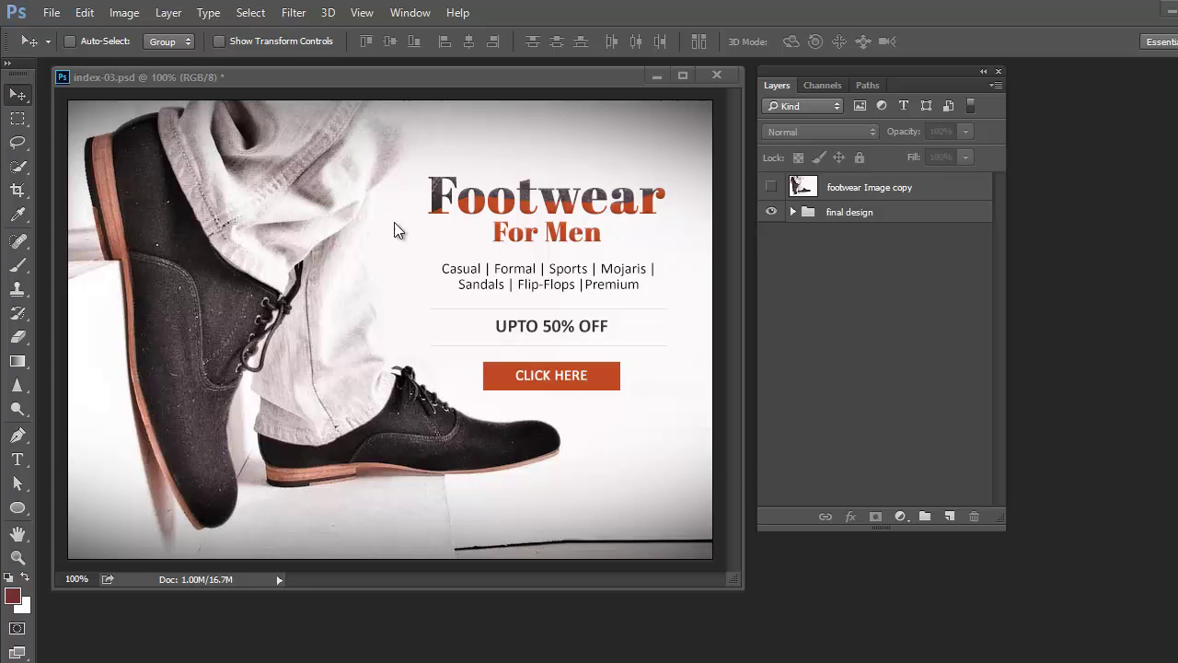
# Hide the final design group and show the footwear Image copy layer.
pyautogui.click(771, 213)
pyautogui.click(772, 213)
pyautogui.click(772, 213)
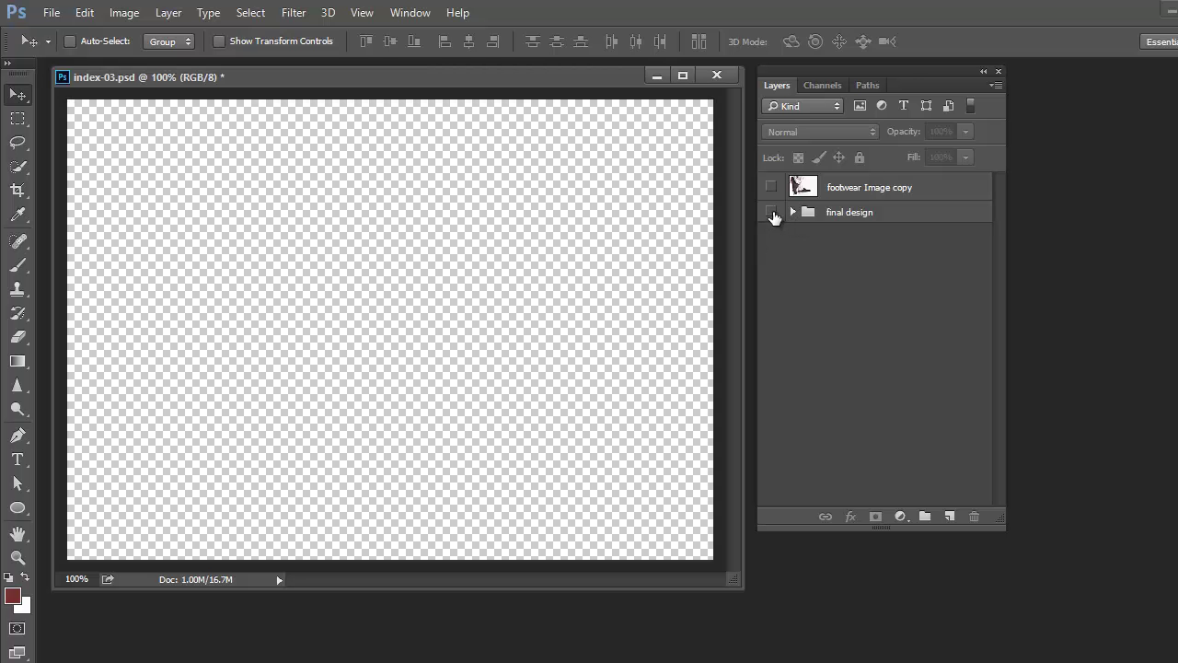
pyautogui.click(772, 214)
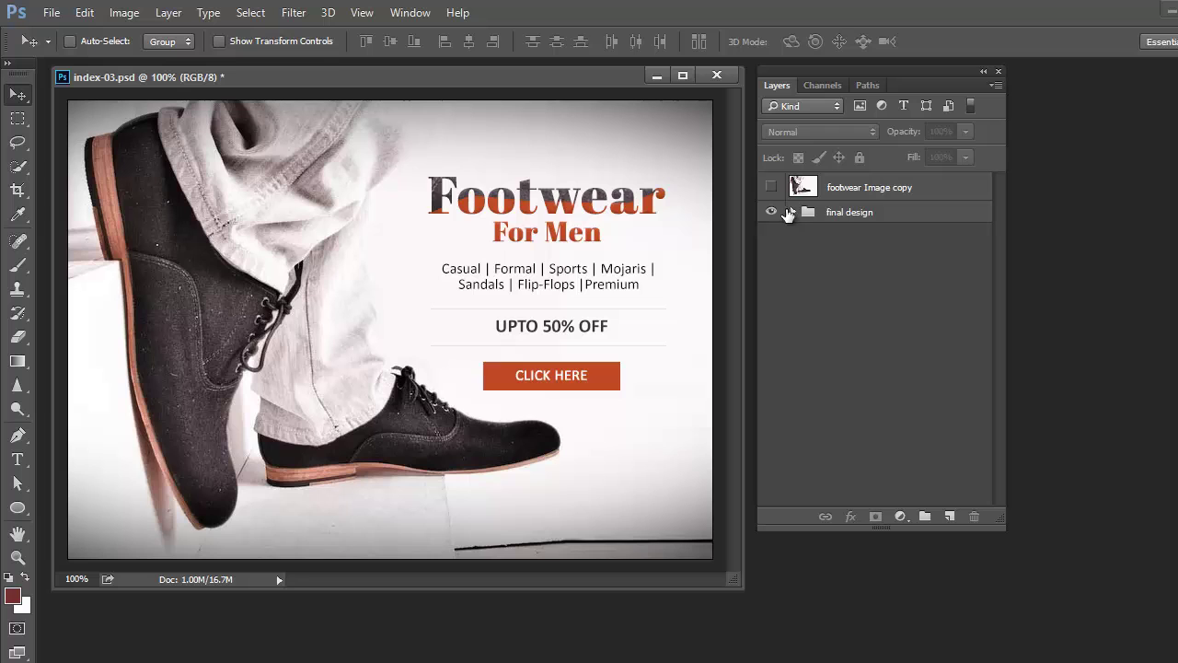
pyautogui.click(771, 213)
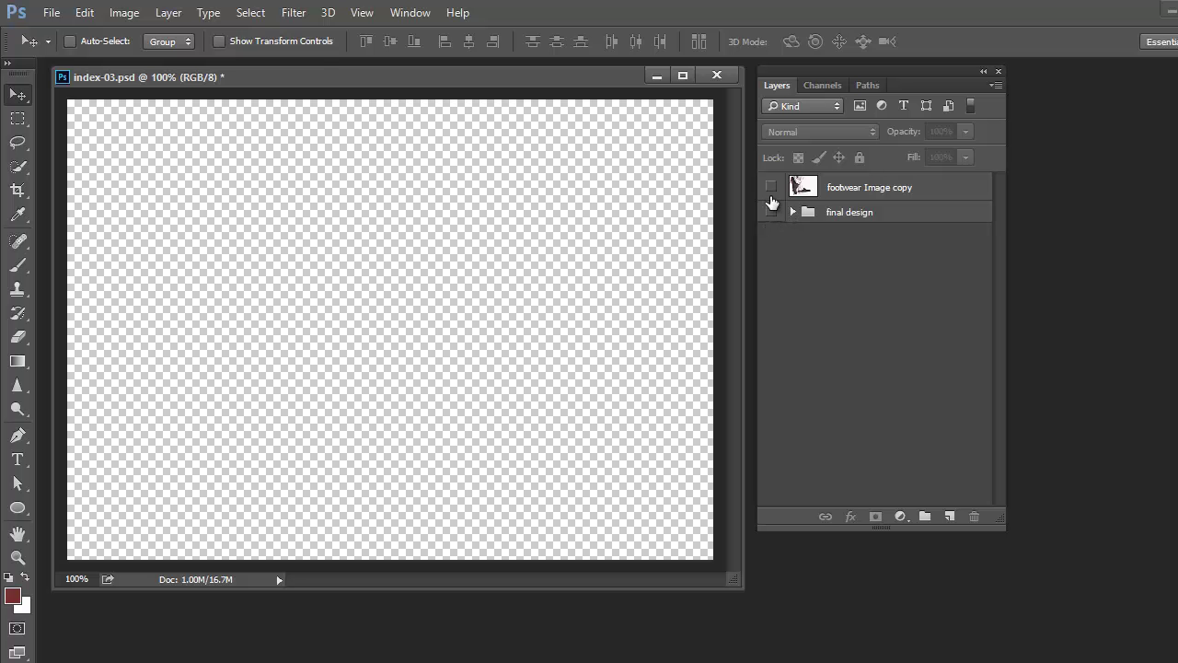
pyautogui.click(771, 186)
# Select the footwear Image copy layer, enlarge the document window and position the image so it fills the canvas.
pyautogui.rightClick(209, 268)
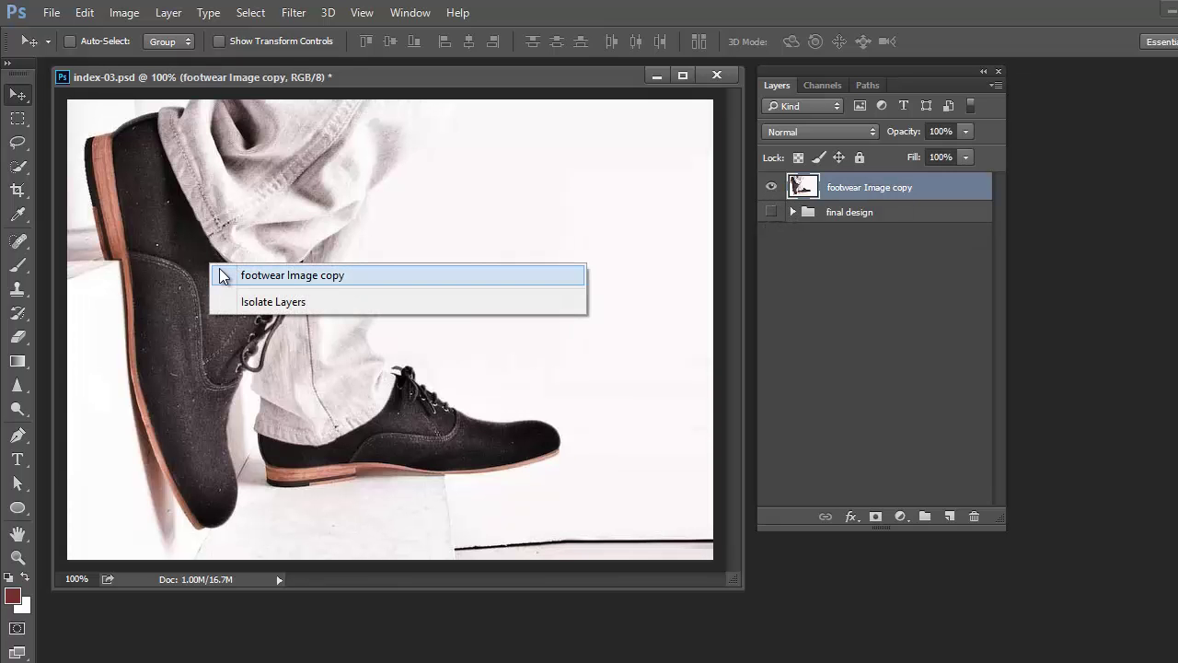
pyautogui.click(226, 271)
pyautogui.moveTo(213, 255); pyautogui.dragTo(212, 294)
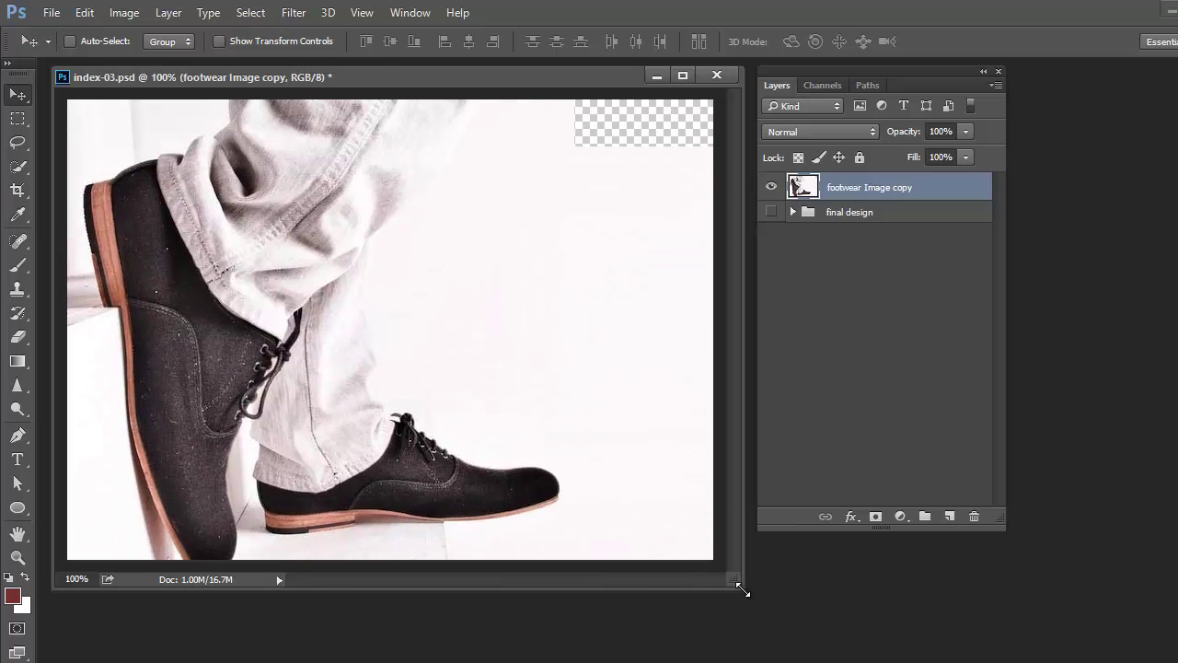
pyautogui.moveTo(743, 590); pyautogui.dragTo(778, 658)
pyautogui.moveTo(292, 316); pyautogui.dragTo(314, 381)
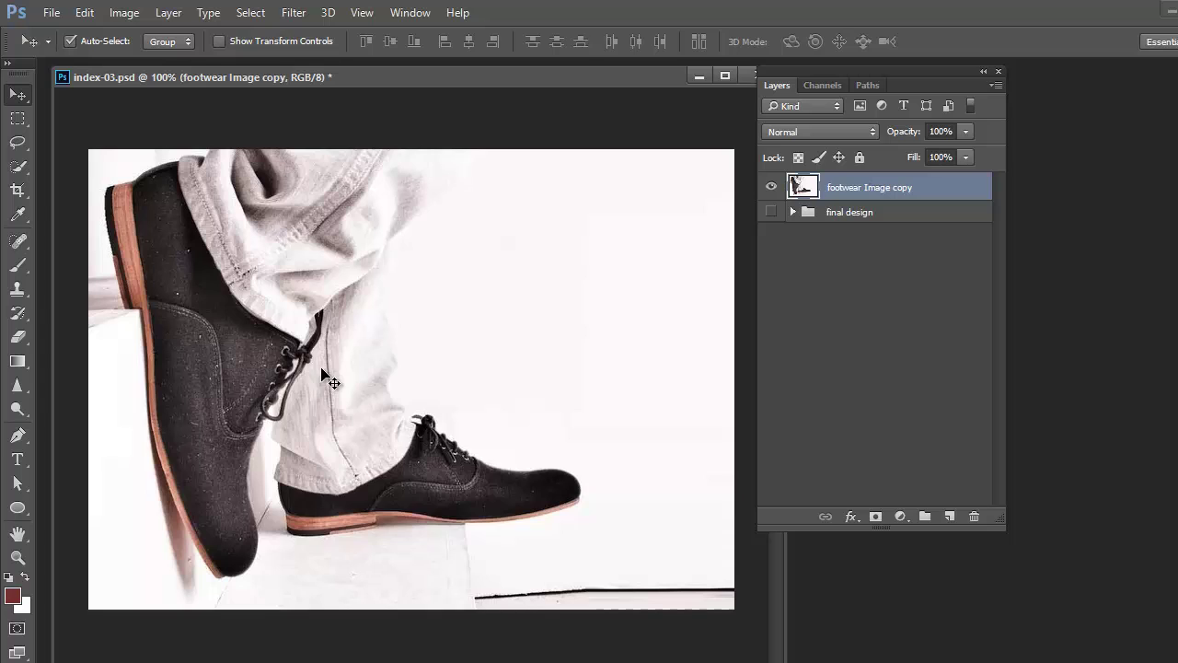
# Darken the footwear image's midtones with Levels and save the document.
pyautogui.press('i')
pyautogui.hotkey('ctrl', 'l')
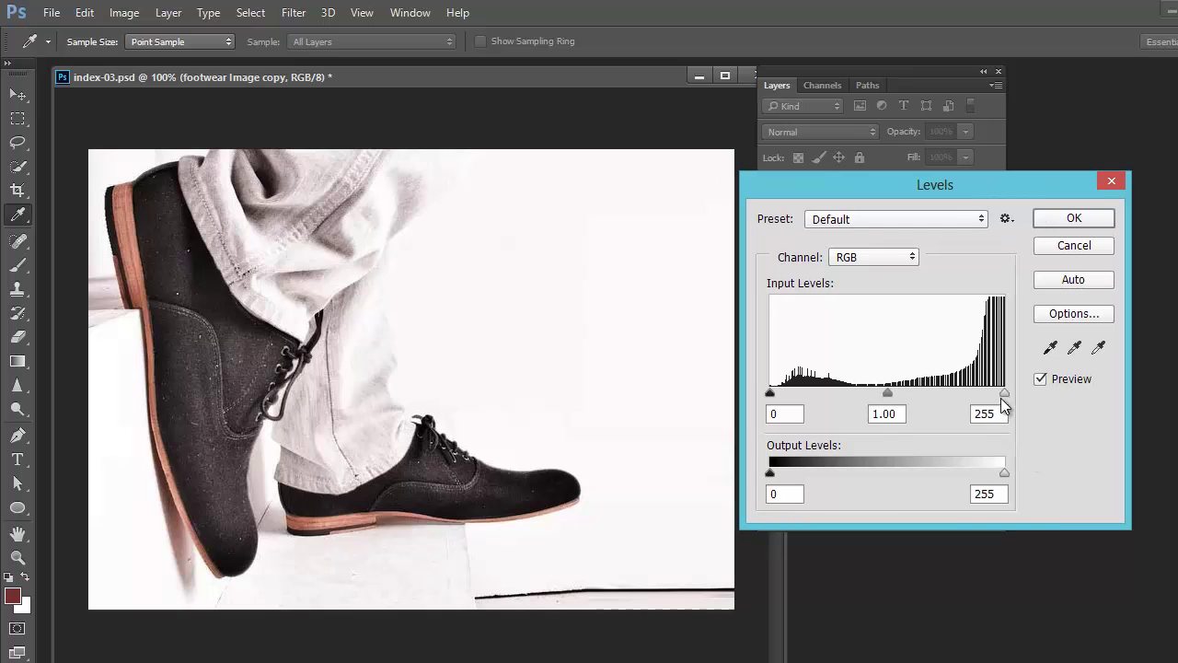
pyautogui.moveTo(1003, 396)
pyautogui.mouseDown()
pyautogui.moveTo(980, 393)
pyautogui.moveTo(1019, 401)
pyautogui.mouseUp()
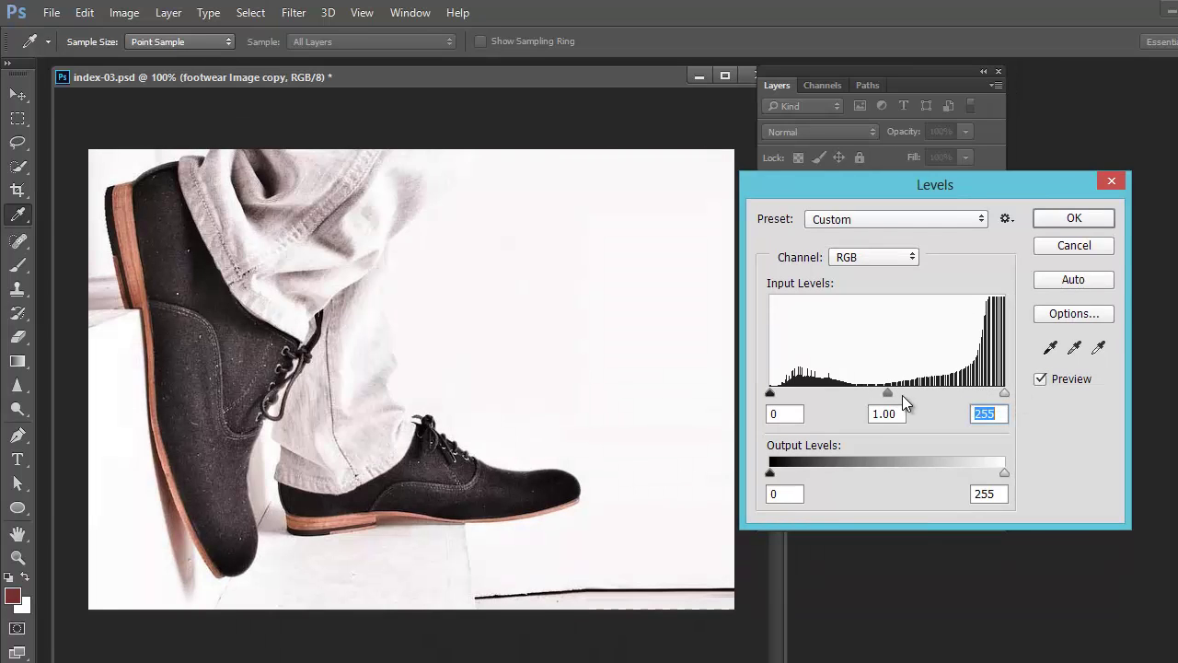
pyautogui.moveTo(889, 393); pyautogui.dragTo(911, 390)
pyautogui.click(1073, 220)
pyautogui.press('v')
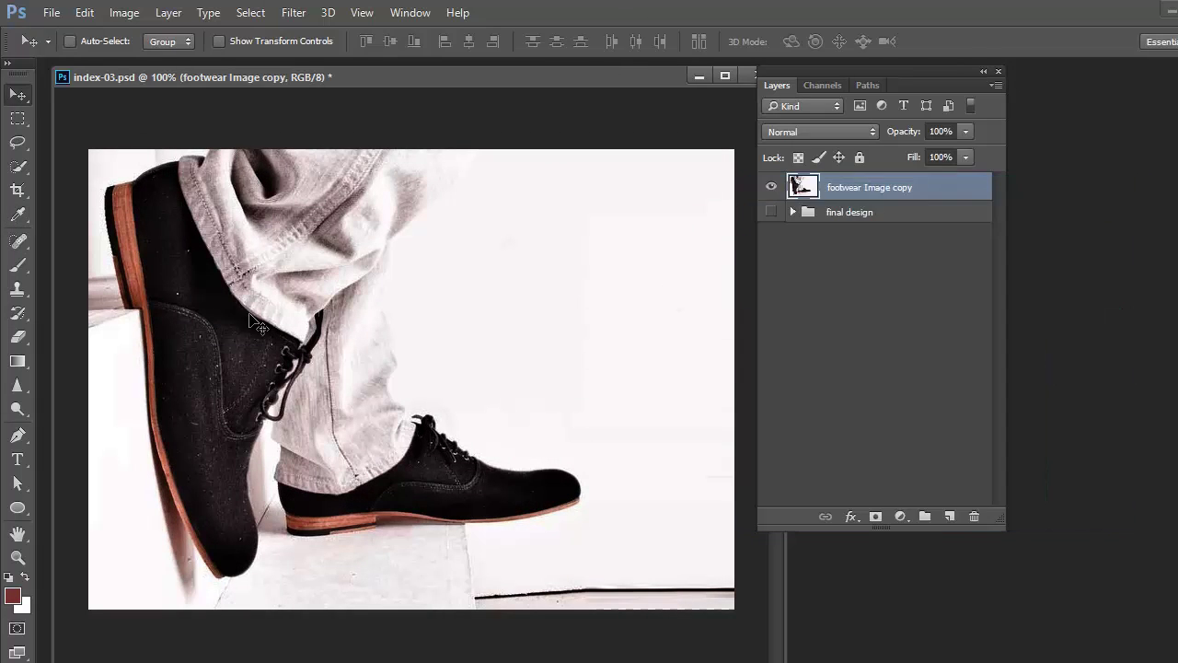
pyautogui.click(52, 12)
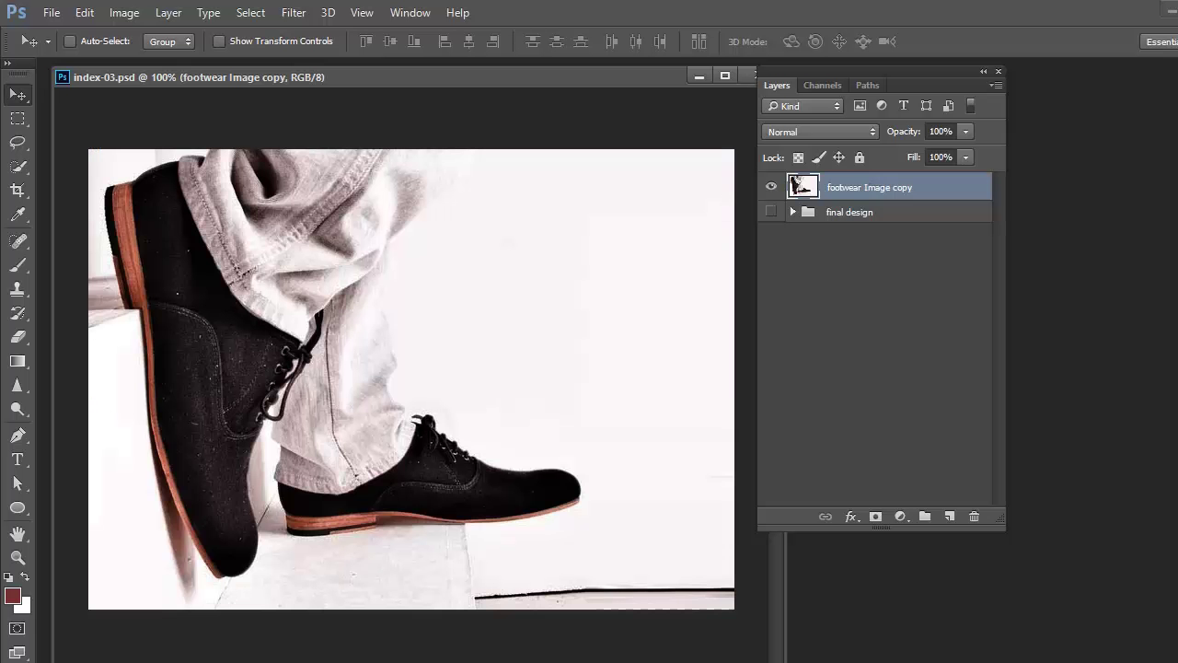
# Switch to data.txt in Notepad, copy the line "Footwear For Men" and return to Photoshop.
pyautogui.hotkey('alt', 'Tab')
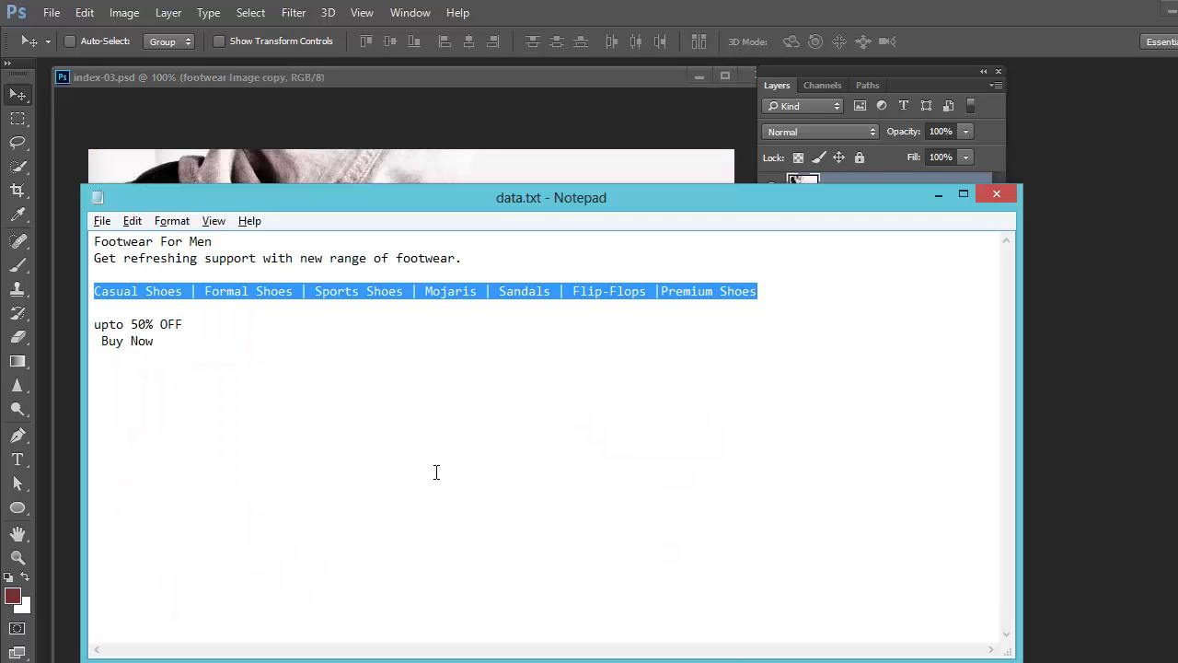
pyautogui.click(284, 410)
pyautogui.hotkey('ctrl', 'a')
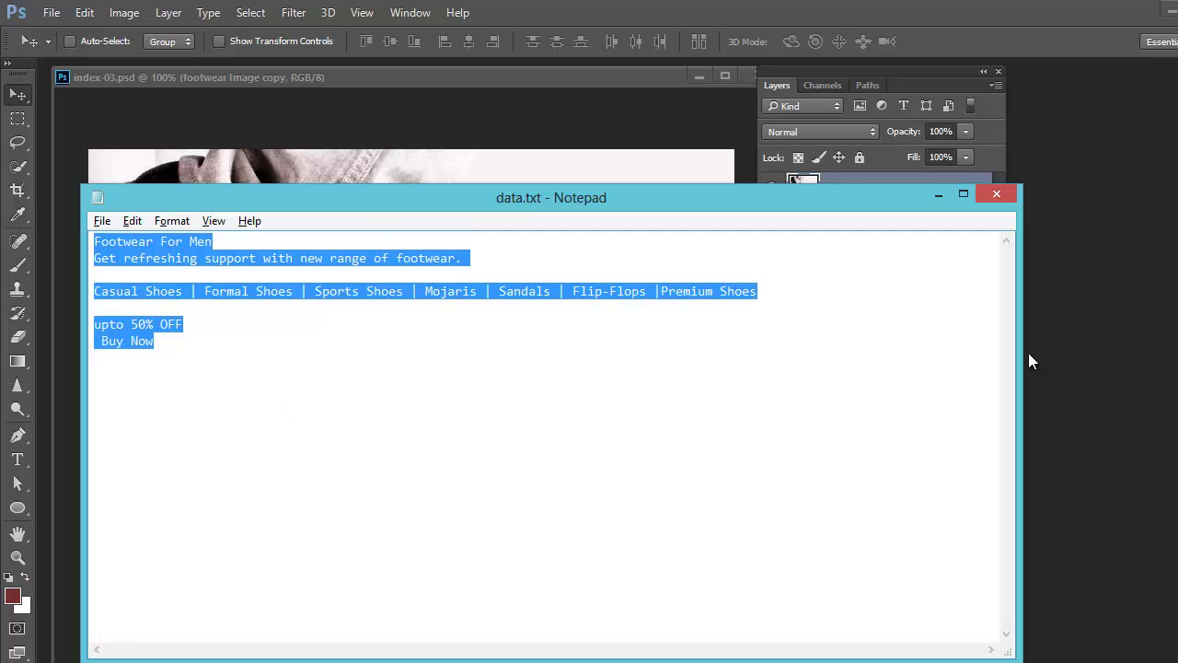
pyautogui.moveTo(358, 208); pyautogui.dragTo(47, 208)
pyautogui.rightClick(175, 215)
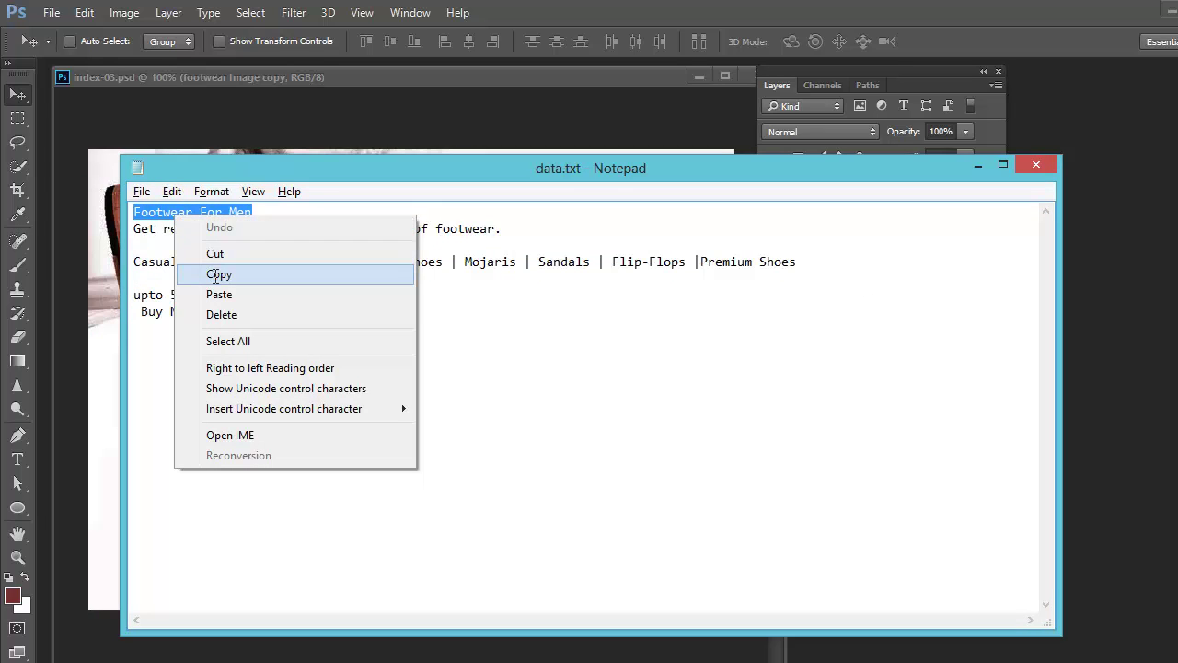
pyautogui.click(263, 271)
pyautogui.click(101, 231)
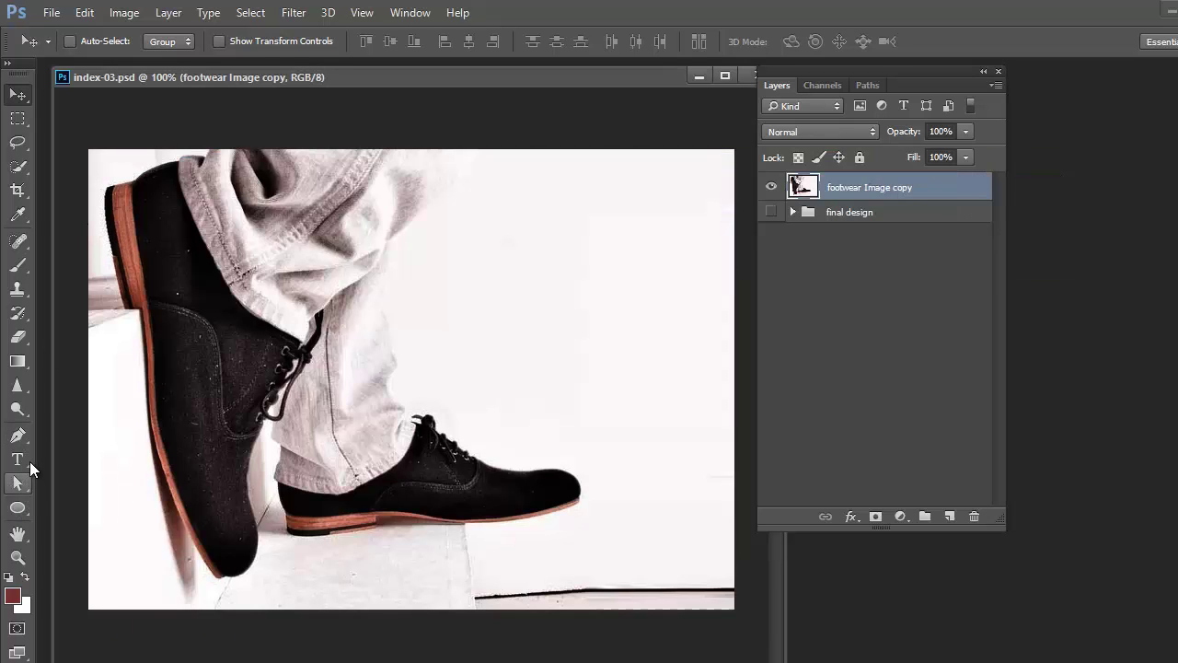
# Create a text box about 288 by 71 px in the white area beside the shoes and paste the copied heading.
pyautogui.click(18, 460)
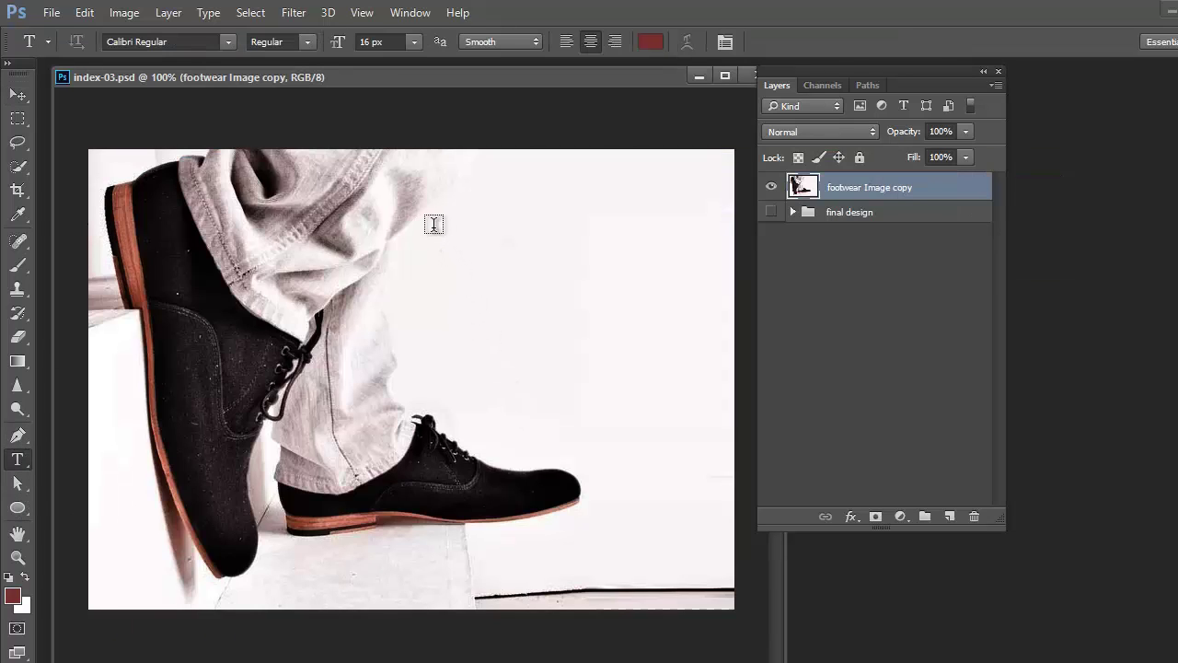
pyautogui.moveTo(434, 228); pyautogui.dragTo(698, 292)
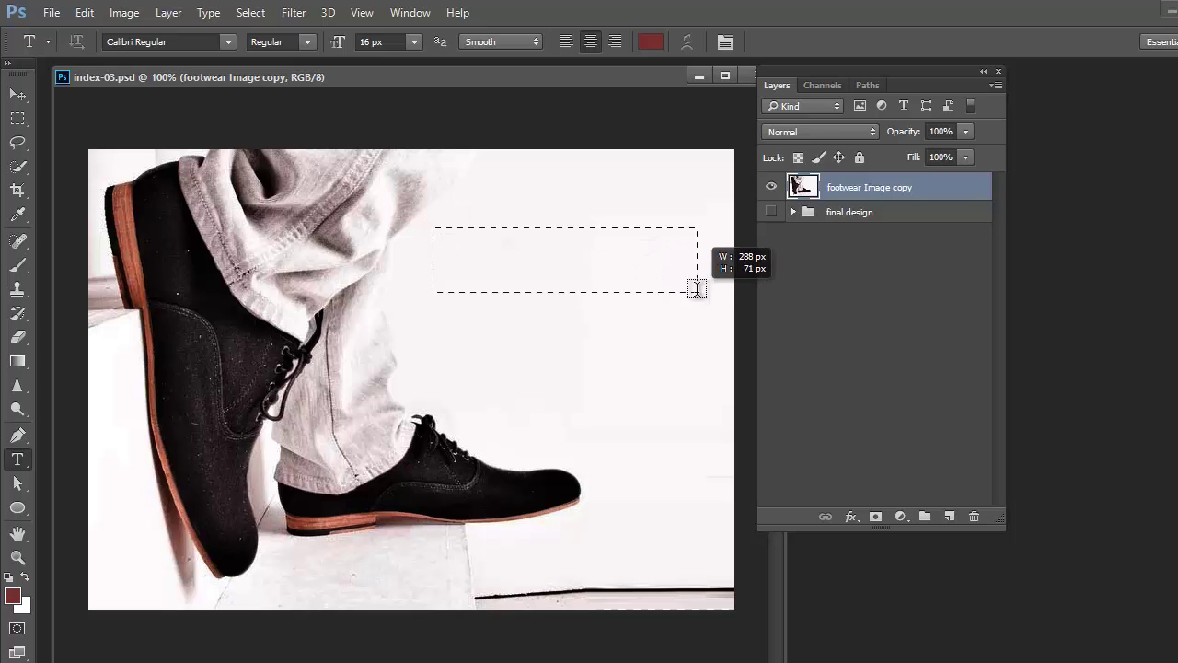
pyautogui.rightClick(593, 256)
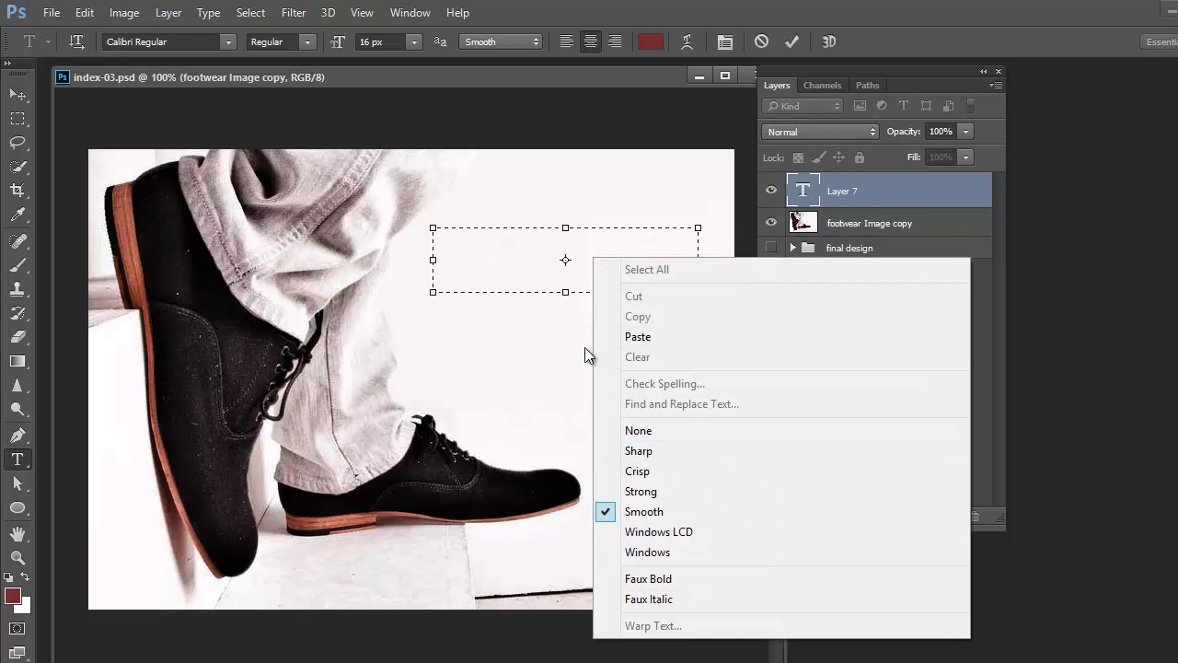
pyautogui.click(549, 248)
pyautogui.rightClick(555, 254)
pyautogui.click(600, 326)
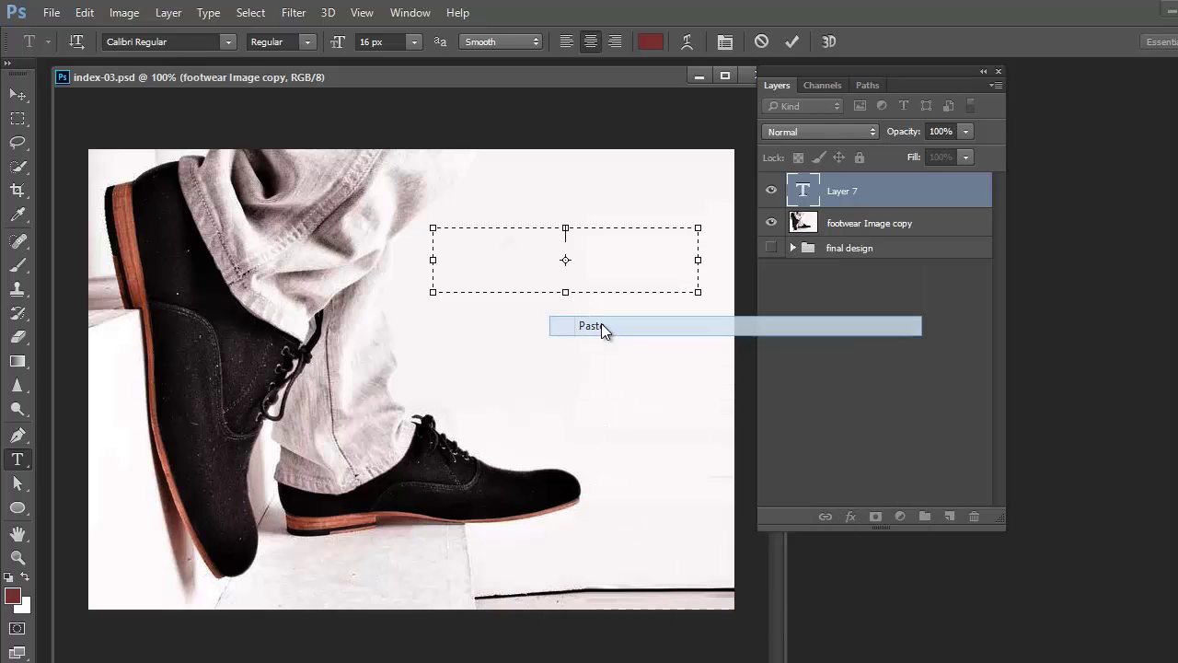
# Reduce the heading to "Footwear" and set it in Abril Fatface Regular at 48 px, adjusting its text box.
pyautogui.hotkey('ctrl', 'a')
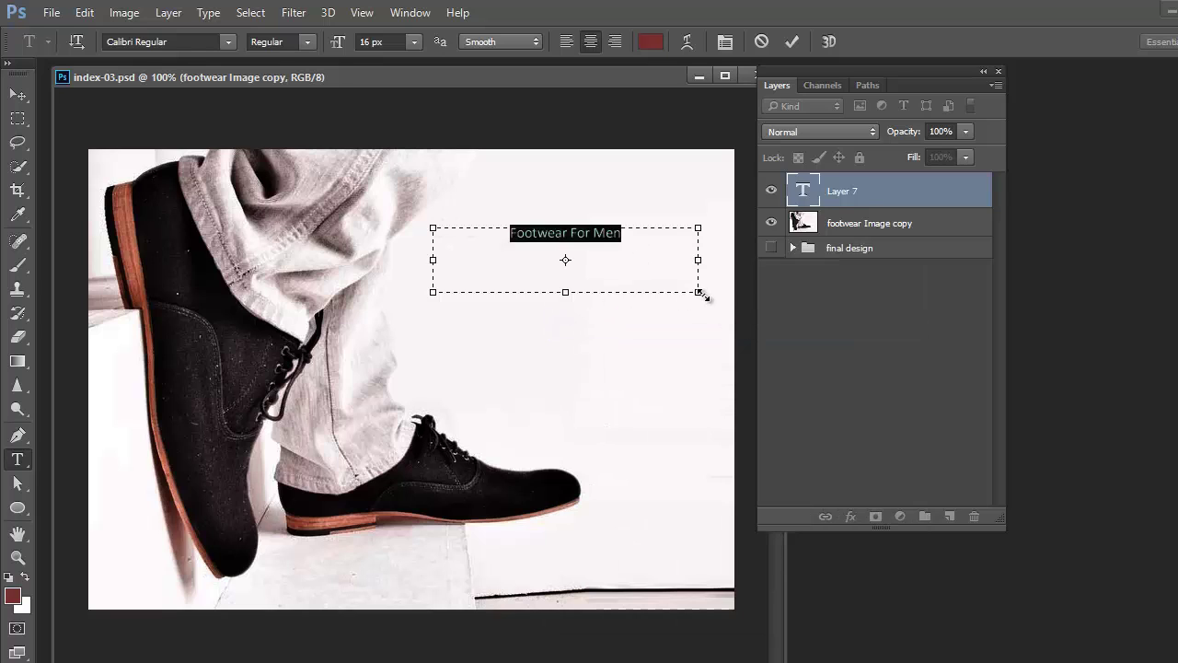
pyautogui.moveTo(699, 293); pyautogui.dragTo(704, 275)
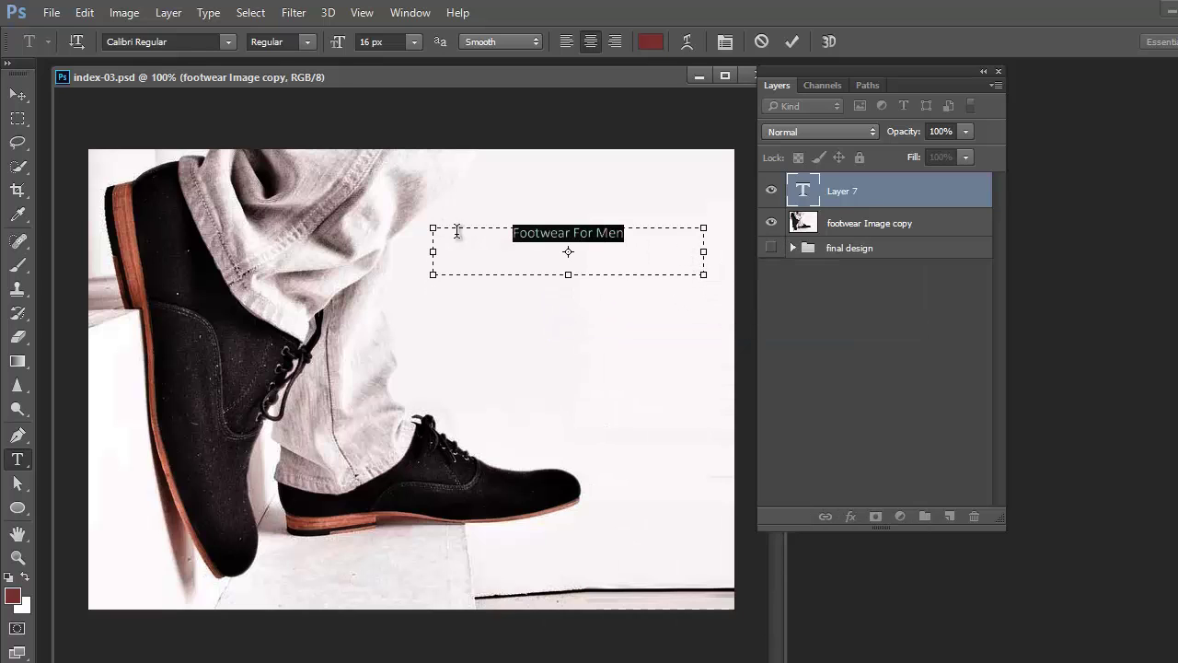
pyautogui.hotkey('ctrl', 't')
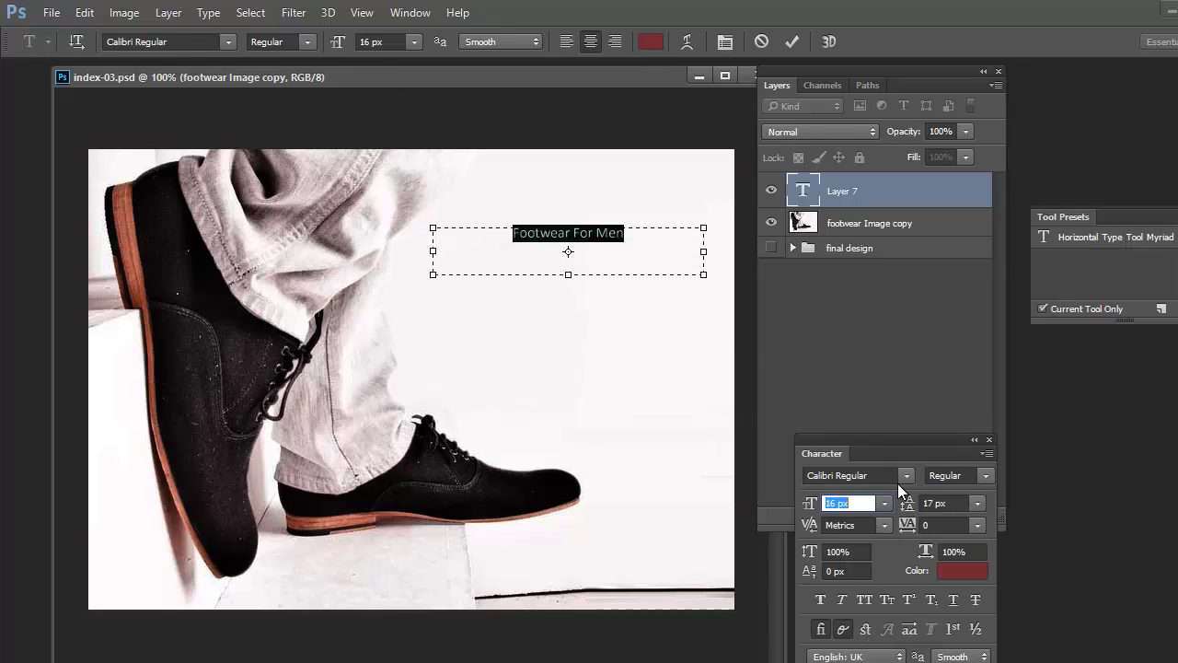
pyautogui.moveTo(869, 425); pyautogui.dragTo(839, 306)
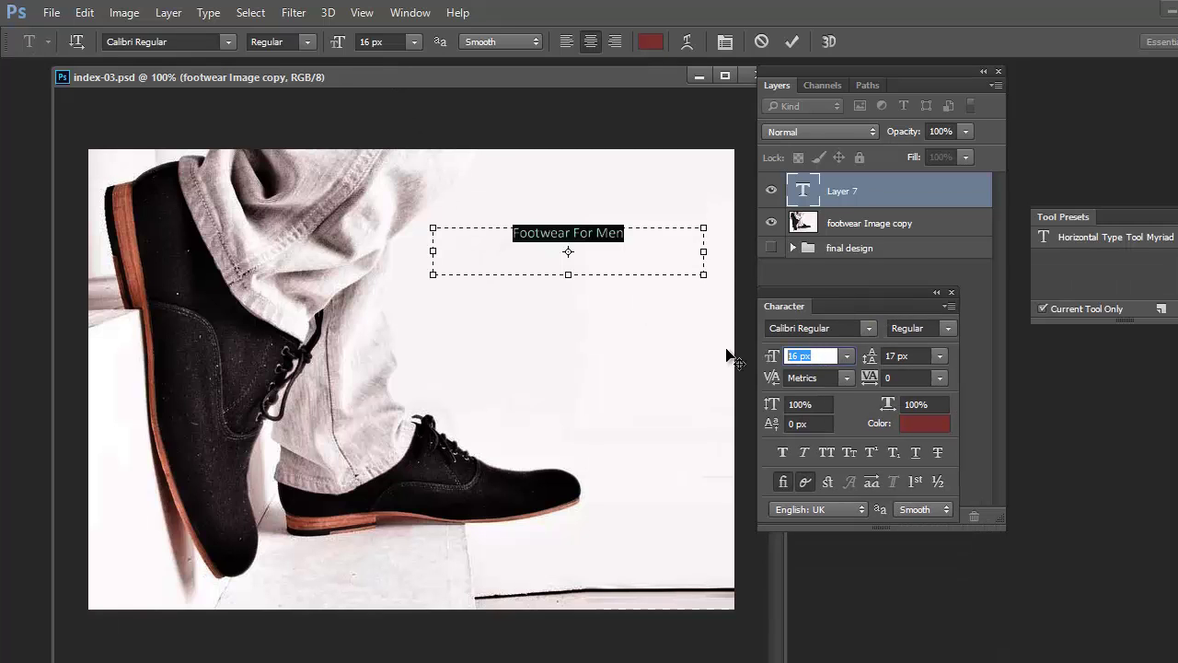
pyautogui.scroll(8, 797, 369)
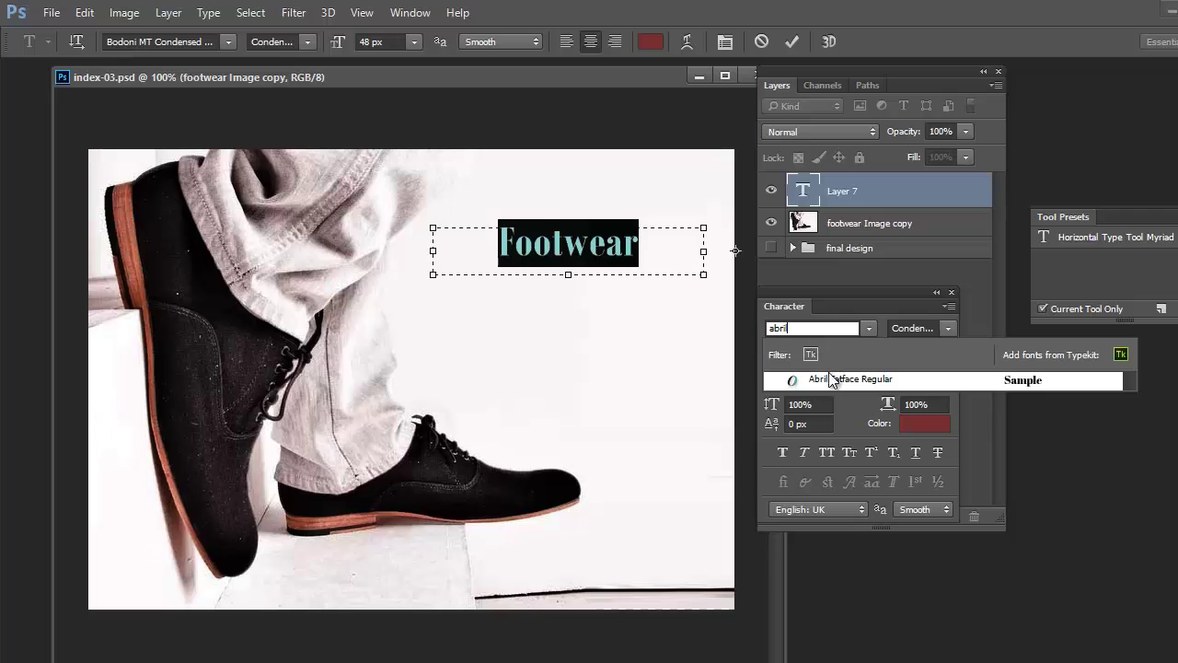
pyautogui.click(831, 380)
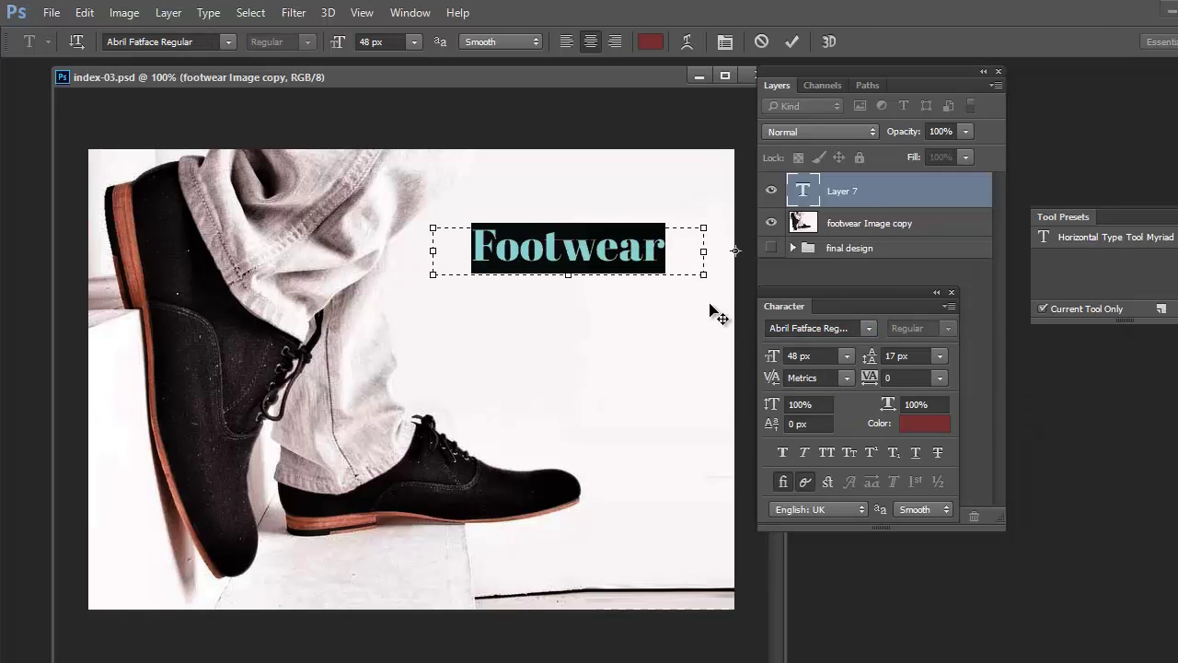
# Set the "Footwear" heading's font size to 64 px and commit the text.
pyautogui.click(686, 256)
pyautogui.moveTo(626, 256); pyautogui.dragTo(442, 252)
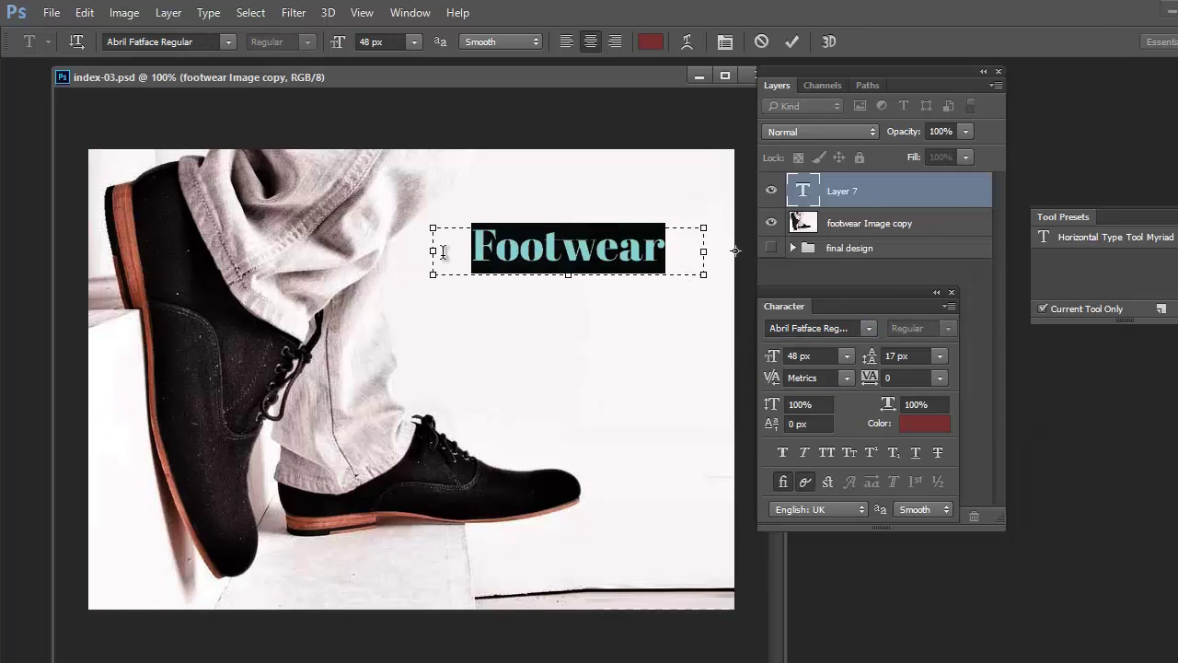
pyautogui.click(815, 357)
pyautogui.press('Up')
pyautogui.press('Up')
pyautogui.press('Up')
pyautogui.press('Up')
pyautogui.press('Up')
pyautogui.press('Up')
pyautogui.press('Up')
pyautogui.press('Up')
pyautogui.press('Up')
pyautogui.press('Up')
pyautogui.press('Up')
pyautogui.press('Up')
pyautogui.press('Up')
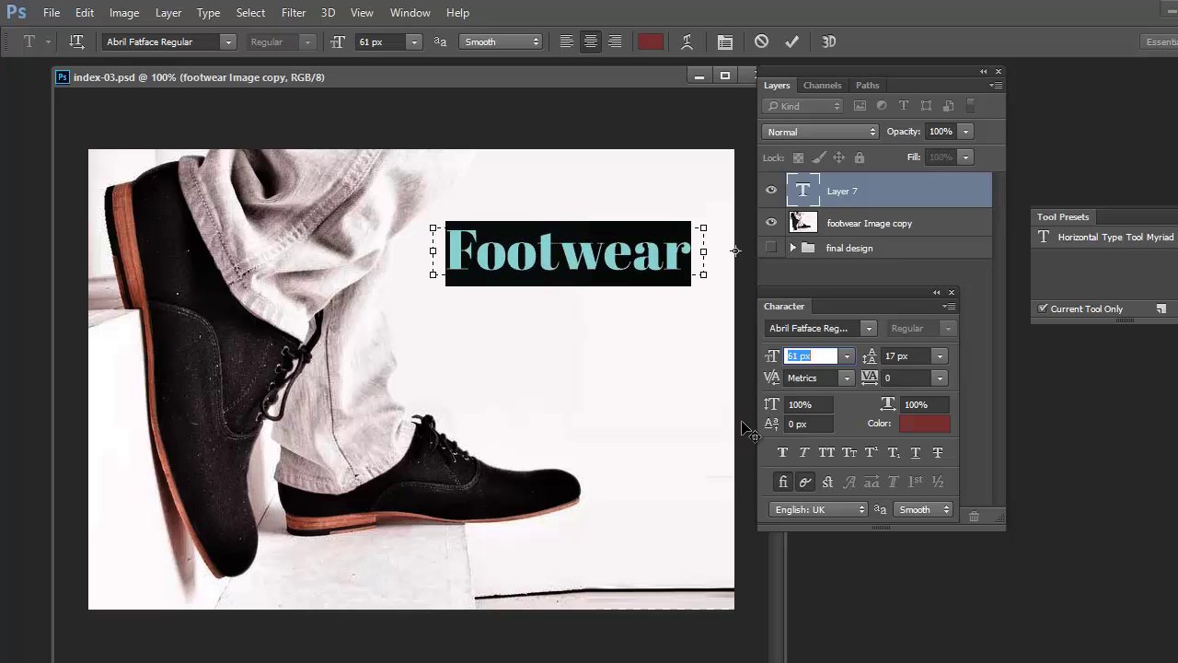
pyautogui.press('Up')
pyautogui.press('Up')
pyautogui.press('Up')
pyautogui.press('Up')
pyautogui.press('Down')
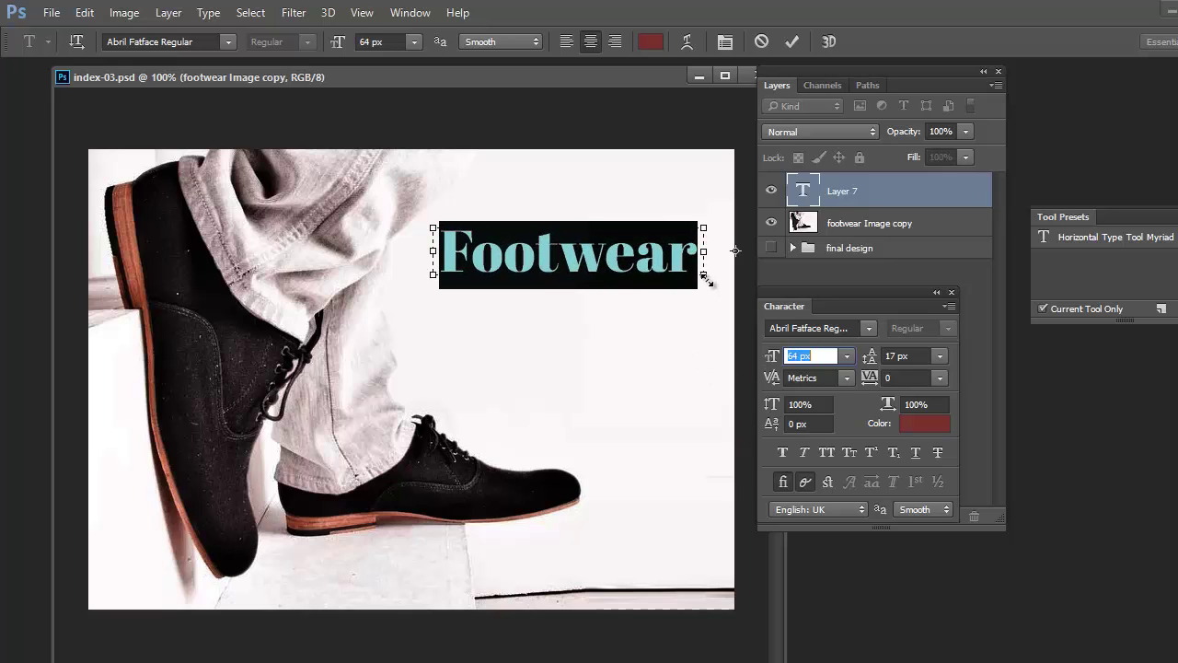
pyautogui.click(698, 260)
pyautogui.hotkey('ctrl', 'Return')
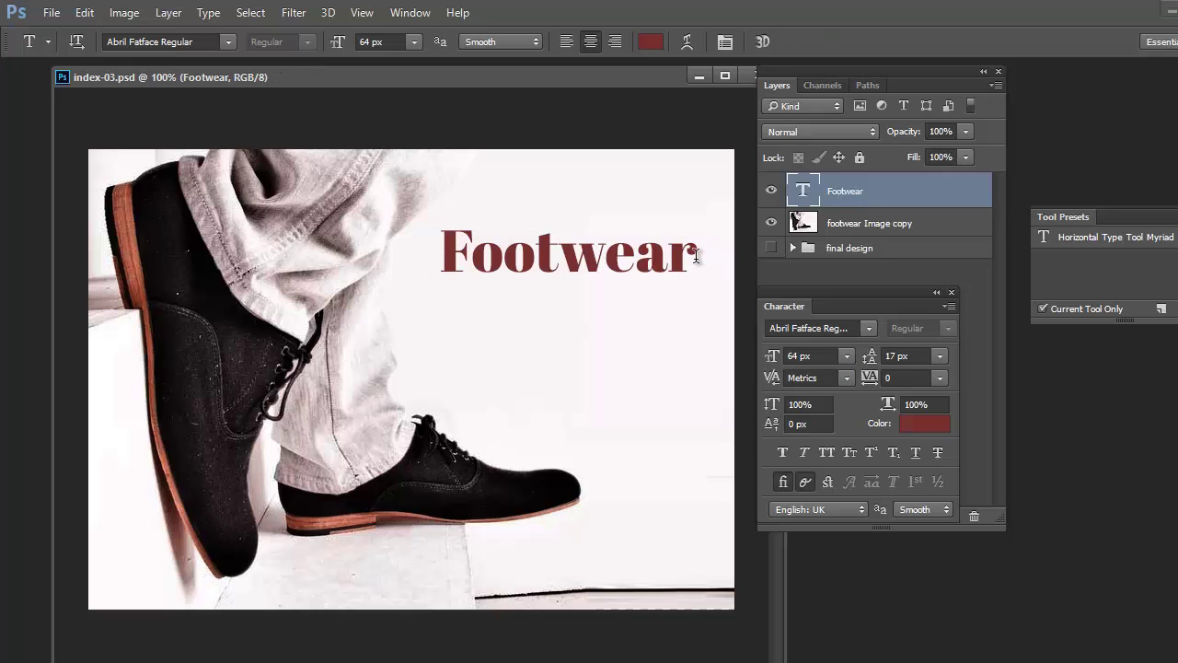
# Set the "Footwear" heading's font size to 56 px, adjust its text box and commit the text.
pyautogui.click(662, 256)
pyautogui.hotkey('ctrl', 'a')
pyautogui.click(812, 359)
pyautogui.press('Down')
pyautogui.press('Down')
pyautogui.press('Down')
pyautogui.press('Down')
pyautogui.press('Down')
pyautogui.press('Down')
pyautogui.press('Down')
pyautogui.press('Down')
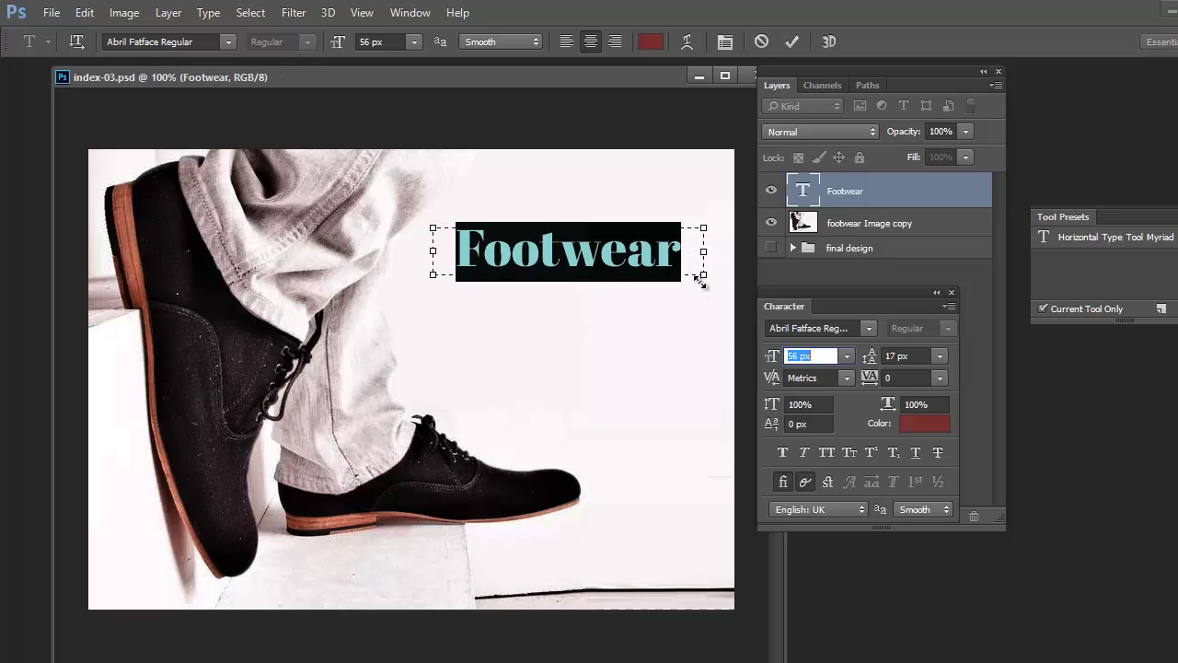
pyautogui.moveTo(699, 281); pyautogui.dragTo(647, 276)
pyautogui.click(671, 262)
pyautogui.hotkey('ctrl', 'Return')
pyautogui.press('v')
# Copy the line "Get refreshing support with new range of footwear" from the Notepad file and return to Photoshop.
pyautogui.hotkey('alt', 'Tab')
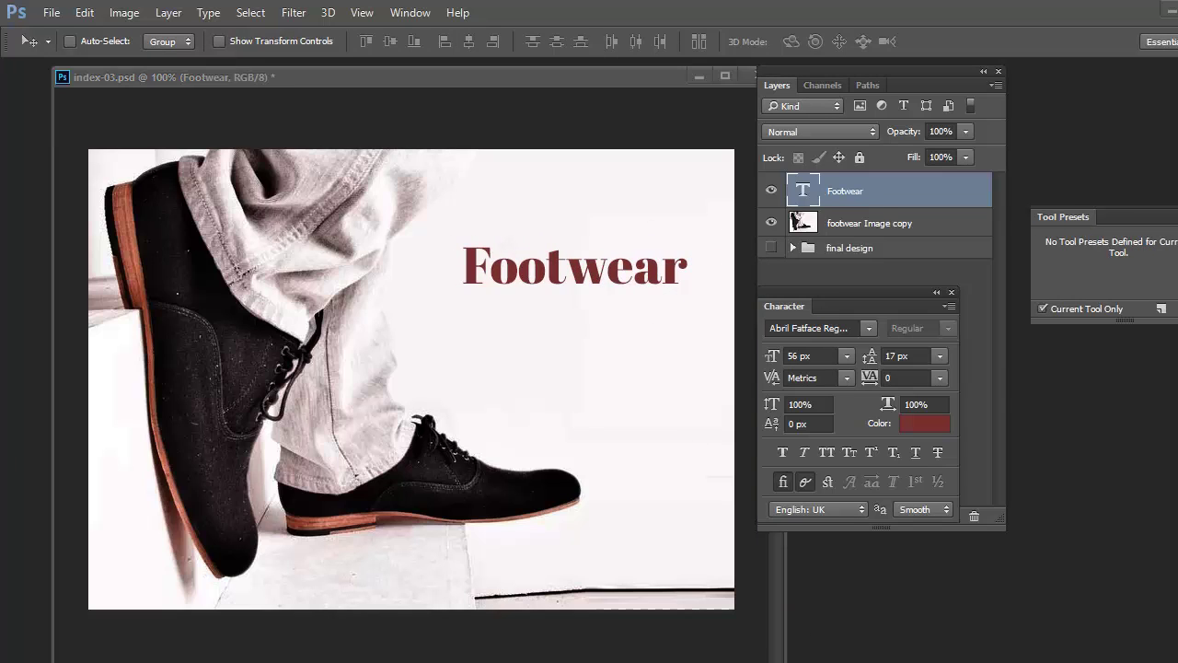
pyautogui.moveTo(497, 229); pyautogui.dragTo(131, 235)
pyautogui.hotkey('alt', 'Tab')
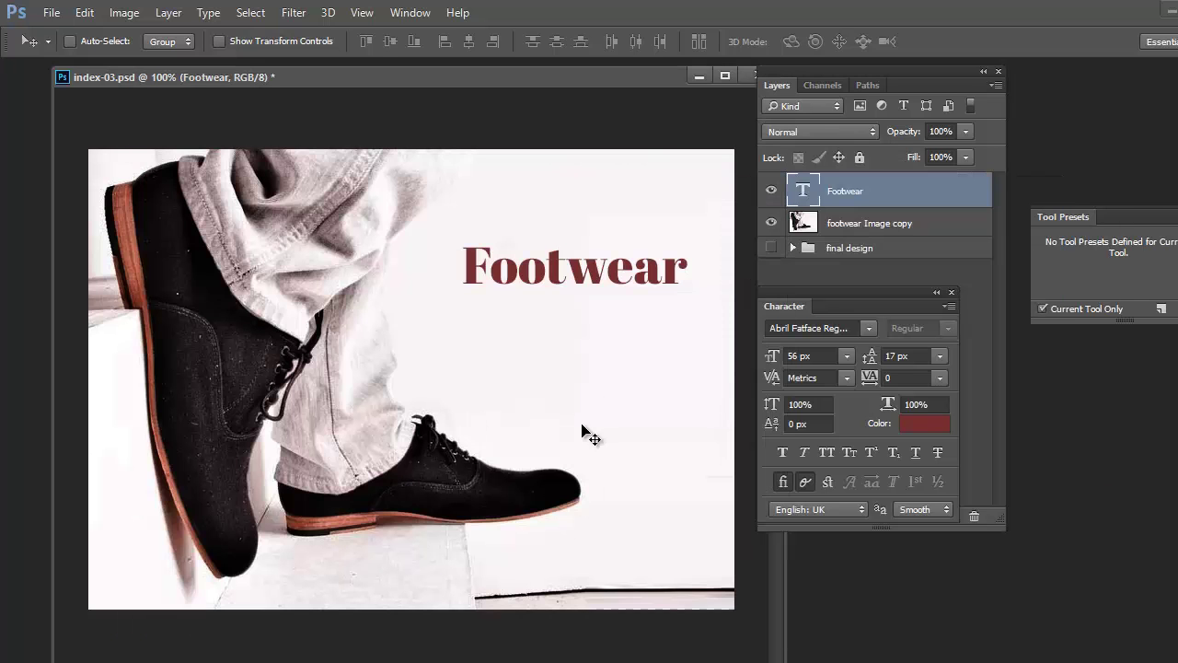
# Duplicate the heading below itself, replace its text with the copied "Get refreshing support" line and enlarge the box to about 275 by 142 px.
pyautogui.moveTo(580, 281); pyautogui.dragTo(583, 311)
pyautogui.press('t')
pyautogui.click(583, 311)
pyautogui.doubleClick(584, 311)
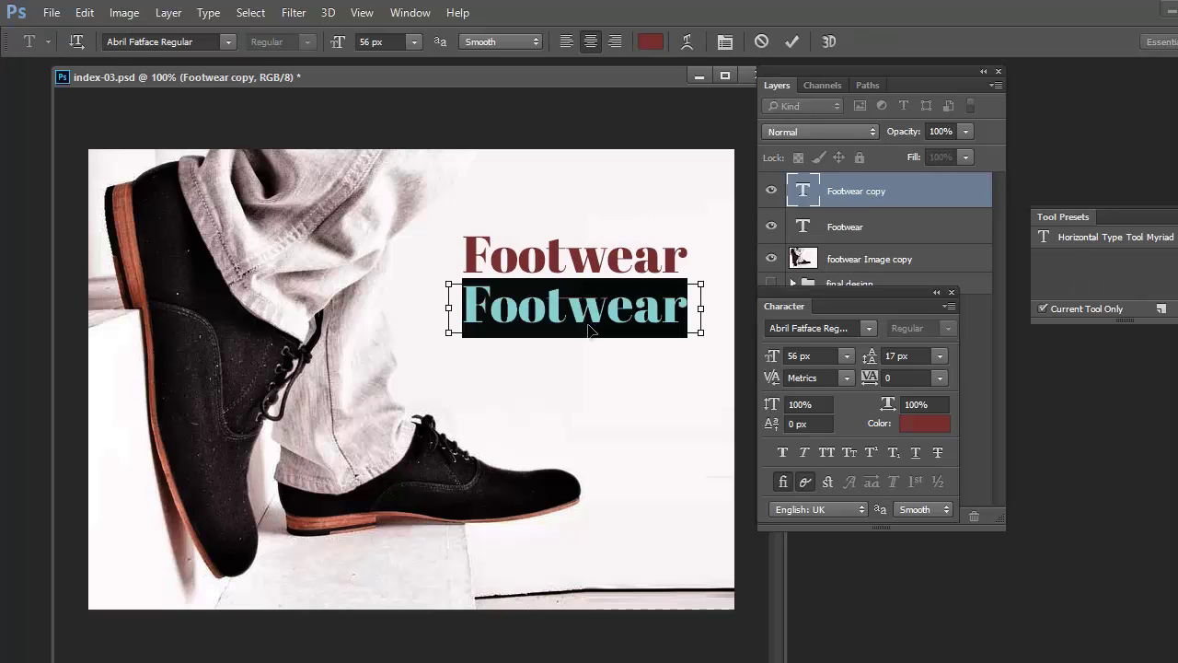
pyautogui.write('Get re-')
pyautogui.moveTo(701, 337); pyautogui.dragTo(705, 416)
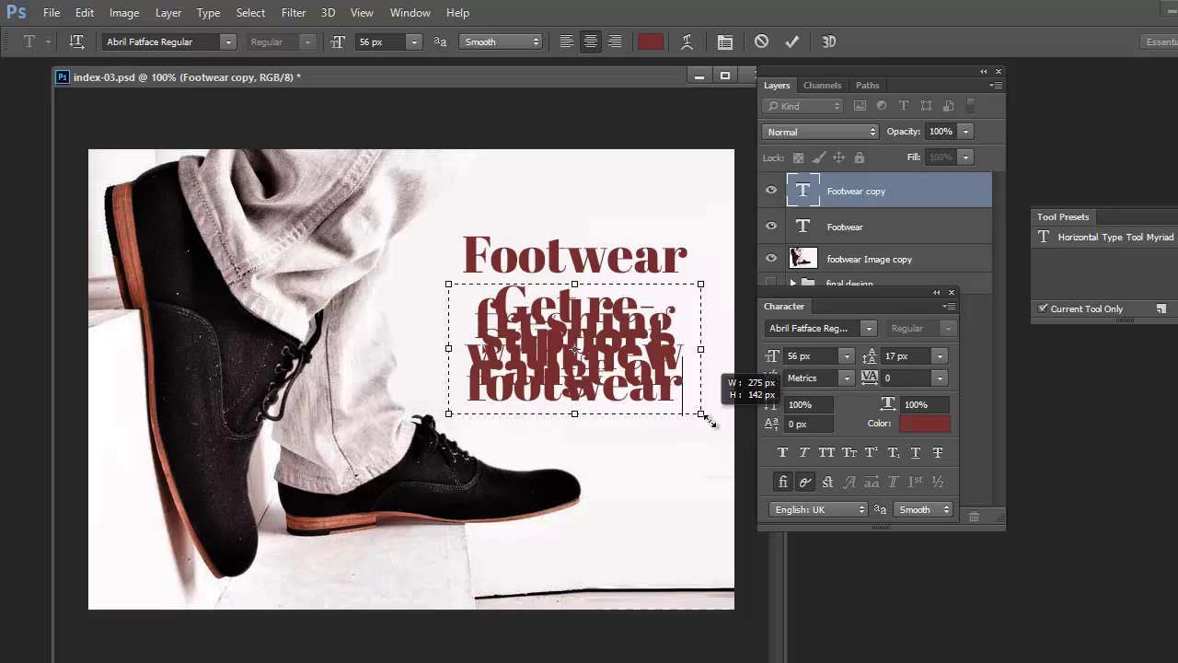
# Set the "Get refreshing support with new range of footwear" text's font size to 18 px.
pyautogui.hotkey('ctrl', 'a')
pyautogui.click(756, 357)
pyautogui.scroll(-20, 770, 358)
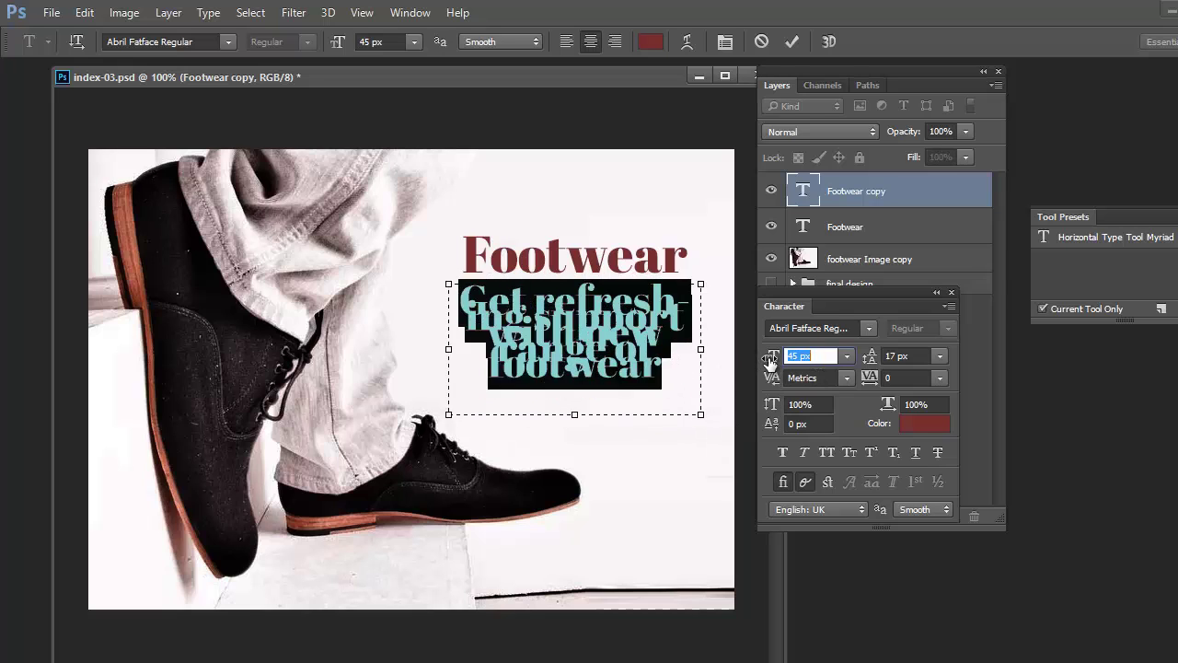
pyautogui.press('Down')
pyautogui.press('Down')
pyautogui.press('Down')
pyautogui.press('Down')
pyautogui.press('Down')
pyautogui.press('Down')
pyautogui.press('Down')
pyautogui.press('Down')
pyautogui.press('Down')
pyautogui.press('Down')
pyautogui.press('Down')
pyautogui.press('Down')
pyautogui.press('Down')
pyautogui.press('Down')
pyautogui.press('Down')
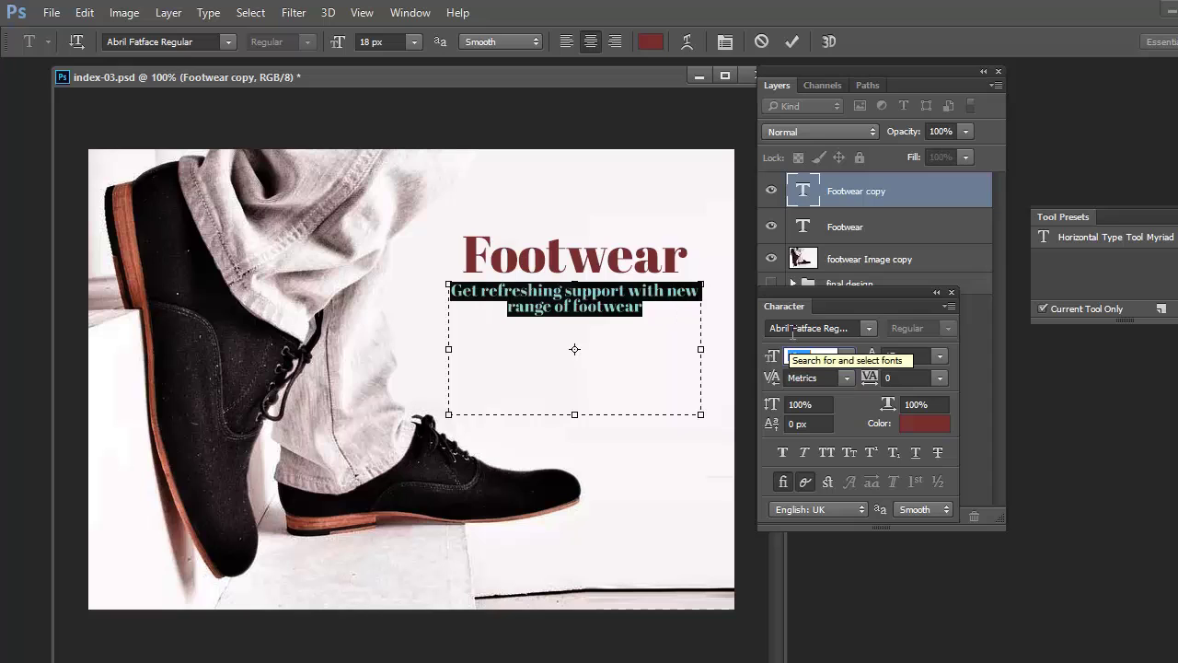
# Change the font of the "Get refreshing support with new range of footwear" text to Aparajita Regular.
pyautogui.click(794, 329)
pyautogui.press('Down')
pyautogui.press('Down')
pyautogui.press('Down')
pyautogui.press('Down')
pyautogui.press('Down')
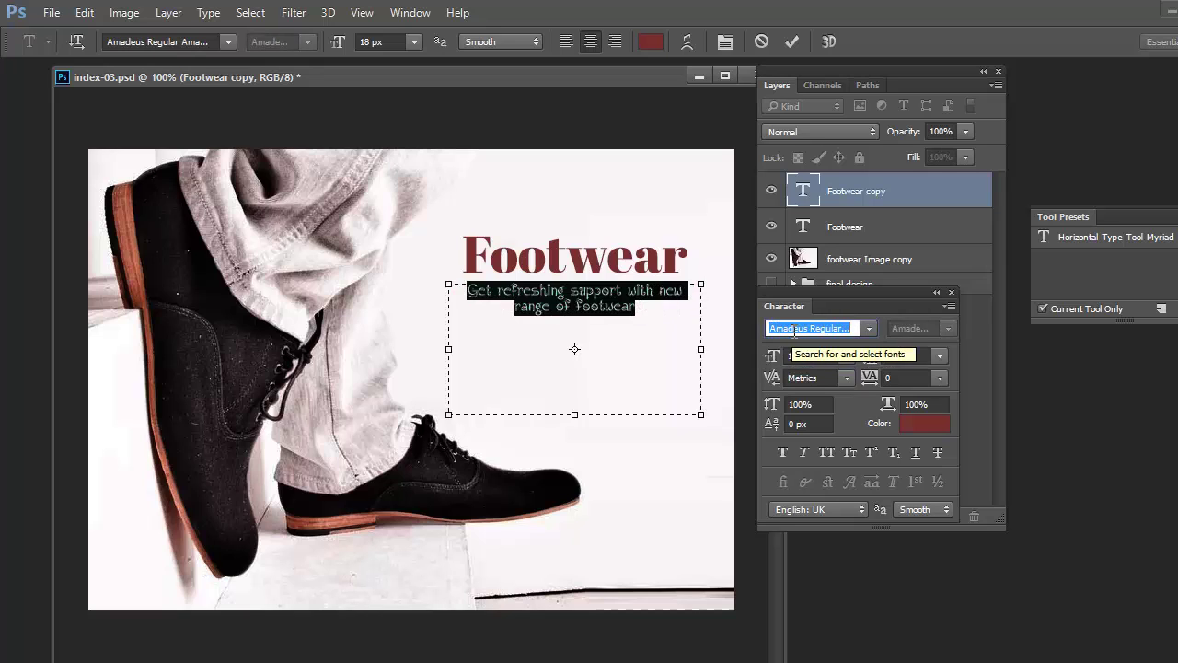
pyautogui.press('Down')
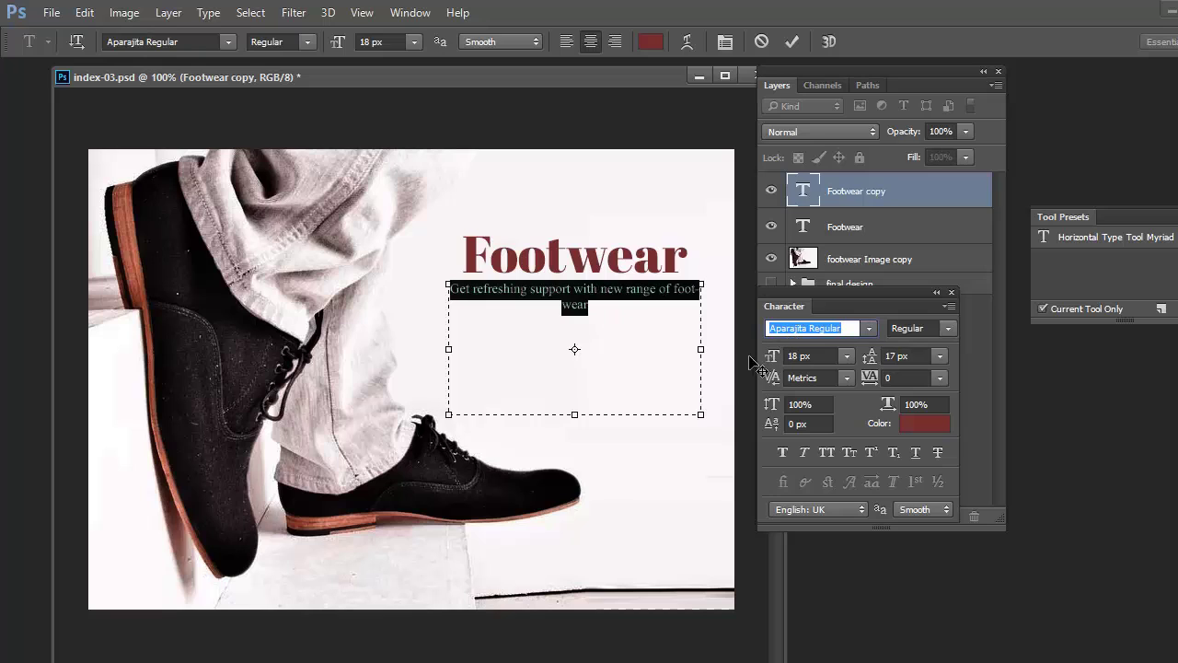
# Widen the support text's box on both sides to fit the sentence on one line and reduce its height.
pyautogui.moveTo(701, 414); pyautogui.dragTo(717, 413)
pyautogui.moveTo(448, 414); pyautogui.dragTo(435, 416)
pyautogui.moveTo(715, 417); pyautogui.dragTo(723, 366)
# Set the support text's font size to 23 px.
pyautogui.click(822, 356)
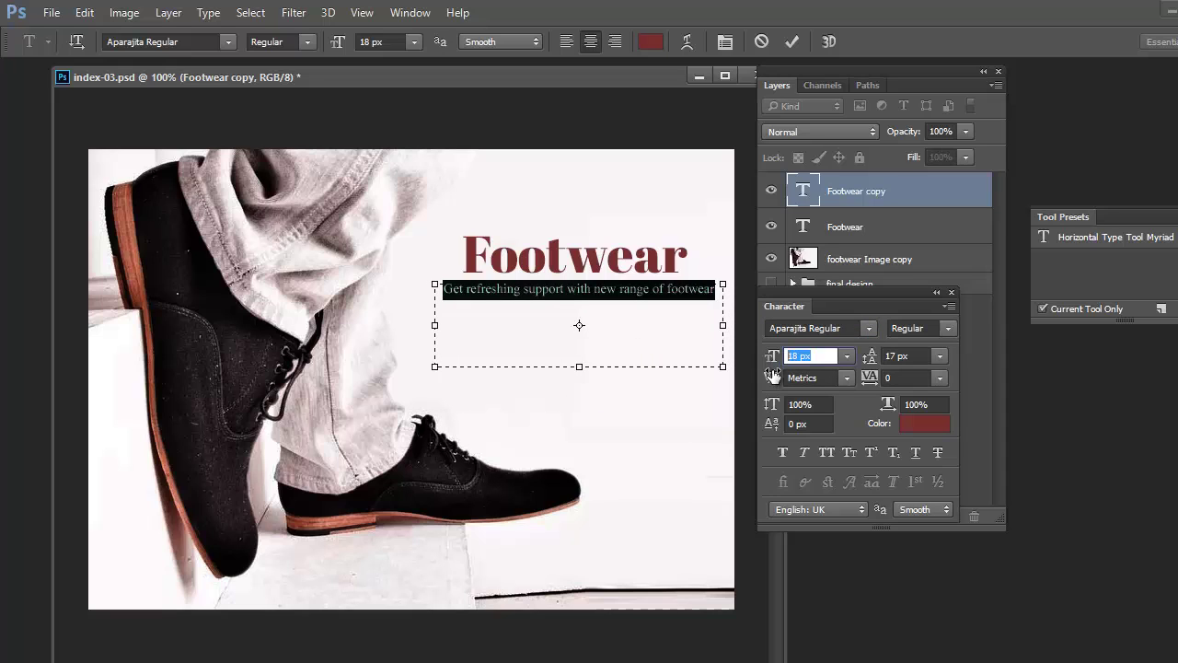
pyautogui.press('Up')
pyautogui.press('Up')
pyautogui.press('Up')
pyautogui.press('Up')
pyautogui.press('Up')
pyautogui.press('Up')
pyautogui.press('Up')
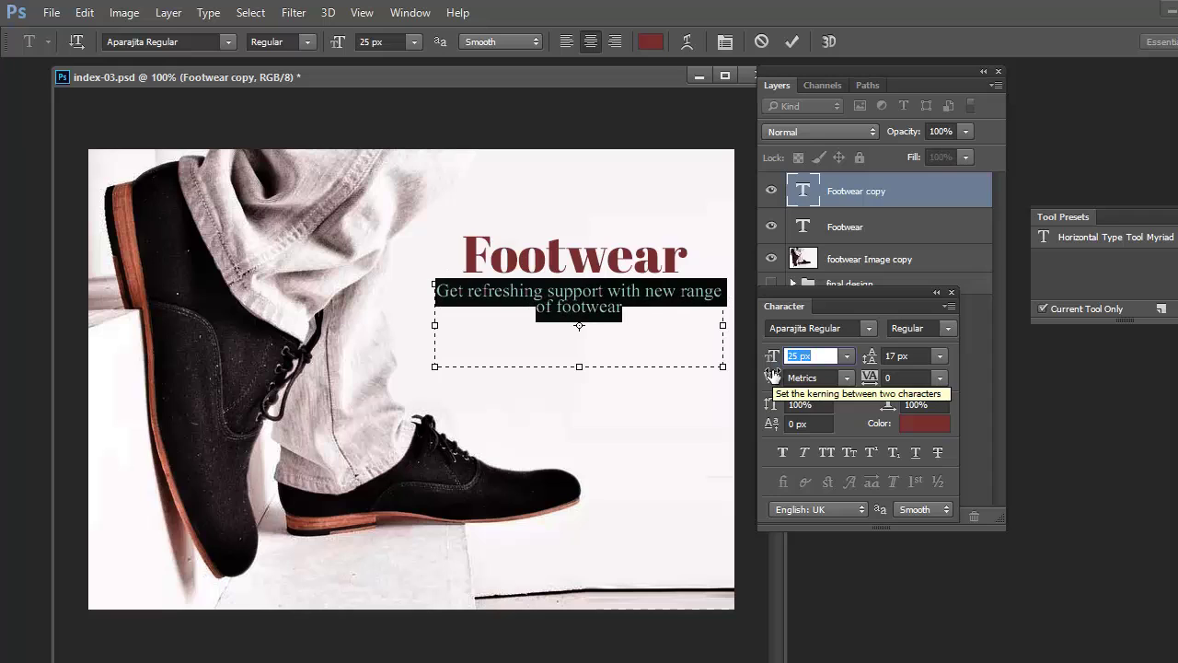
pyautogui.press('Up')
pyautogui.press('Up')
pyautogui.press('Down')
pyautogui.press('Down')
pyautogui.press('Down')
pyautogui.press('Down')
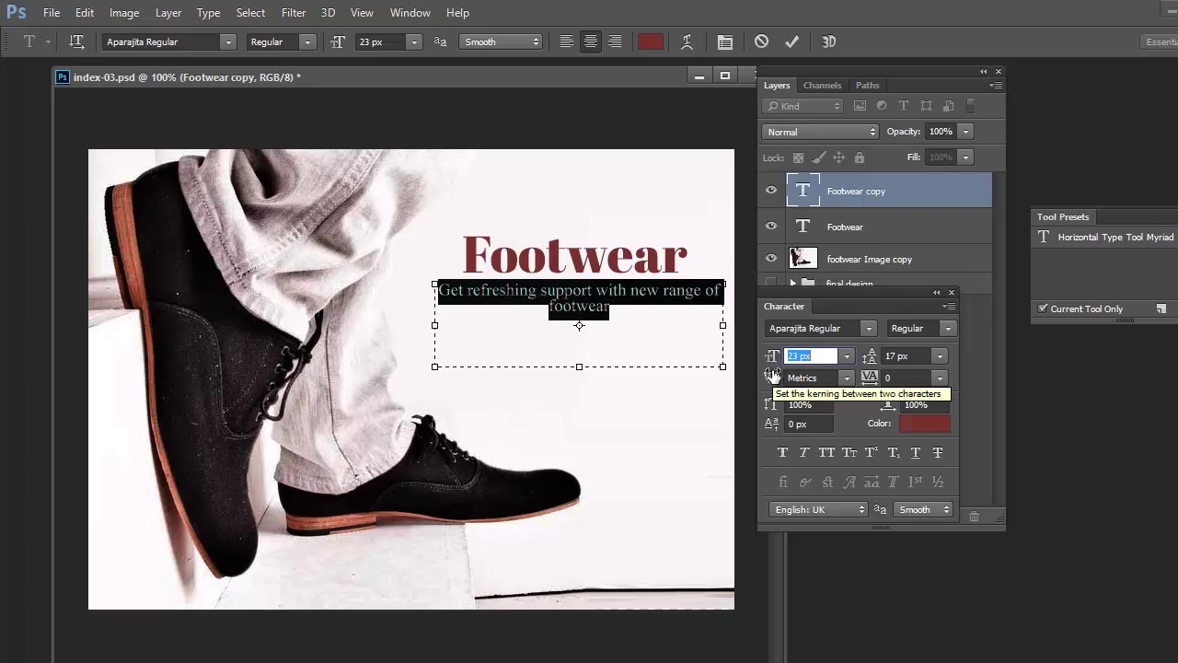
# Break the support text before "new range of footwear" and set both lines to a font size of 26 px.
pyautogui.click(636, 310)
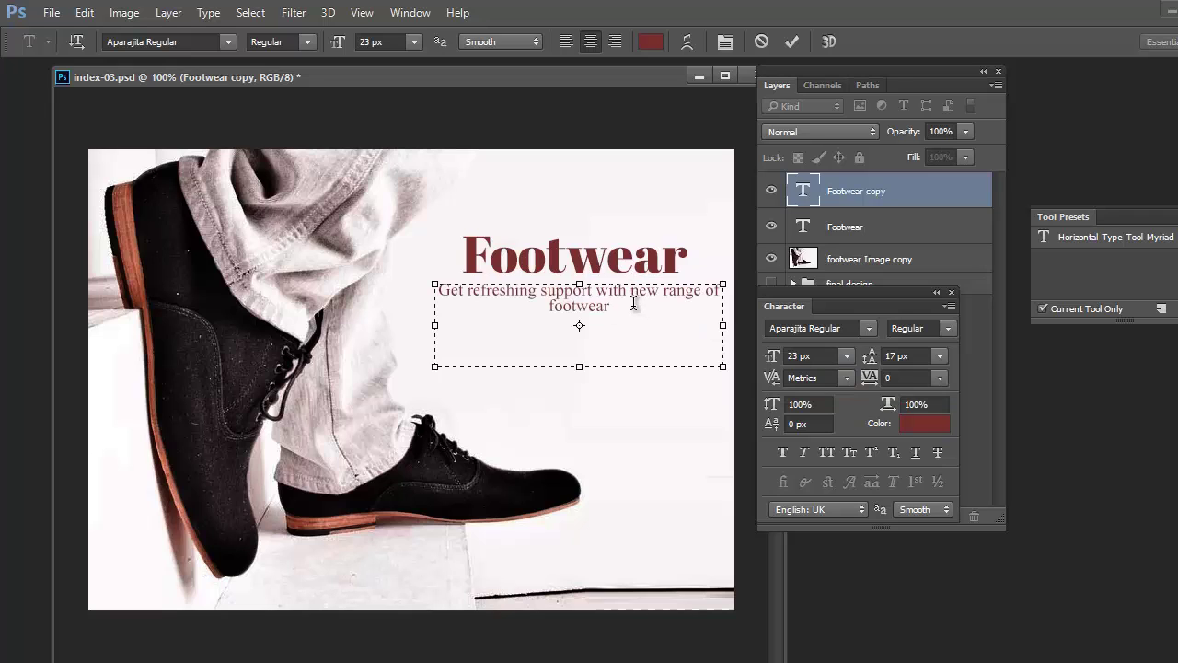
pyautogui.press('Return')
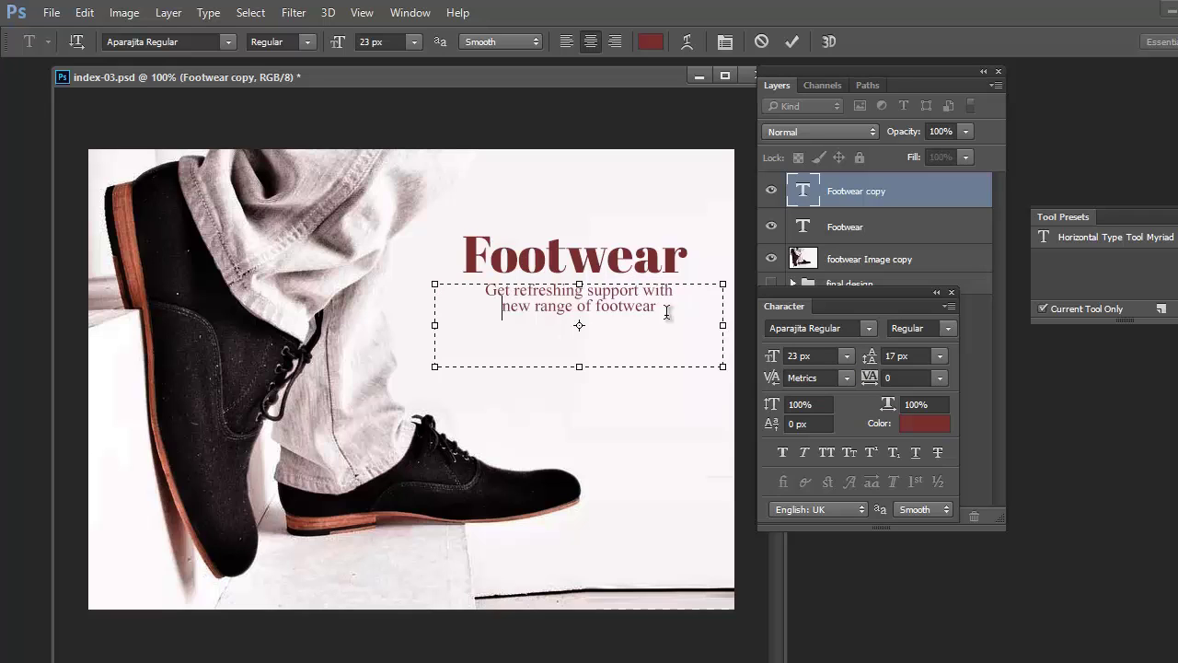
pyautogui.moveTo(667, 312); pyautogui.dragTo(480, 301)
pyautogui.click(824, 357)
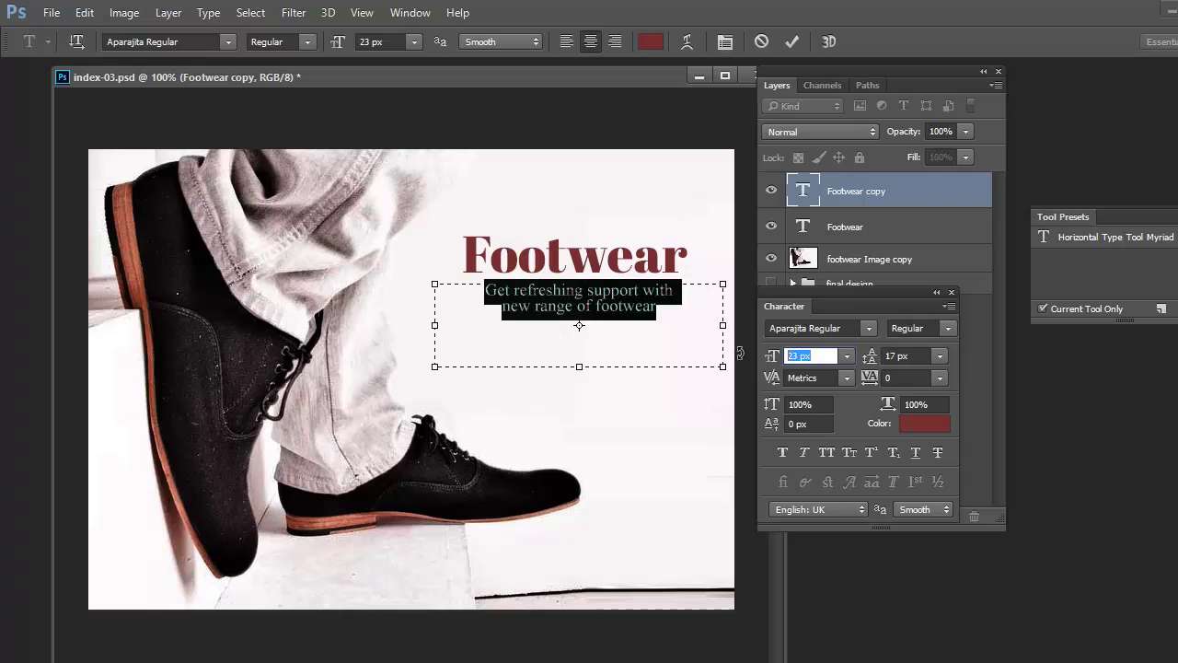
pyautogui.press('Up')
pyautogui.press('Up')
pyautogui.press('Up')
pyautogui.press('Up')
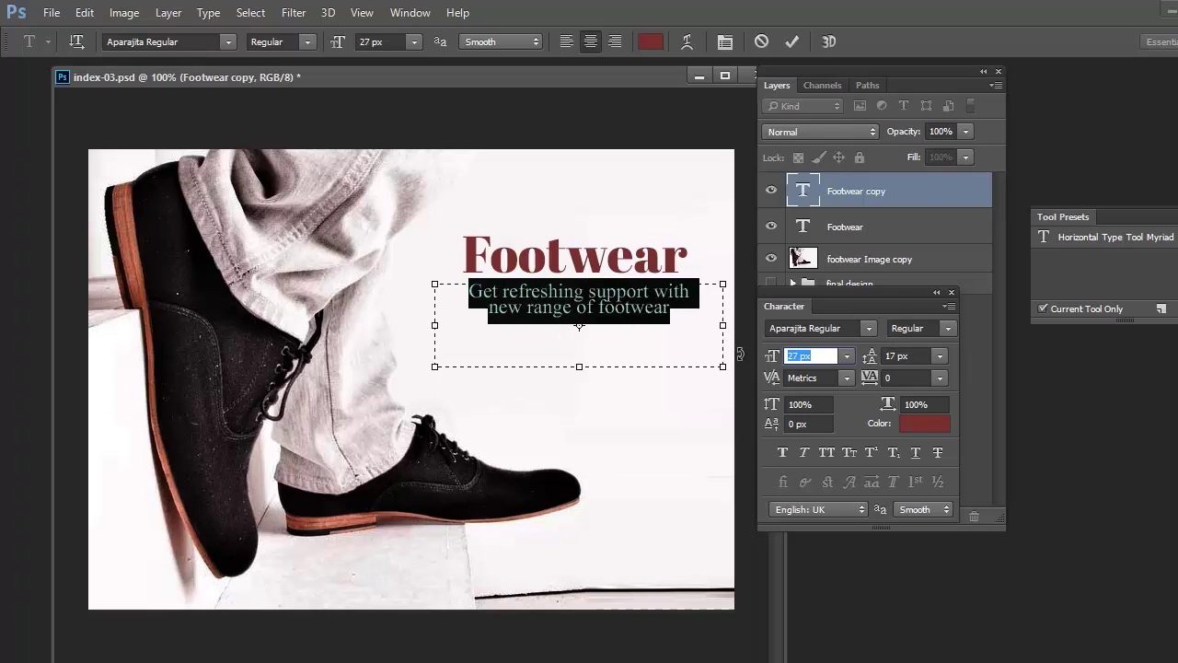
pyautogui.press('Down')
# Narrow the support text's box from both sides so it matches the width of the "Footwear" heading.
pyautogui.moveTo(723, 366); pyautogui.dragTo(717, 368)
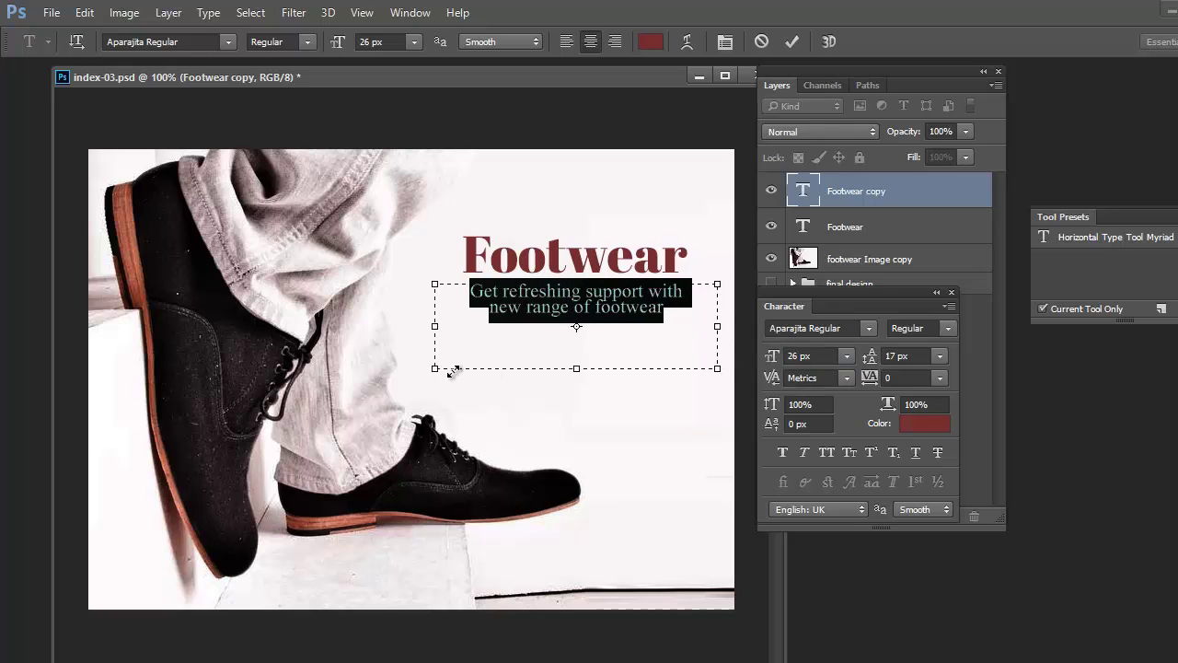
pyautogui.moveTo(453, 371); pyautogui.dragTo(465, 369)
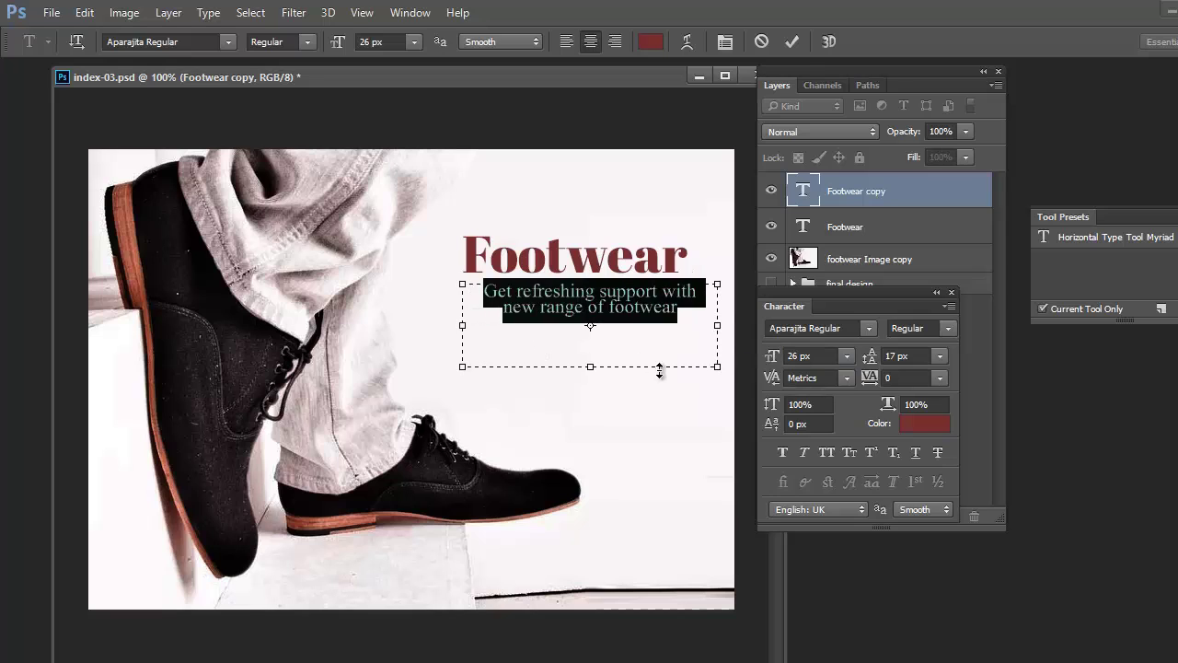
pyautogui.moveTo(719, 371); pyautogui.dragTo(694, 369)
# Set the leading of the two-line support text to 22 px.
pyautogui.moveTo(812, 357); pyautogui.dragTo(756, 356)
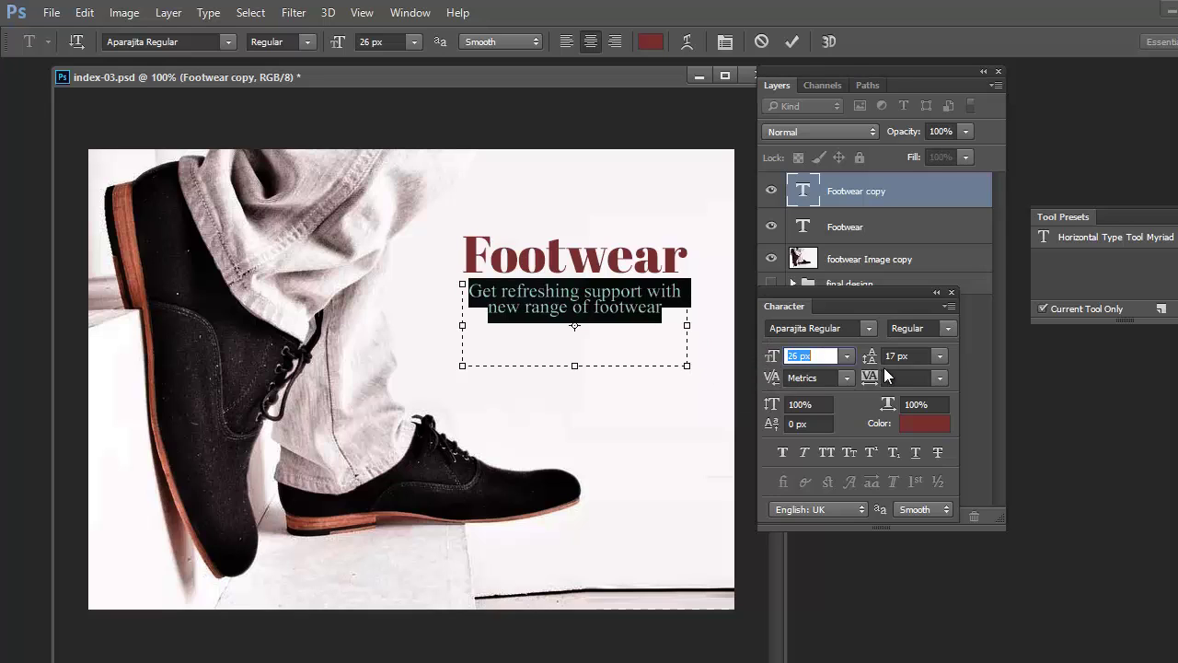
pyautogui.press('Tab')
pyautogui.press('Up')
pyautogui.press('Up')
pyautogui.press('Up')
pyautogui.press('Up')
pyautogui.press('Up')
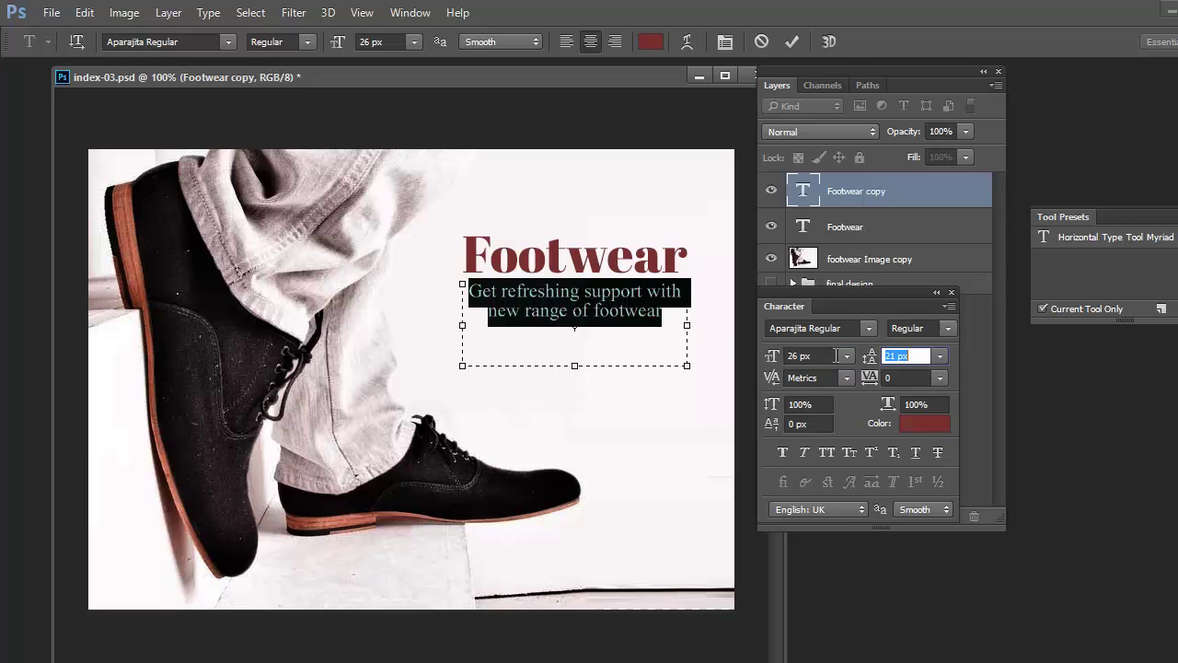
# Capitalize "New" and "Footwear" in the second line of the support text and commit the edit.
pyautogui.click(491, 313)
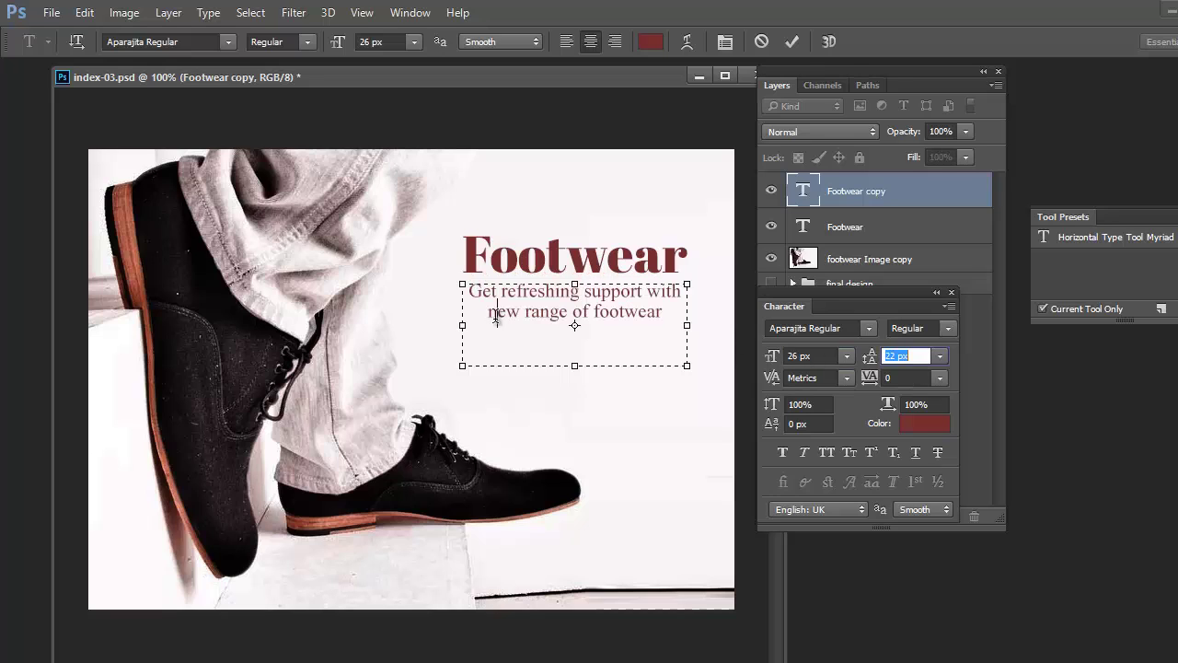
pyautogui.write('N')
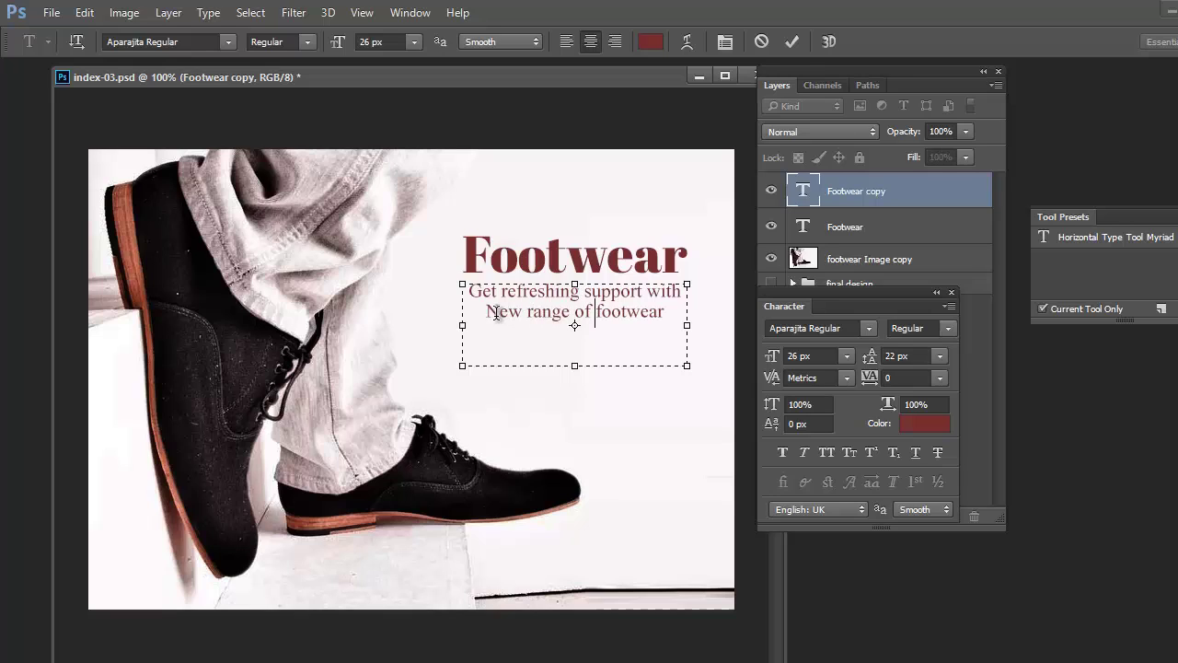
pyautogui.press('BackSpace')
pyautogui.write('F')
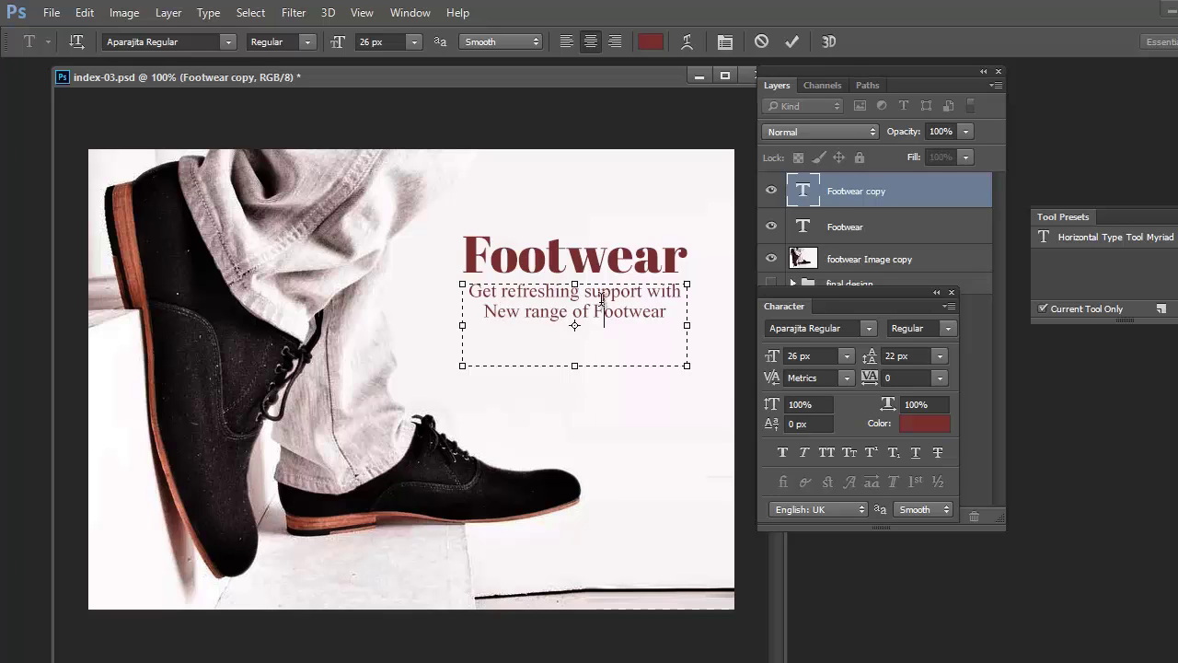
pyautogui.hotkey('ctrl', 'Return')
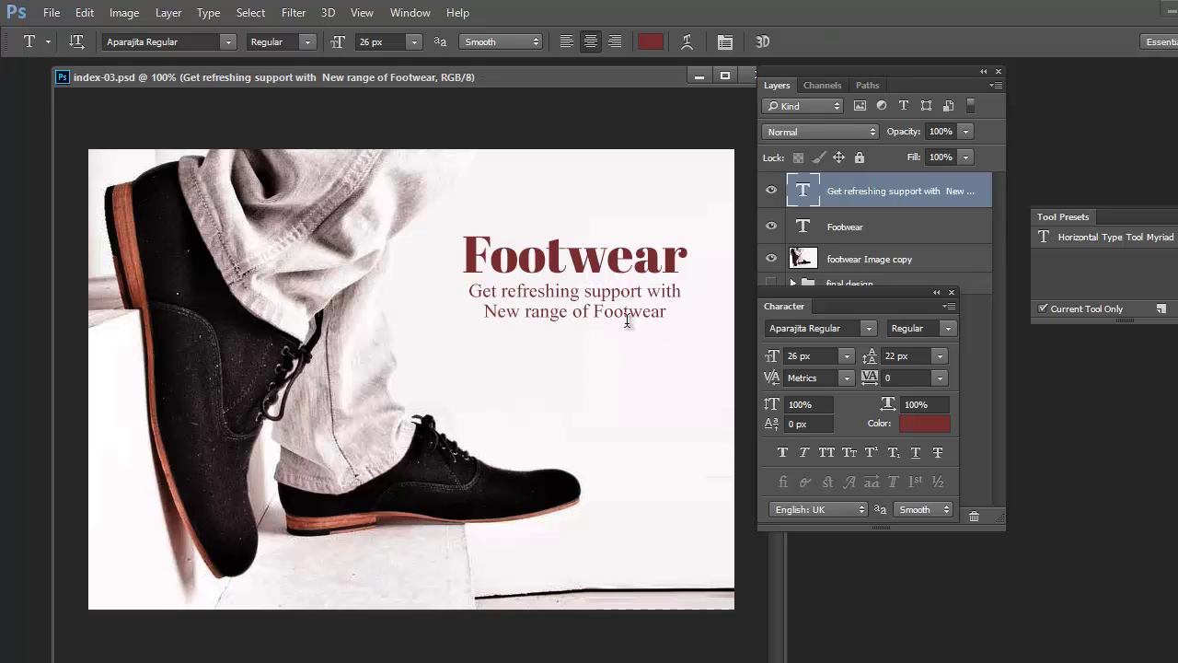
# Position the support text slightly below the heading and recolour it with the near-black sampled from the shoe.
pyautogui.press('v')
pyautogui.moveTo(595, 314); pyautogui.dragTo(585, 327)
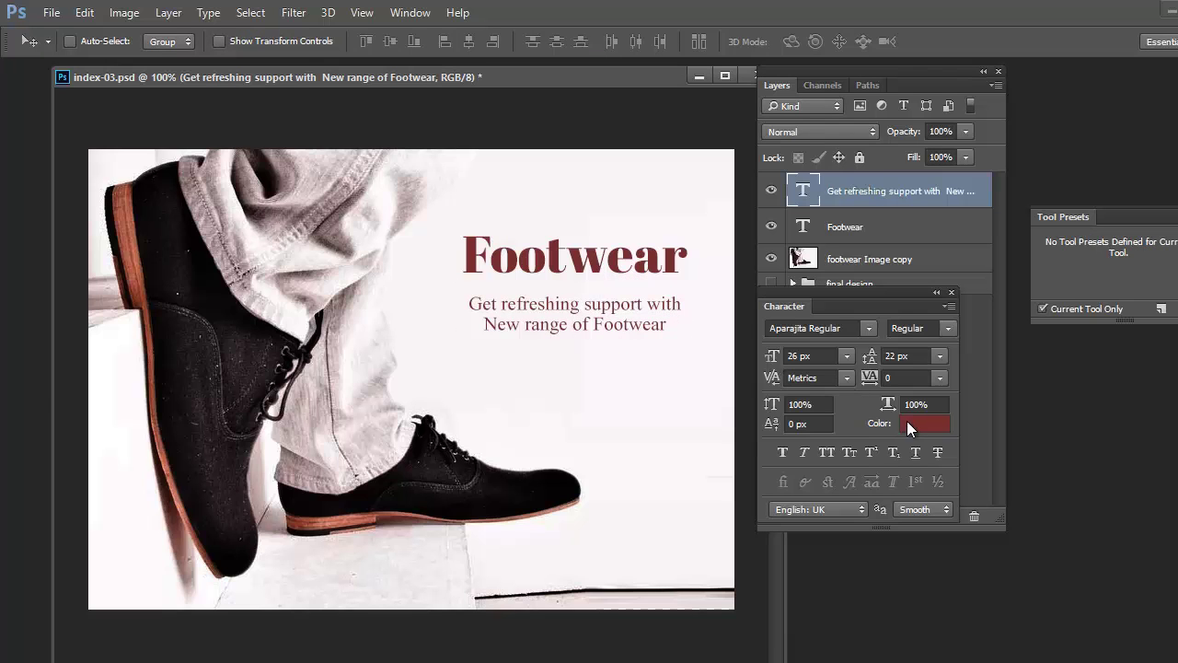
pyautogui.click(906, 420)
pyautogui.moveTo(576, 516); pyautogui.dragTo(394, 578)
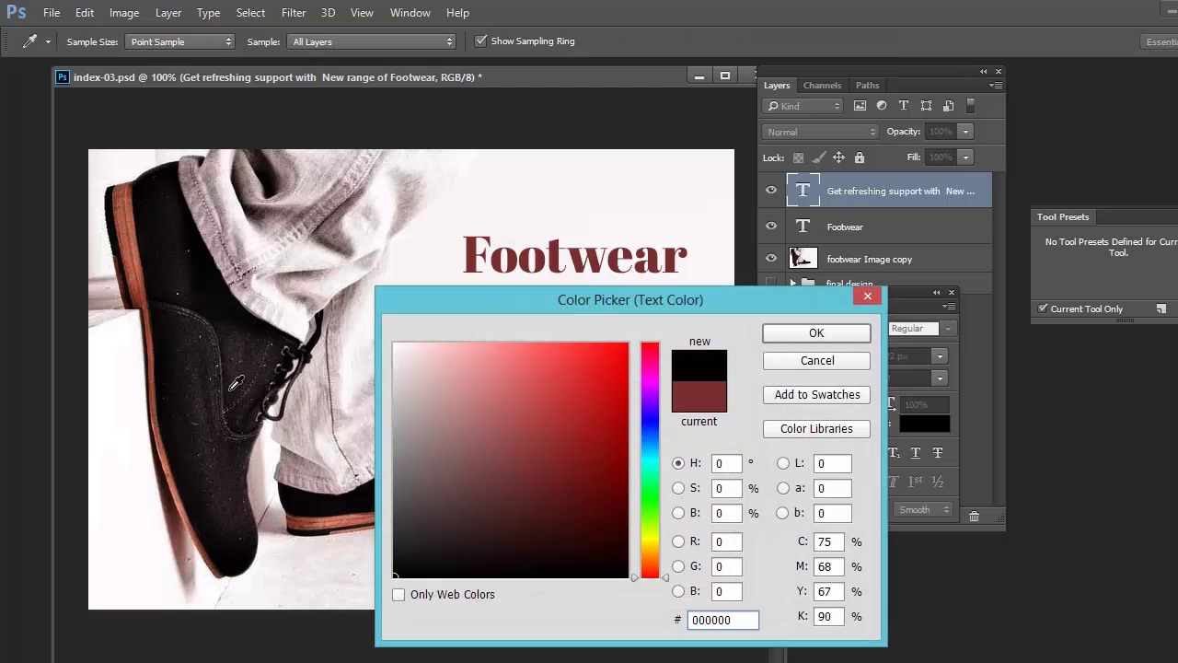
pyautogui.click(235, 383)
pyautogui.click(816, 332)
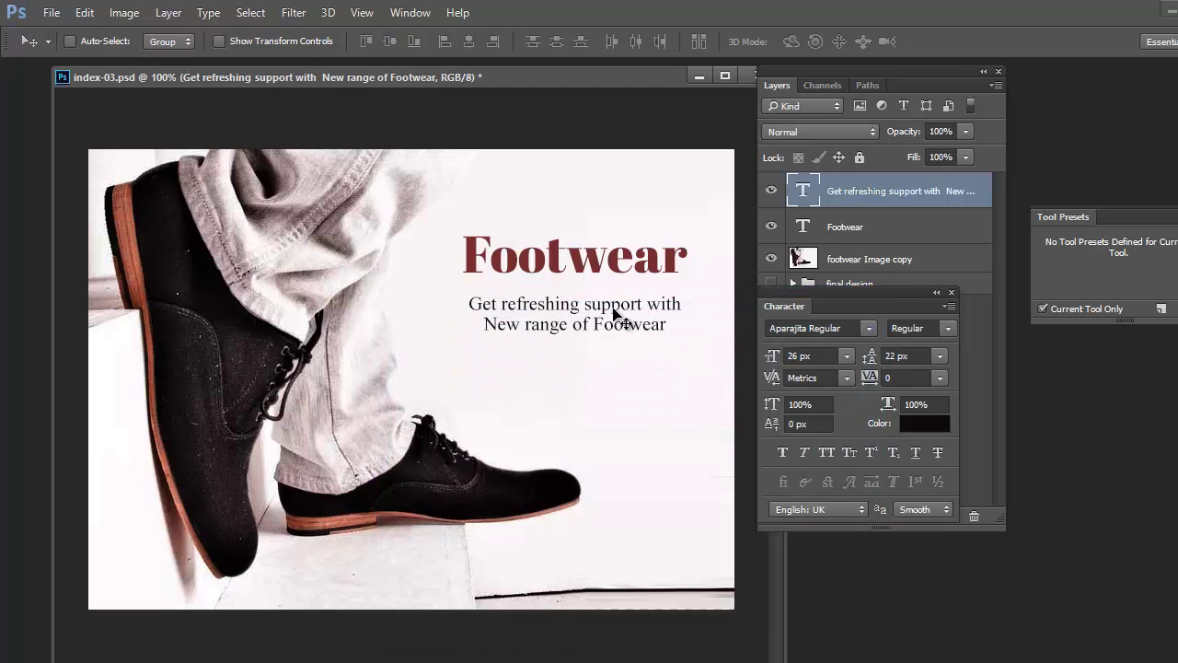
pyautogui.moveTo(597, 299); pyautogui.dragTo(597, 296)
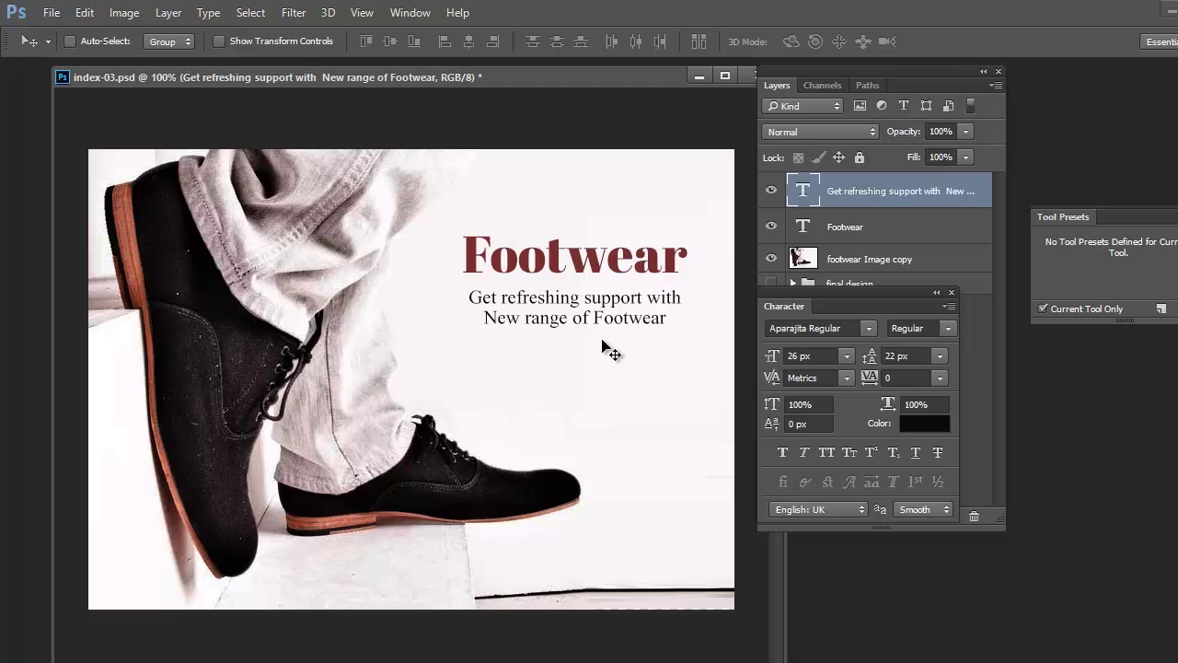
# Try other fonts such as Agency FB and Amadeus on the support text and return it to Aparajita Regular.
pyautogui.press('Tab')
pyautogui.press('Tab')
pyautogui.press('t')
pyautogui.click(601, 299)
pyautogui.hotkey('ctrl', 'a')
pyautogui.click(851, 329)
pyautogui.press('Up')
pyautogui.press('Up')
pyautogui.press('Up')
pyautogui.press('Up')
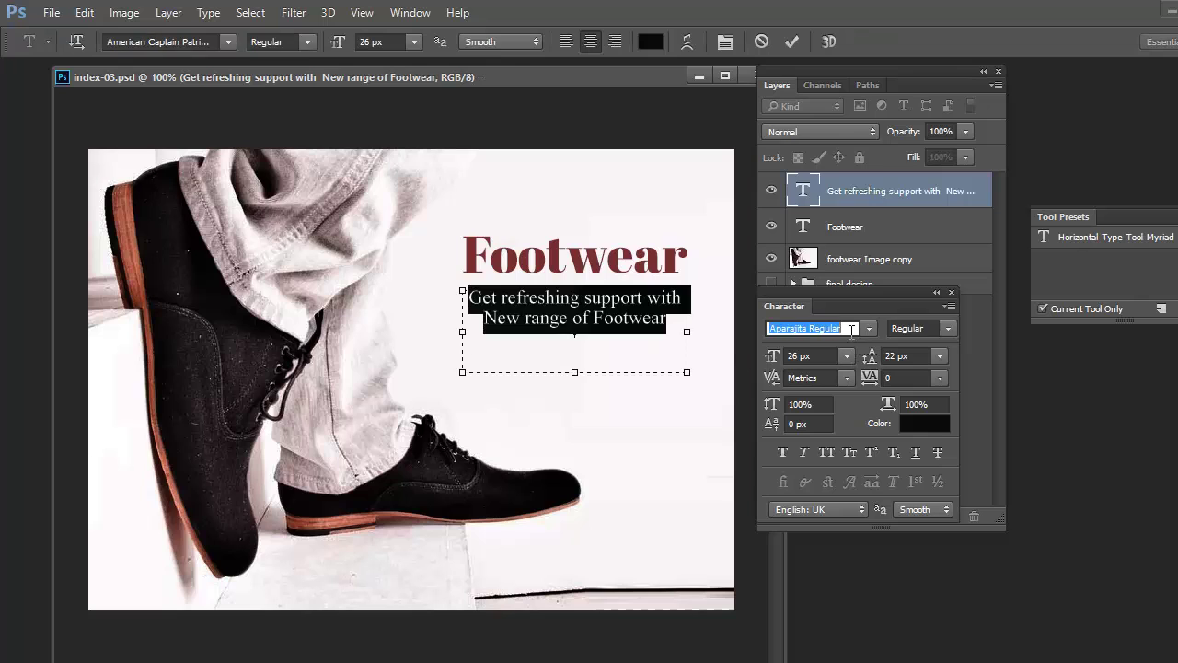
pyautogui.press('Up')
pyautogui.press('Up')
pyautogui.press('Up')
pyautogui.press('Up')
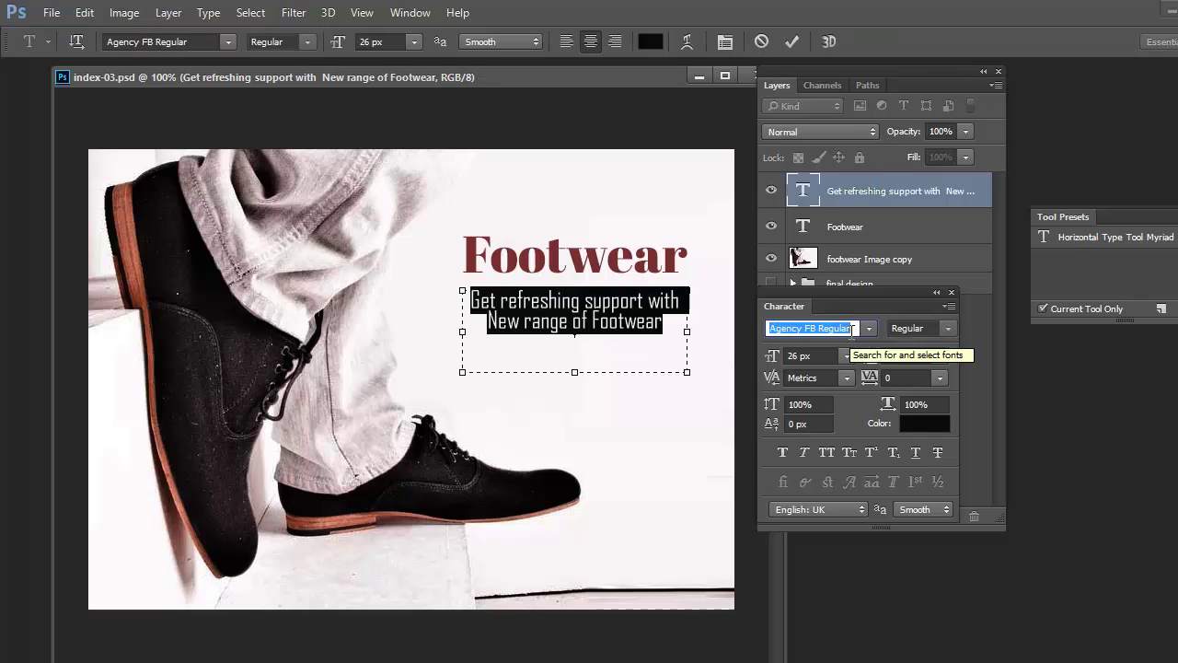
pyautogui.press('Down')
pyautogui.press('Down')
pyautogui.press('Down')
pyautogui.press('Down')
pyautogui.press('Down')
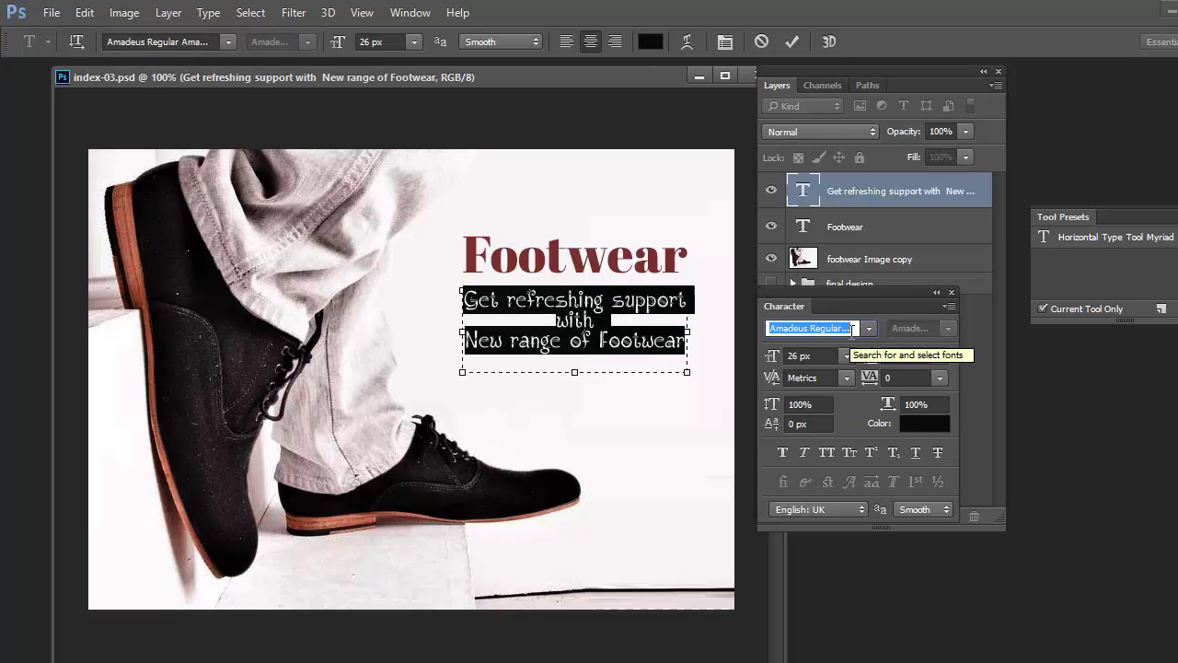
pyautogui.press('Down')
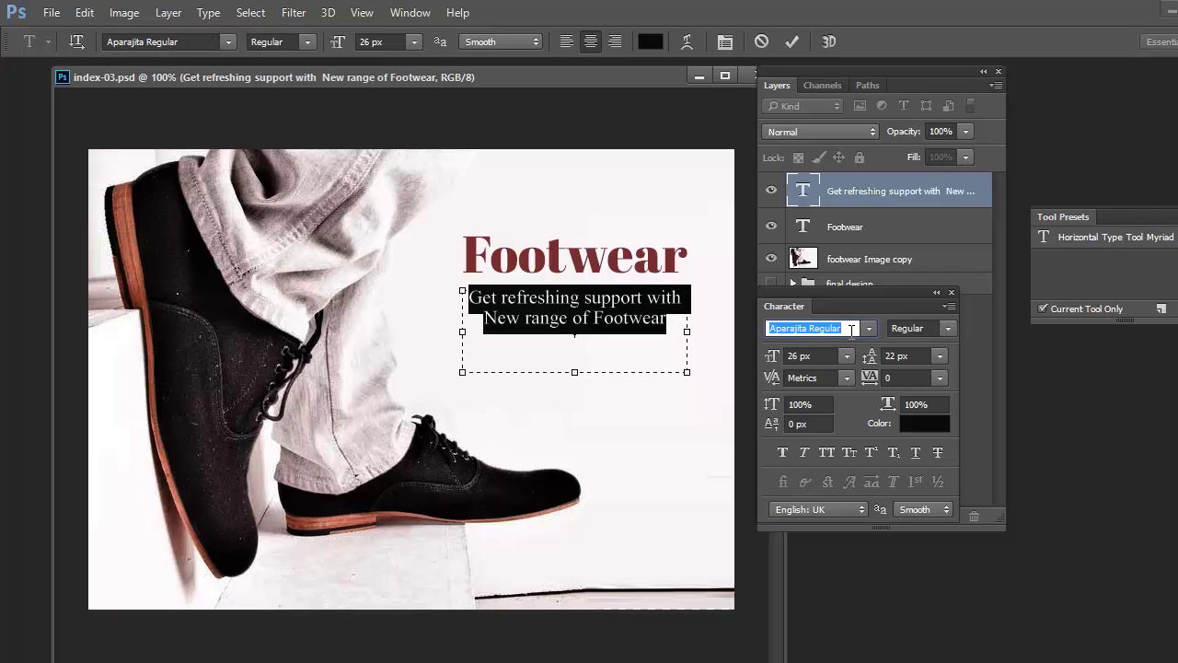
pyautogui.press('Down')
pyautogui.press('Down')
pyautogui.press('Up')
pyautogui.press('Up')
pyautogui.press('Up')
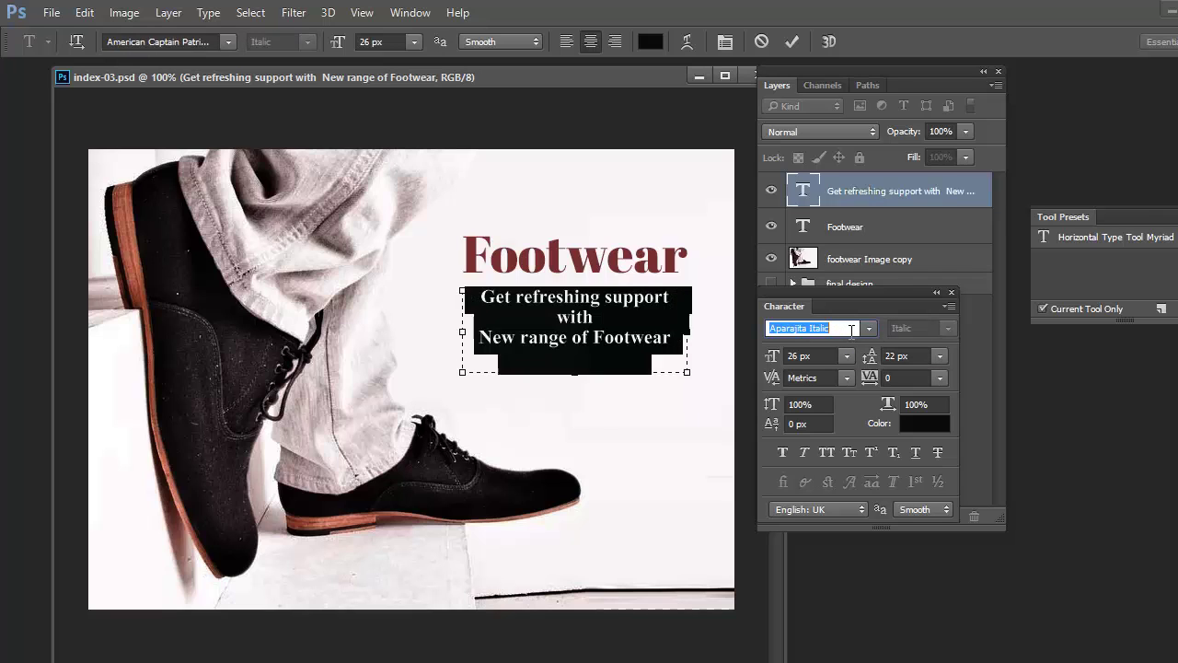
pyautogui.press('Down')
# Set the support text's leading to 23 px, shorten its text box to fit the two lines and commit.
pyautogui.moveTo(915, 361); pyautogui.dragTo(875, 365)
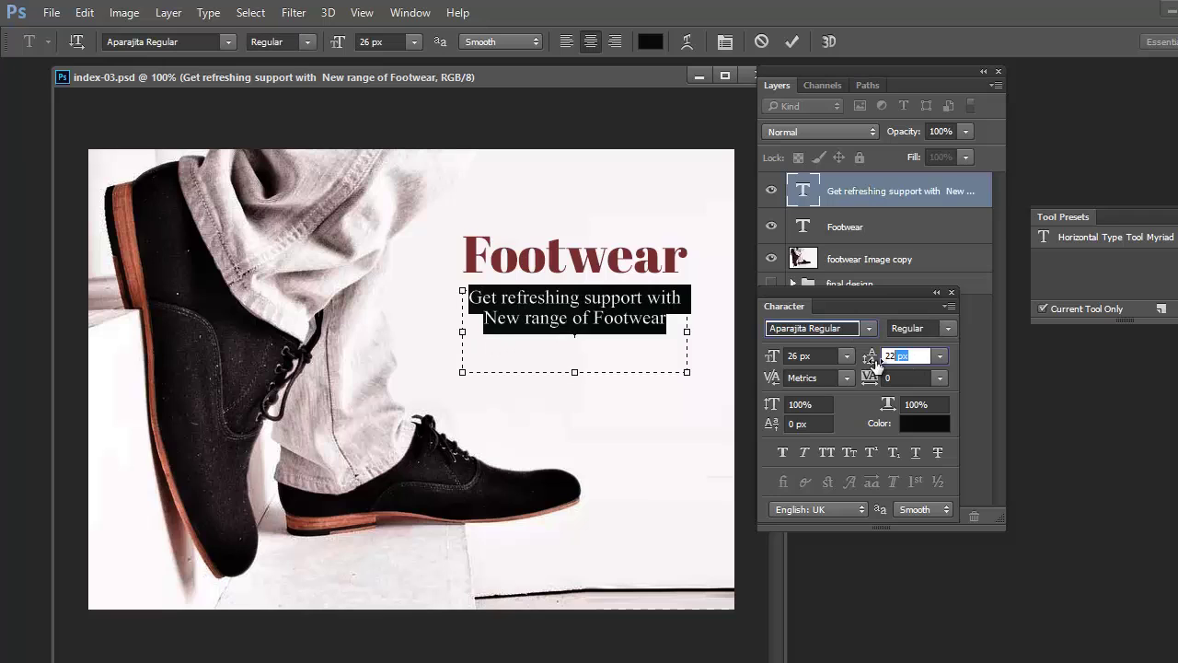
pyautogui.press('Up')
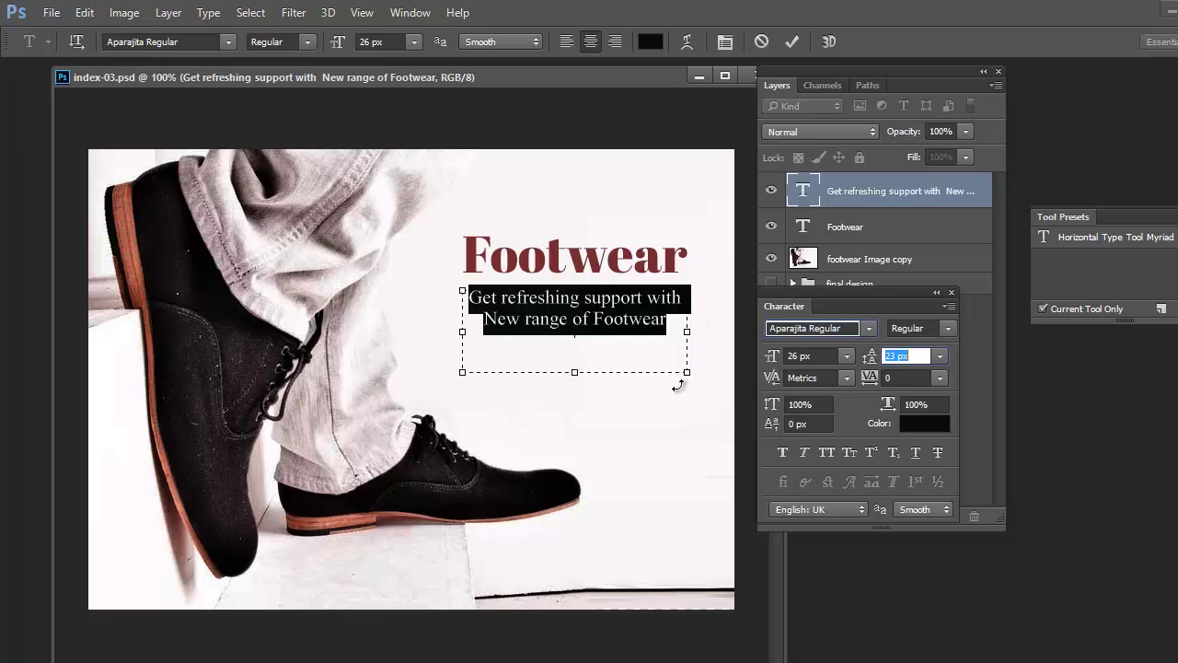
pyautogui.moveTo(682, 376); pyautogui.dragTo(685, 348)
pyautogui.click(683, 324)
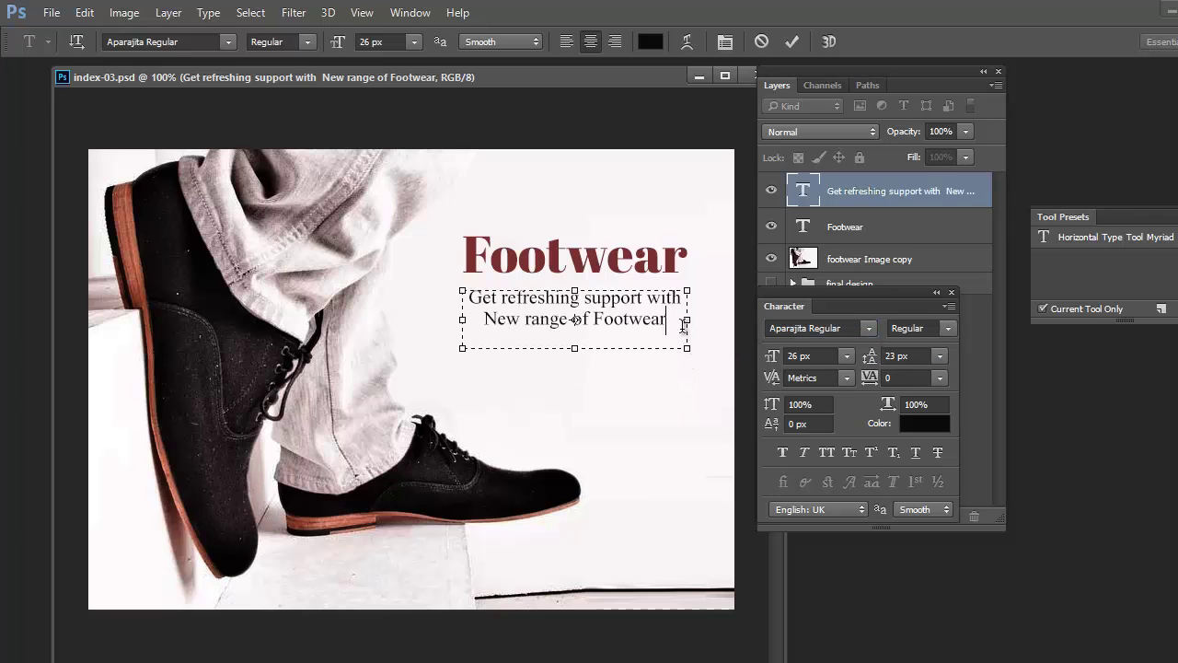
pyautogui.hotkey('ctrl', 'Return')
# Move the support text slightly further down from the heading and close the Character panel.
pyautogui.press('v')
pyautogui.moveTo(610, 326); pyautogui.dragTo(615, 333)
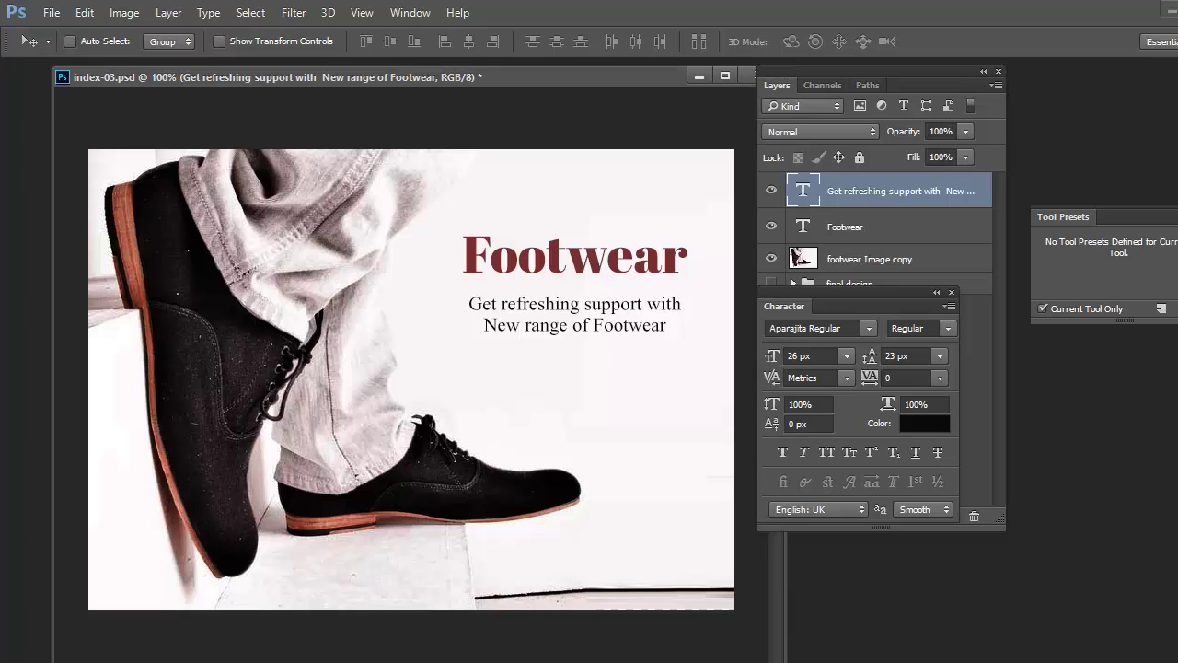
pyautogui.press('Tab')
pyautogui.press('Tab')
pyautogui.click(951, 293)
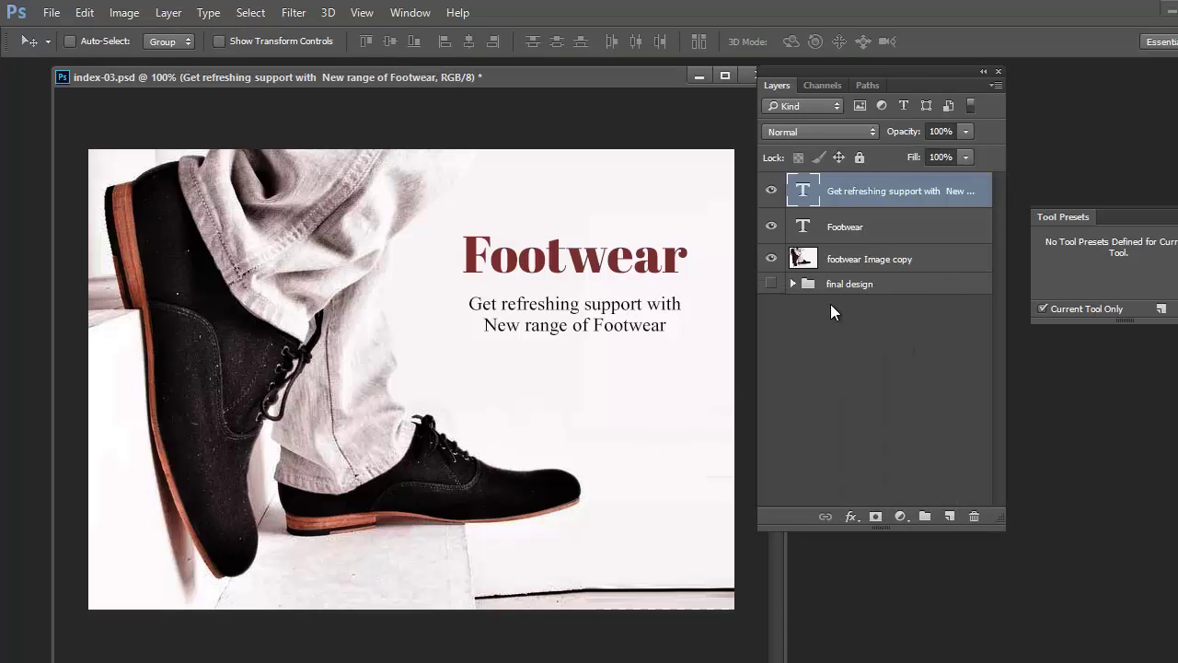
# Show the "final design" group in place of the working layers and inspect its category text's font settings.
pyautogui.moveTo(772, 192); pyautogui.dragTo(772, 259)
pyautogui.click(771, 283)
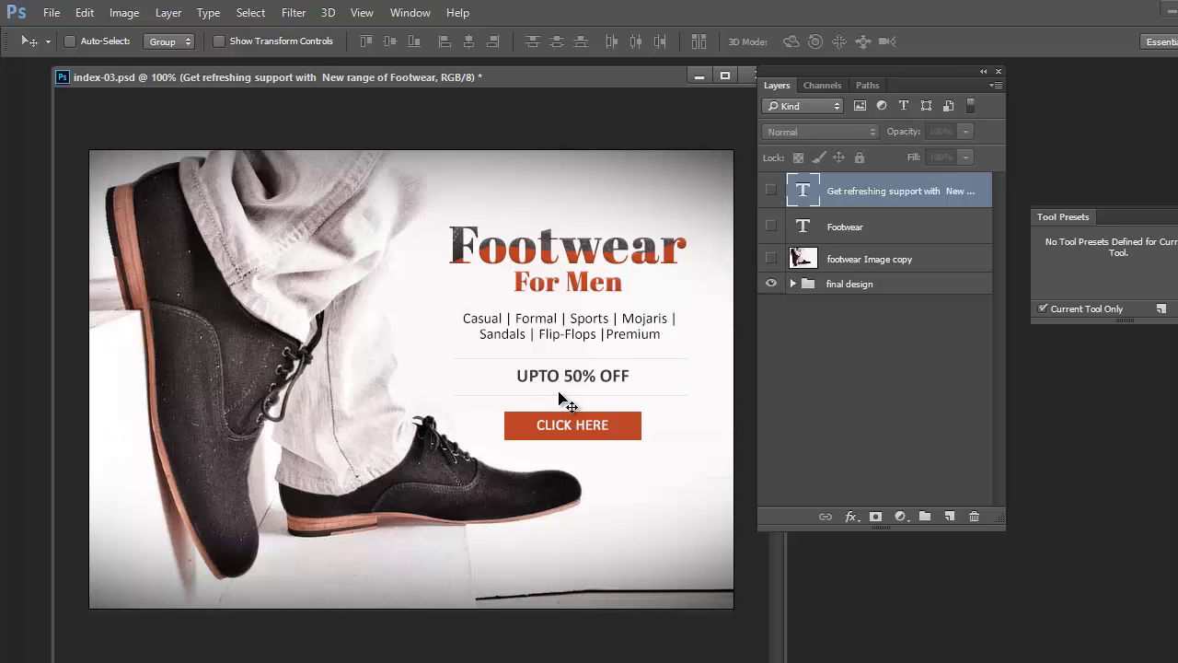
pyautogui.doubleClick(549, 326)
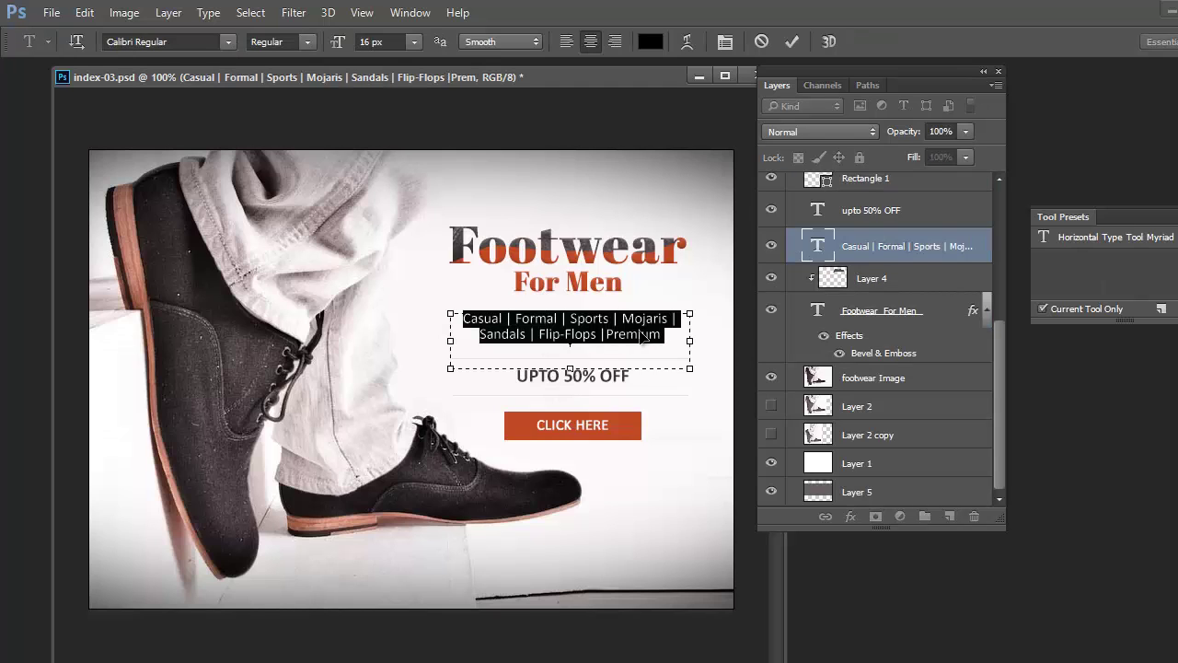
# Extend the heading's text box downward, add "For Men" as a second line below "Footwear", and commit.
pyautogui.hotkey('ctrl', 't')
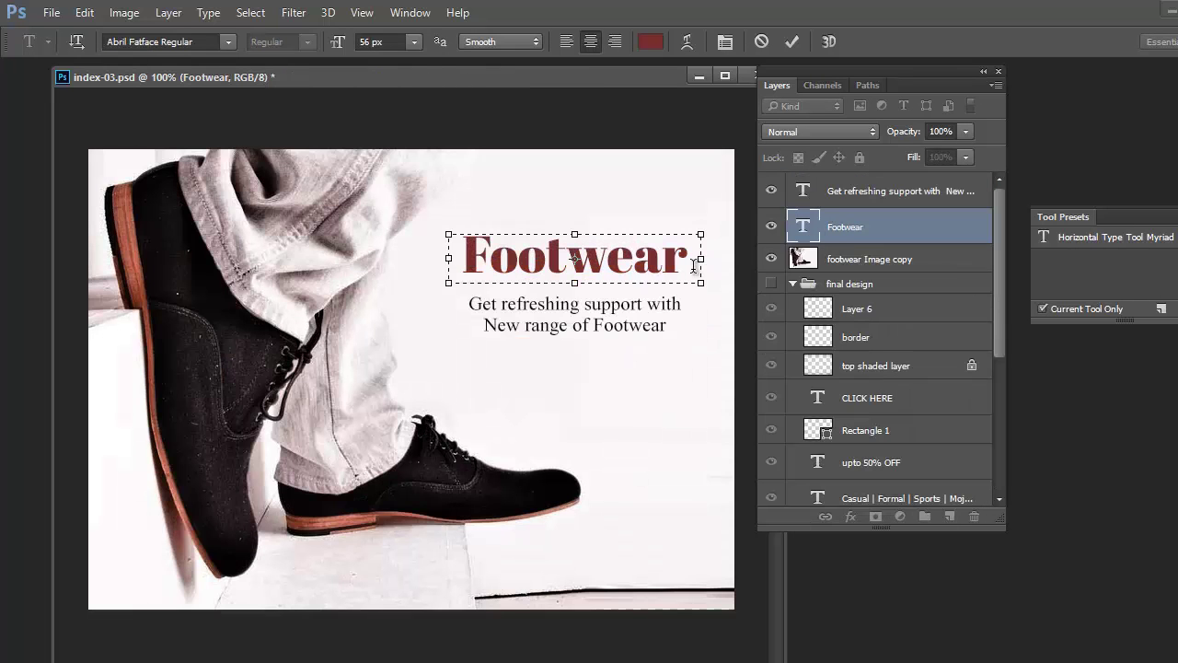
pyautogui.moveTo(699, 285); pyautogui.dragTo(702, 342)
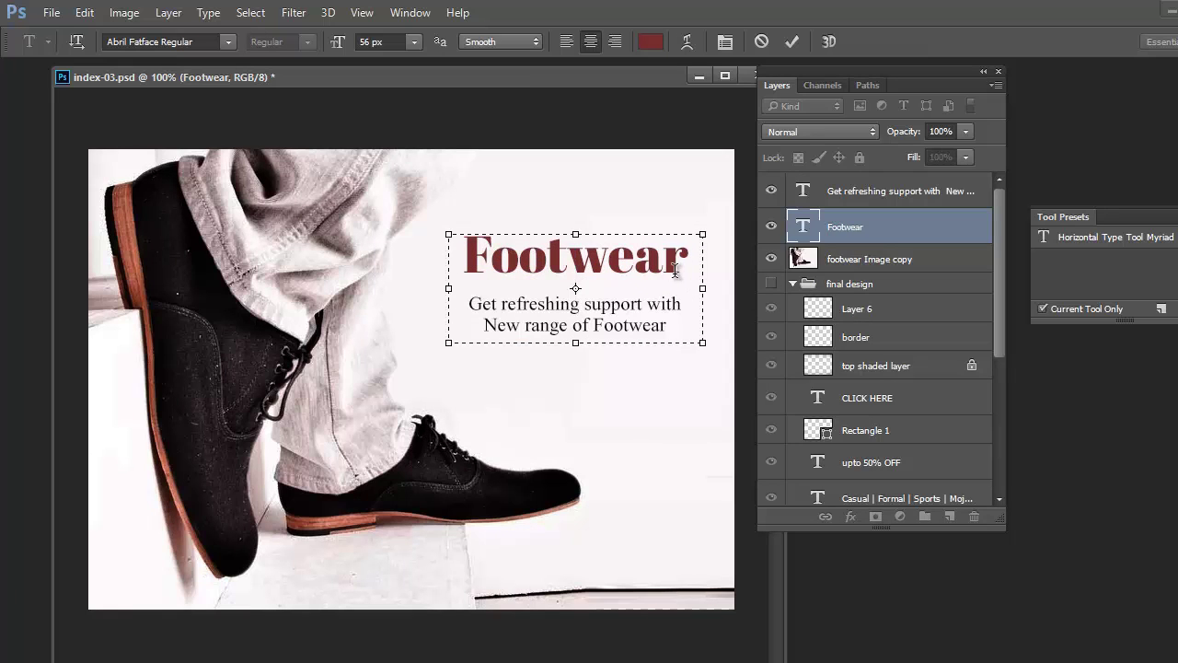
pyautogui.press('Return')
pyautogui.write('For Men')
pyautogui.hotkey('ctrl', 'Return')
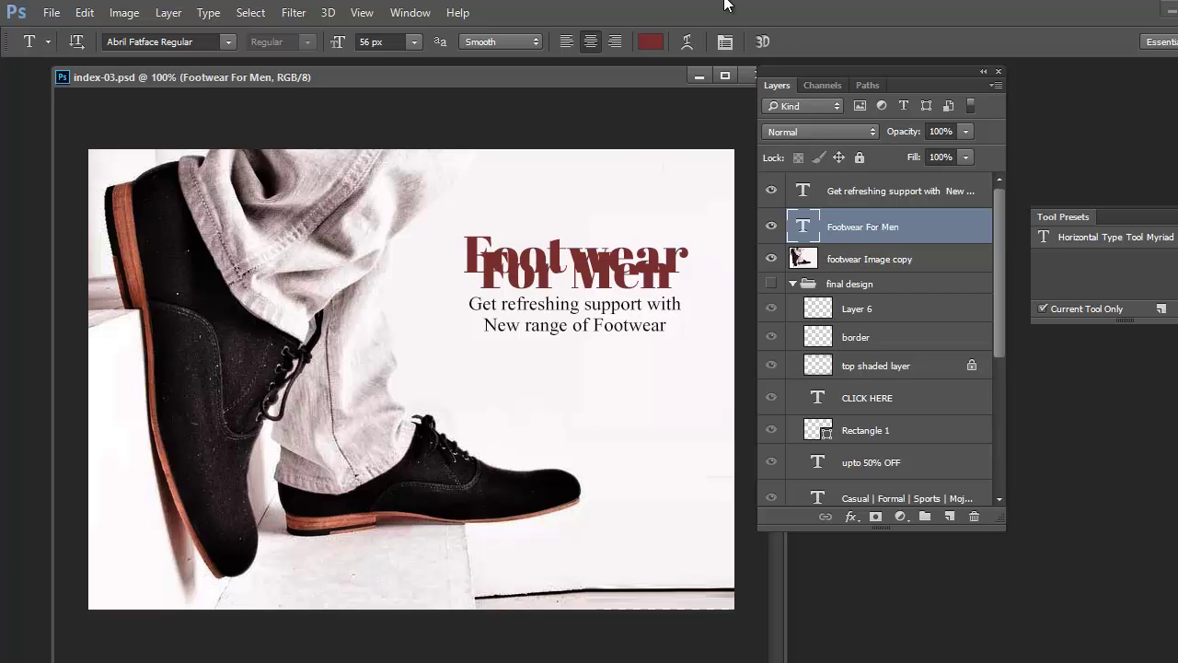
# Reopen the two-line heading for editing, show its character settings and set the leading to 49 px.
pyautogui.doubleClick(804, 227)
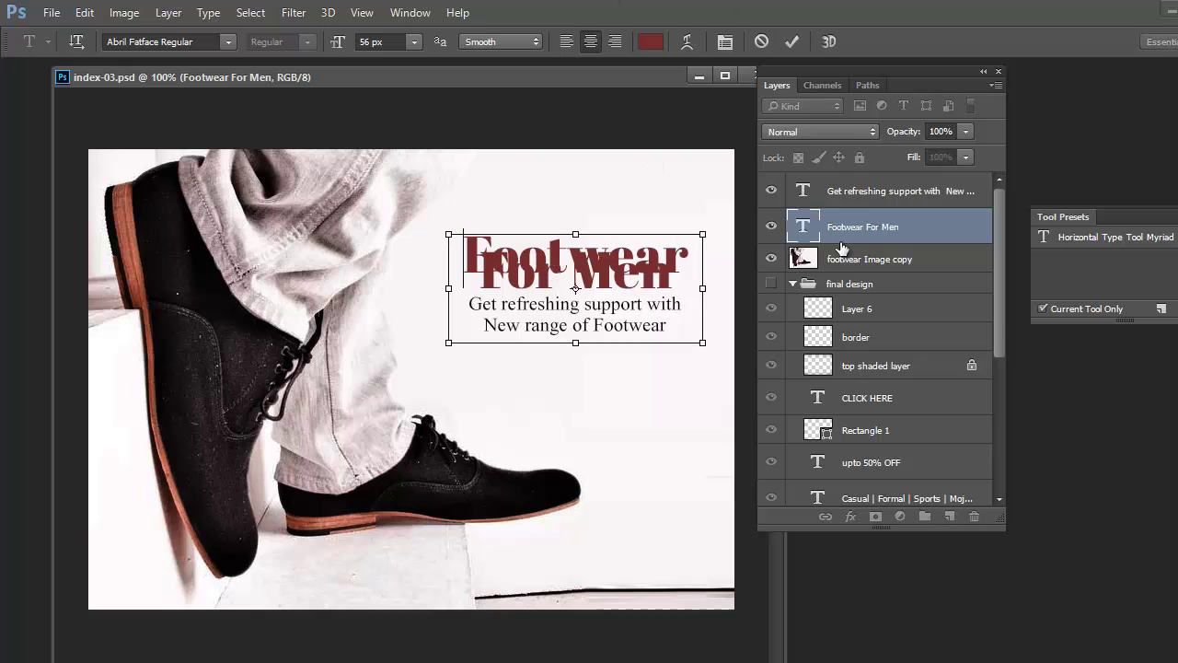
pyautogui.hotkey('ctrl', 't')
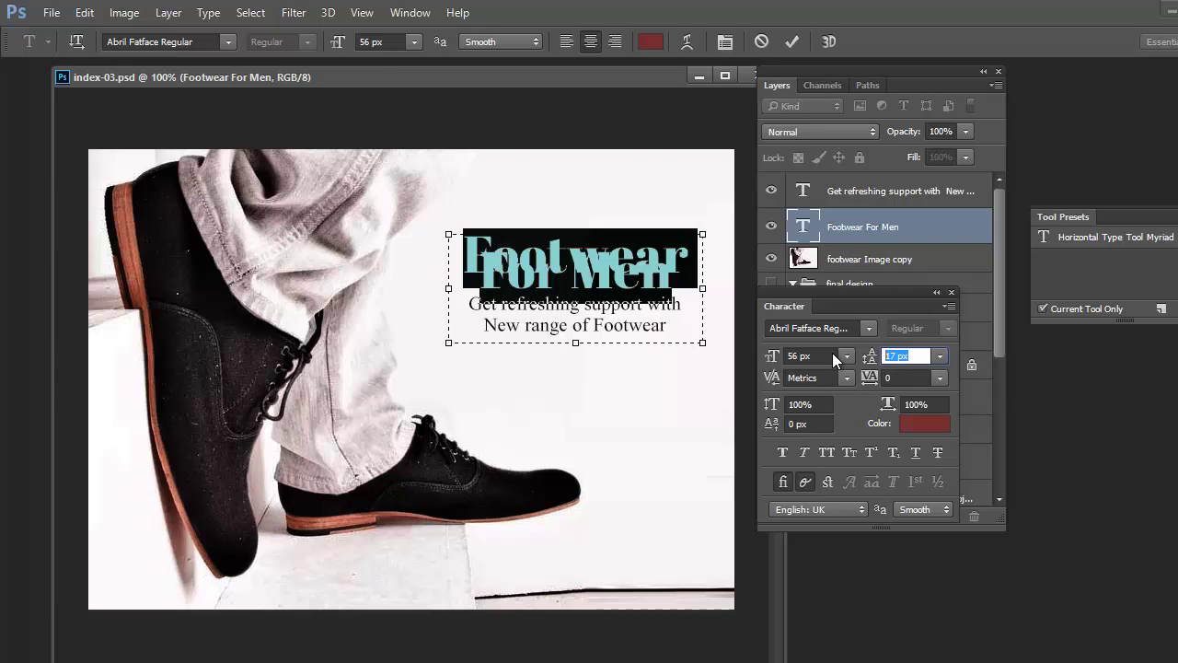
pyautogui.press('Up')
pyautogui.press('Up')
pyautogui.press('Up')
pyautogui.press('Up')
pyautogui.press('Up')
pyautogui.press('Up')
pyautogui.press('Up')
pyautogui.press('Up')
pyautogui.press('Up')
pyautogui.press('Up')
pyautogui.press('Up')
pyautogui.press('Up')
pyautogui.press('Up')
pyautogui.press('Up')
pyautogui.press('Up')
pyautogui.press('Up')
pyautogui.press('Up')
pyautogui.press('Up')
pyautogui.press('Up')
pyautogui.press('Up')
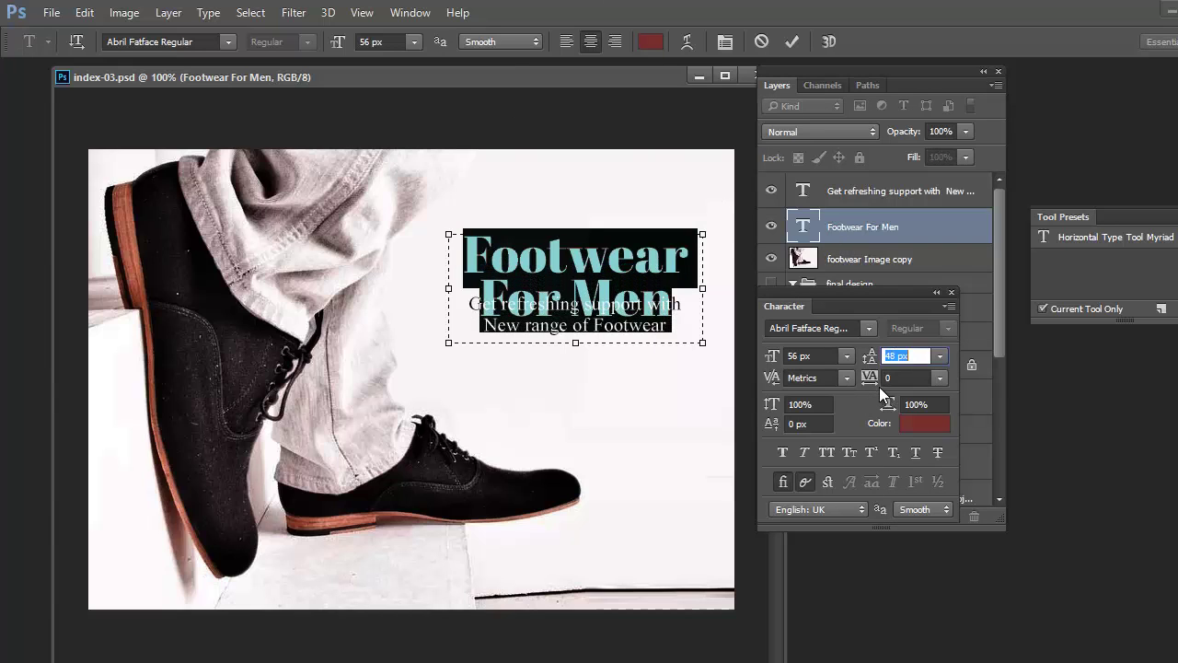
pyautogui.press('Up')
# Reduce the font size of only the "For Men" line to 42 px.
pyautogui.moveTo(485, 304); pyautogui.dragTo(736, 298)
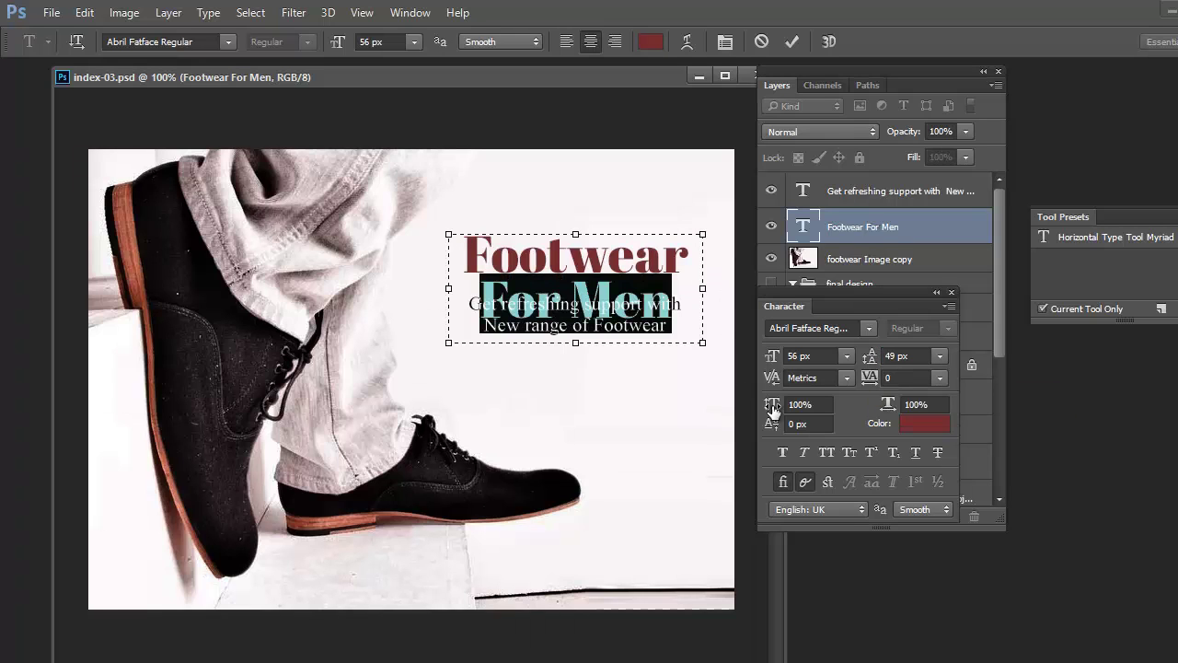
pyautogui.click(819, 357)
pyautogui.press('Down')
pyautogui.press('Down')
pyautogui.press('Down')
pyautogui.press('Down')
pyautogui.press('Down')
pyautogui.press('Down')
pyautogui.press('Down')
pyautogui.press('Down')
pyautogui.press('Down')
pyautogui.press('Down')
pyautogui.press('Down')
pyautogui.press('Down')
pyautogui.press('Down')
pyautogui.press('Down')
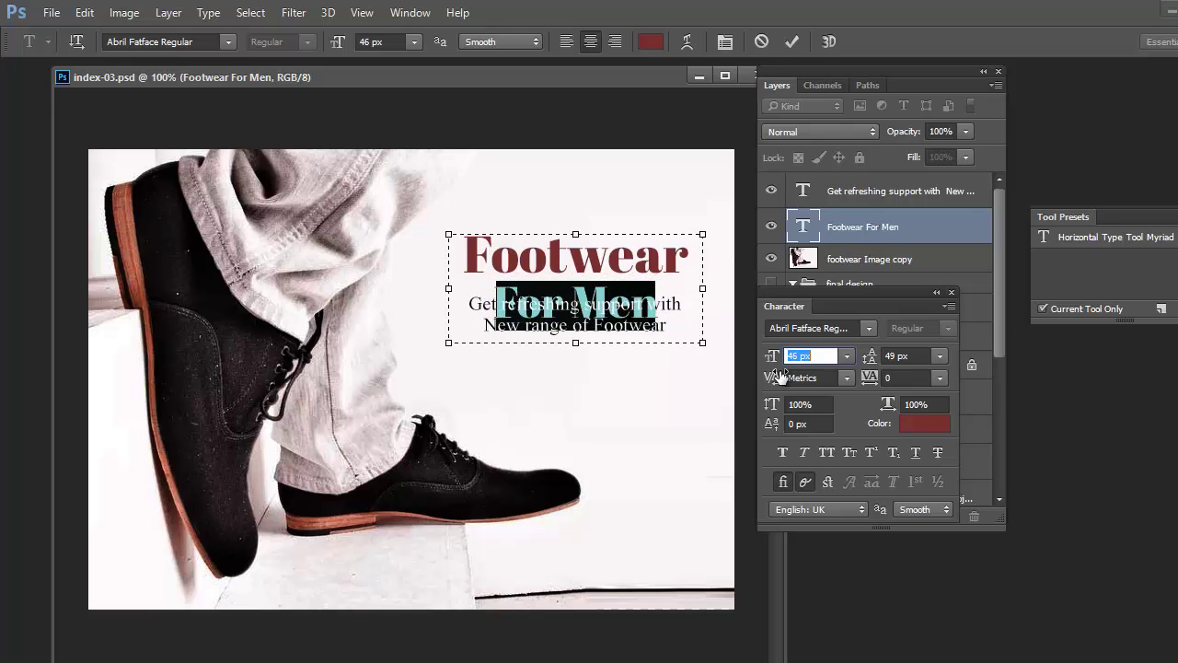
pyautogui.click(626, 313)
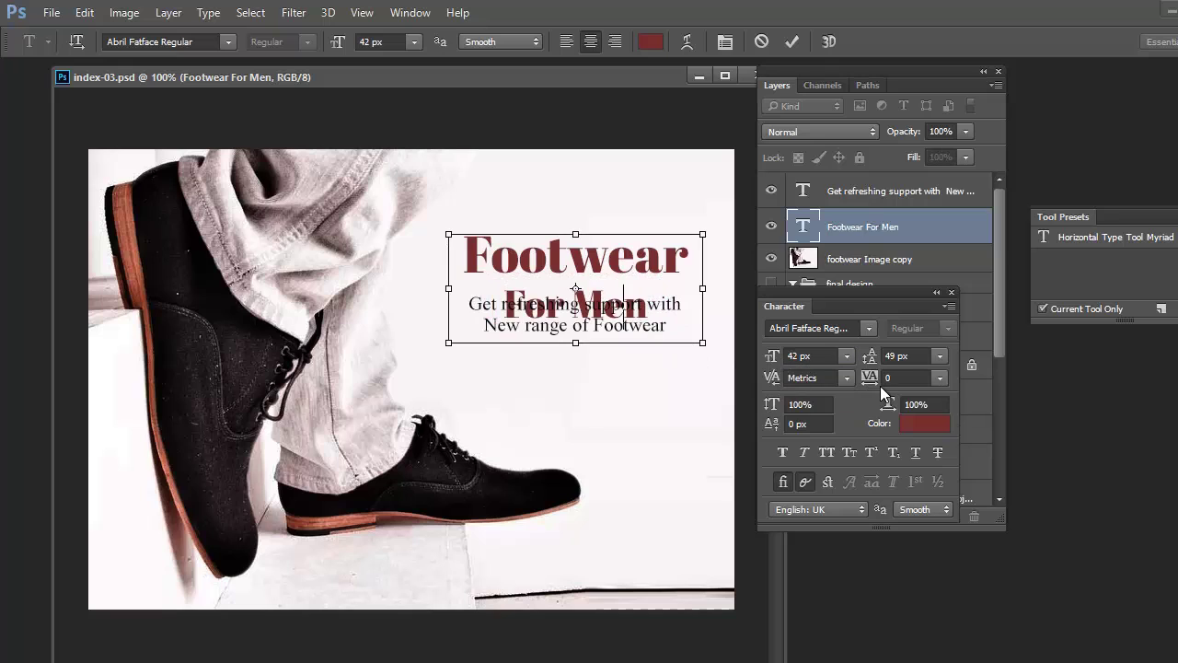
# Set the leading of the whole heading to 37 px and commit the text.
pyautogui.hotkey('ctrl', 'a')
pyautogui.click(906, 356)
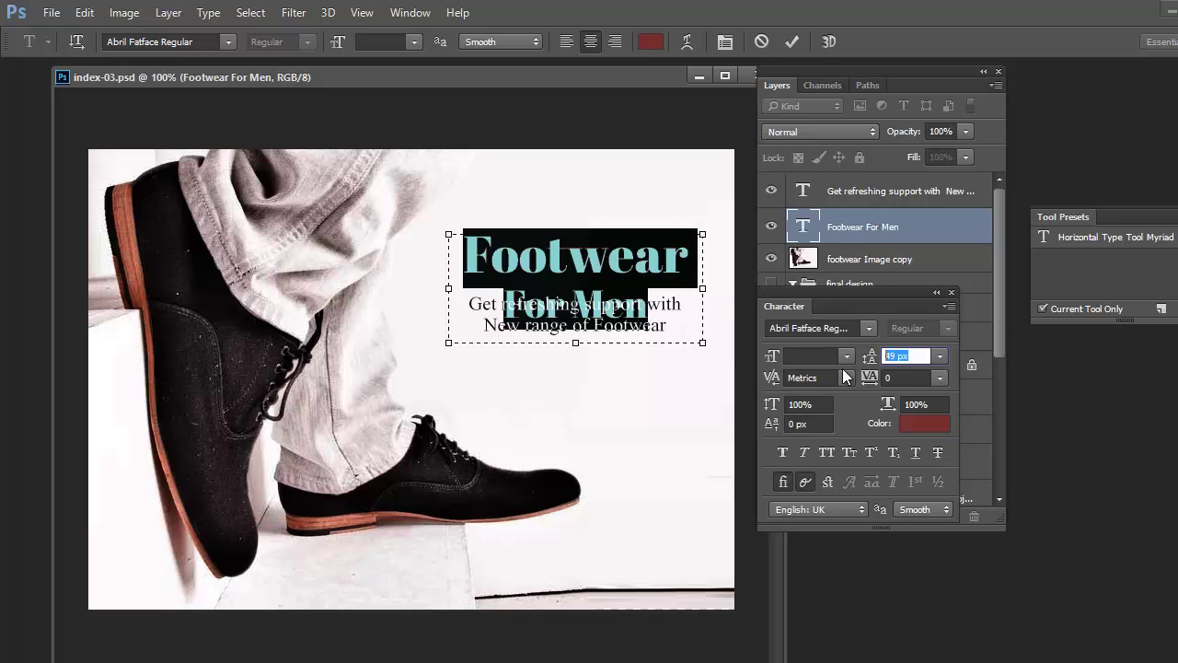
pyautogui.press('Down')
pyautogui.press('Down')
pyautogui.press('Down')
pyautogui.press('Down')
pyautogui.press('Down')
pyautogui.press('Down')
pyautogui.press('Down')
pyautogui.press('Down')
pyautogui.press('Down')
pyautogui.press('Down')
pyautogui.press('Down')
pyautogui.press('Down')
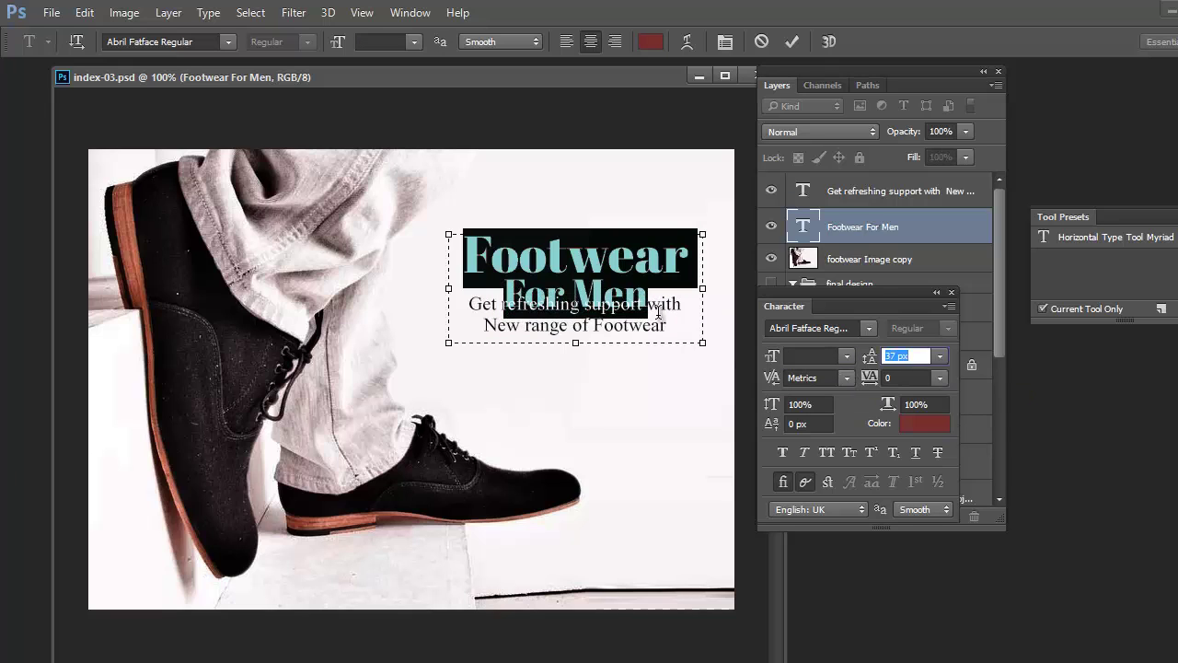
pyautogui.hotkey('ctrl', 'Return')
# Recolor the whole heading with a more saturated orange-red based on a color sampled from the shoe's sole, and commit.
pyautogui.click(483, 291)
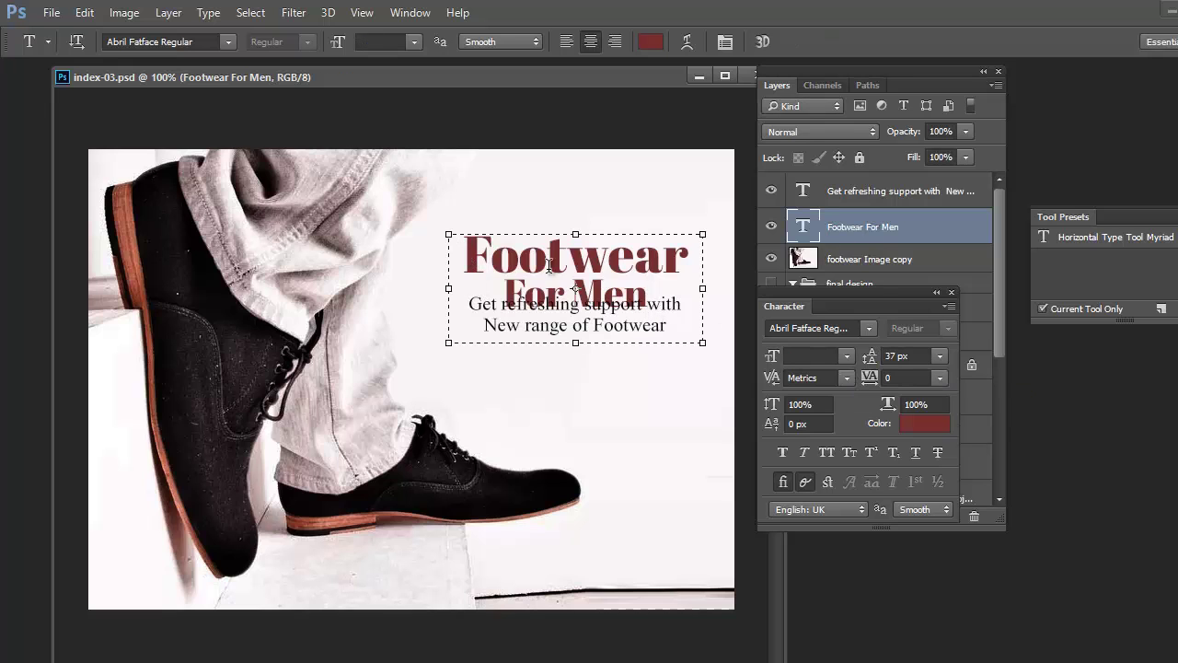
pyautogui.hotkey('ctrl', 'a')
pyautogui.click(902, 423)
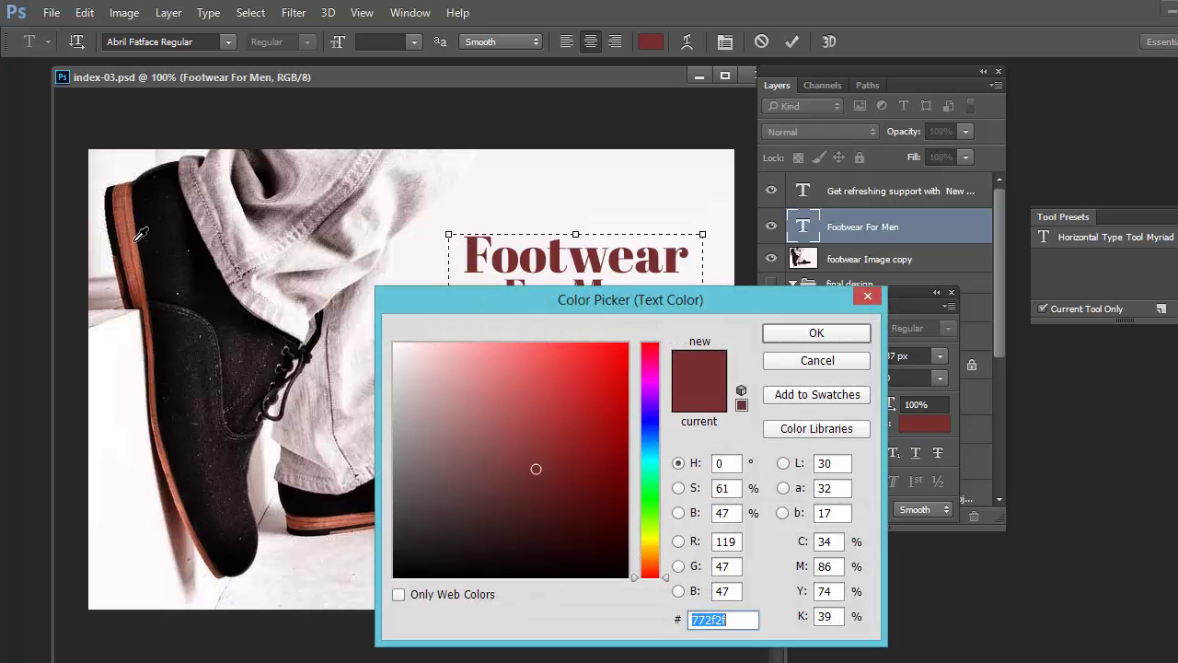
pyautogui.click(135, 240)
pyautogui.moveTo(556, 402); pyautogui.dragTo(590, 404)
pyautogui.click(597, 402)
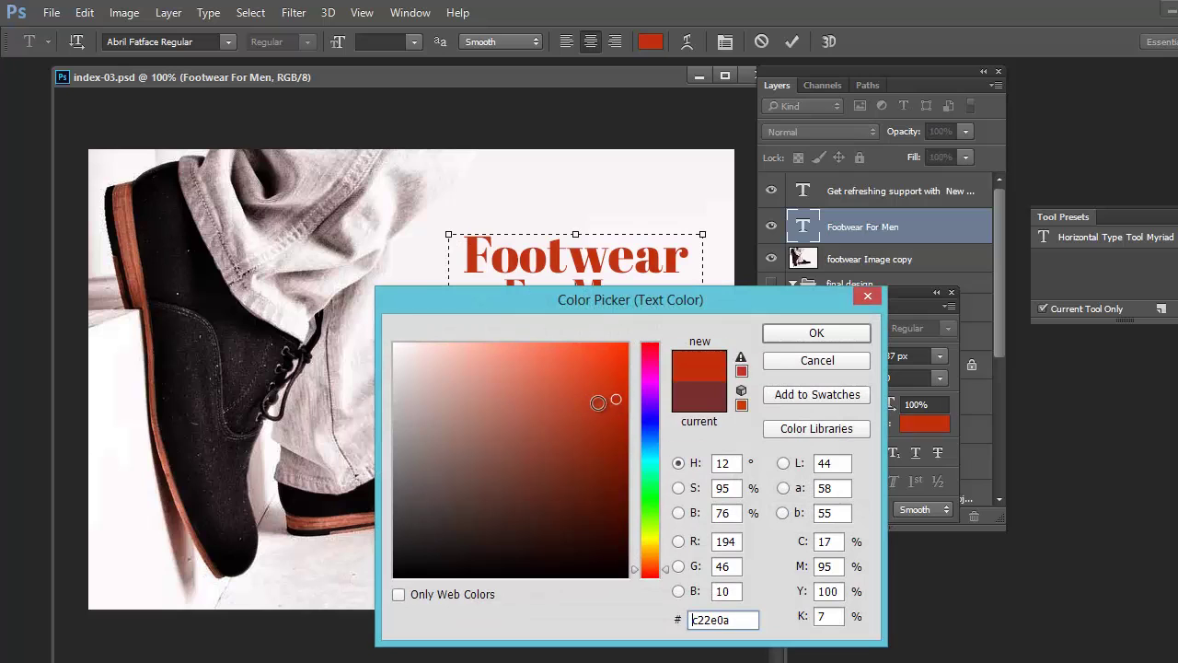
pyautogui.click(806, 332)
pyautogui.click(644, 290)
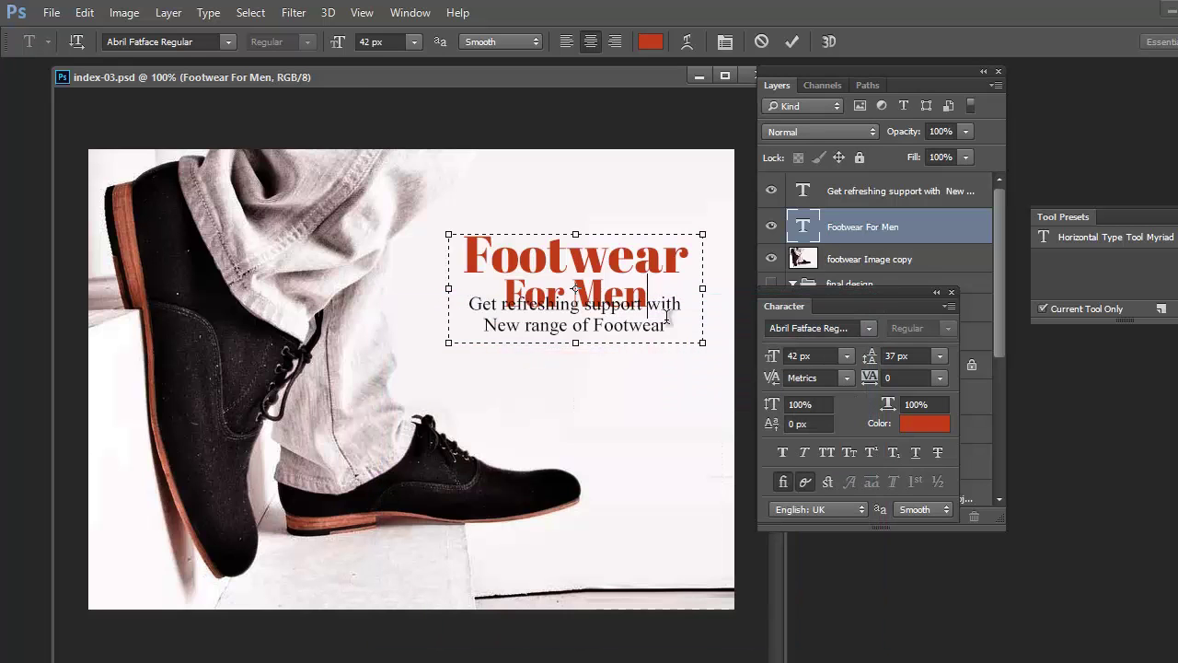
pyautogui.hotkey('ctrl', 'Return')
# Select the support text layer and move it down so it sits clear below "For Men".
pyautogui.press('v')
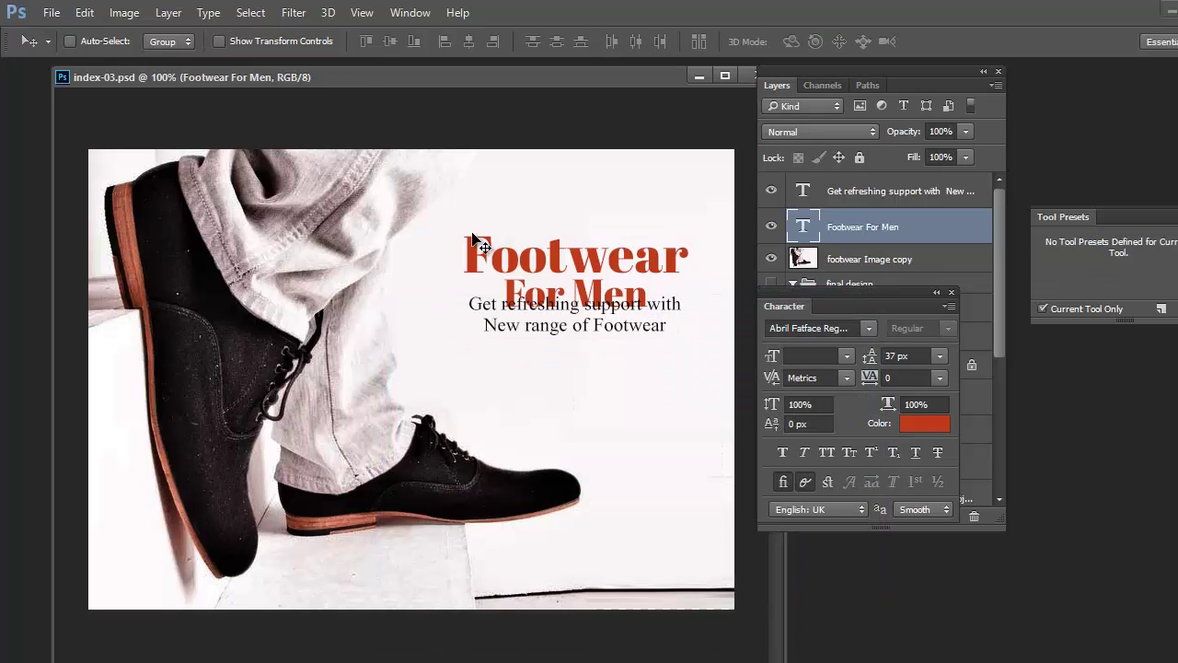
pyautogui.rightClick(573, 309)
pyautogui.click(594, 322)
pyautogui.moveTo(593, 332); pyautogui.dragTo(595, 350)
# Change the support text's font to Calibri Regular at 19 px.
pyautogui.press('t')
pyautogui.click(595, 350)
pyautogui.hotkey('ctrl', 'a')
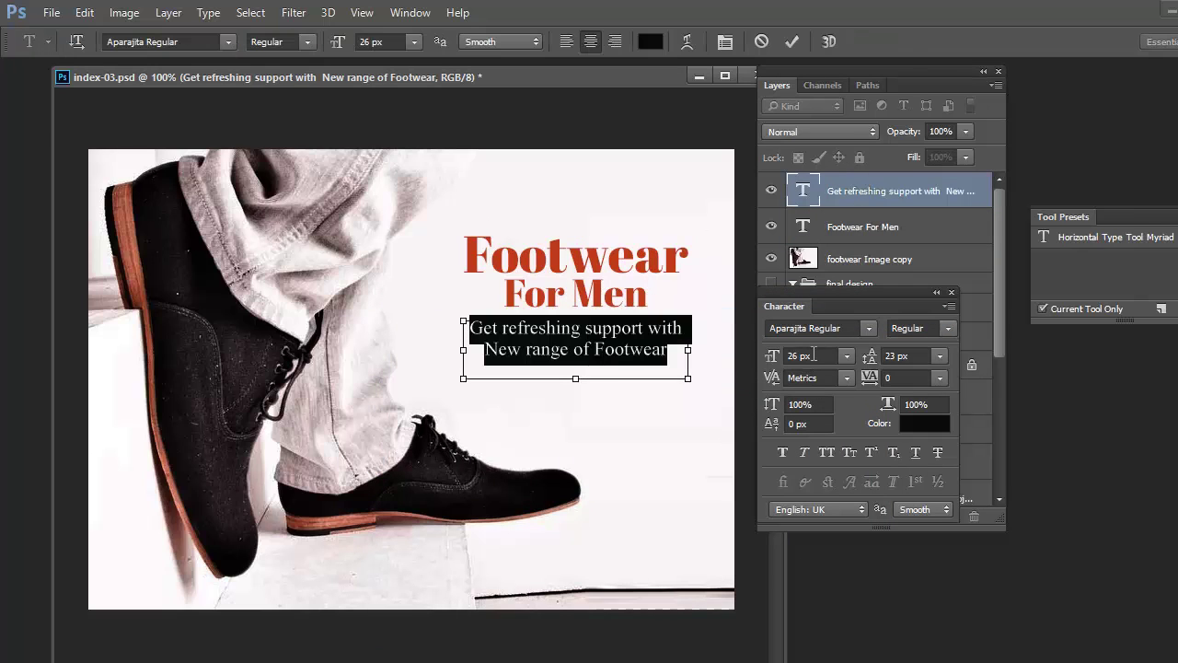
pyautogui.click(844, 330)
pyautogui.write('cal')
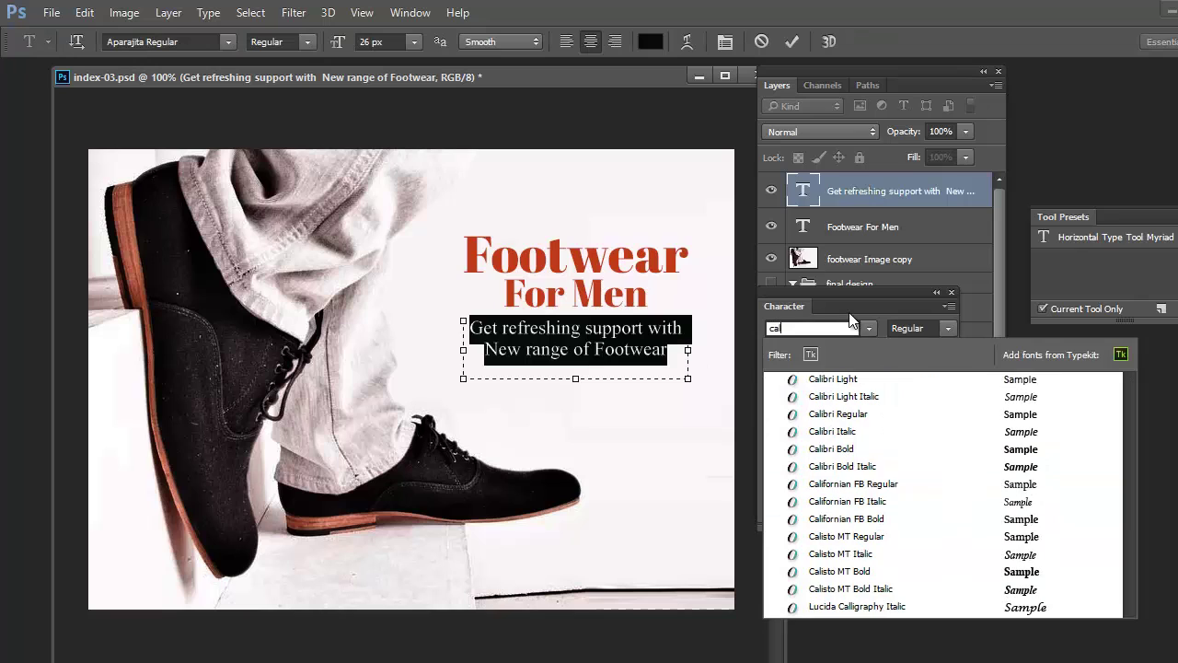
pyautogui.write('ibri')
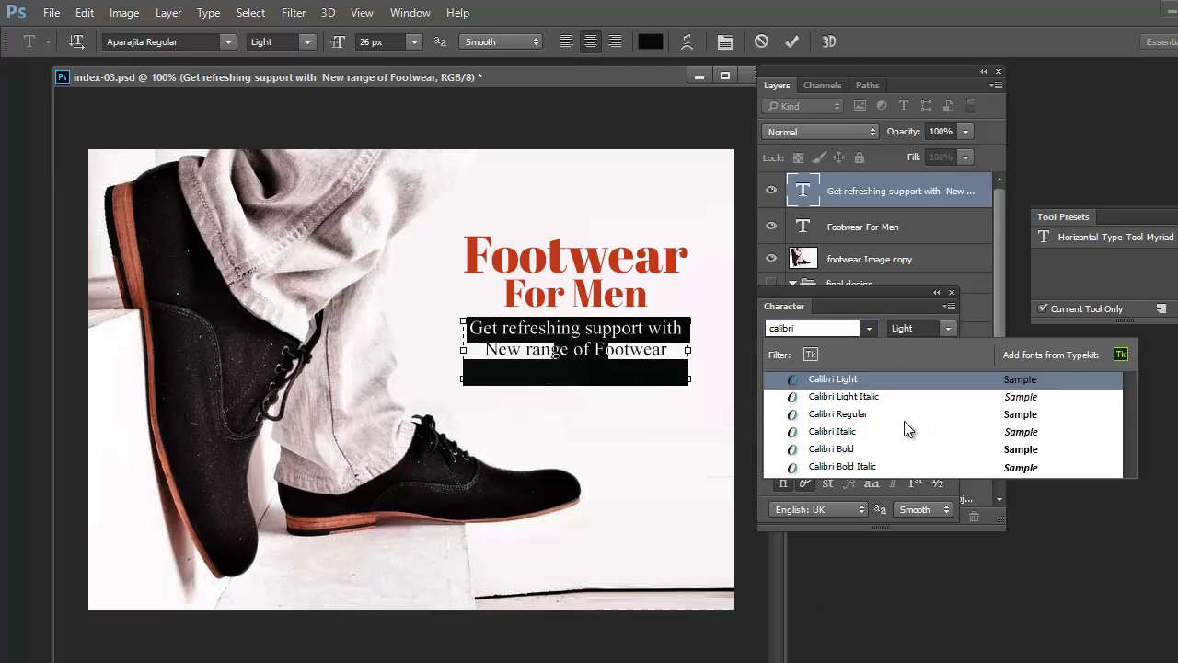
pyautogui.click(901, 415)
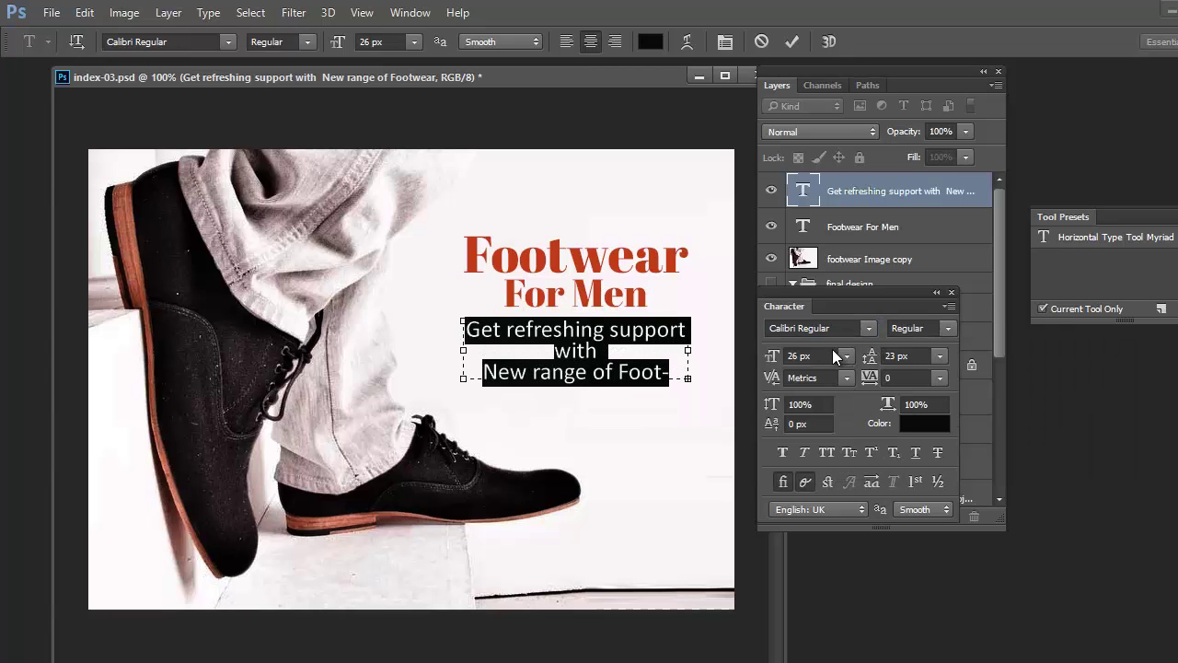
pyautogui.moveTo(771, 358); pyautogui.dragTo(754, 364)
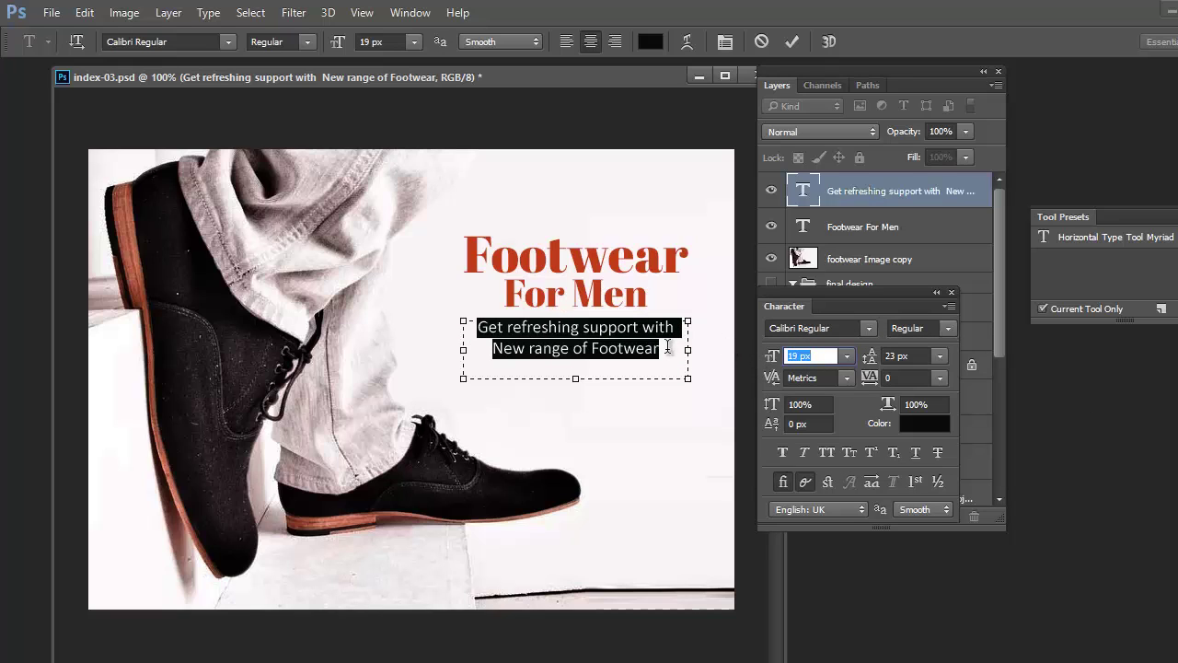
# Commit the support text and move it slightly further down from the heading.
pyautogui.click(670, 348)
pyautogui.hotkey('ctrl', 's')
pyautogui.press('v')
pyautogui.moveTo(624, 352); pyautogui.dragTo(624, 363)
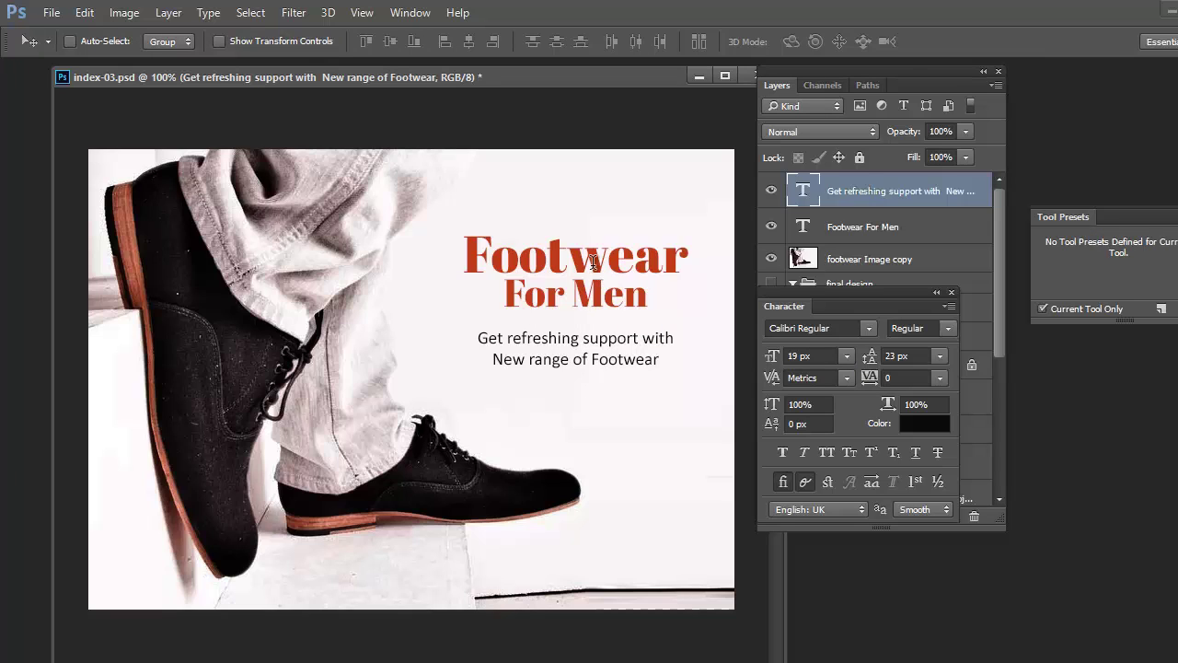
# Open the heading for editing and widen its text box on both sides.
pyautogui.doubleClick(593, 263)
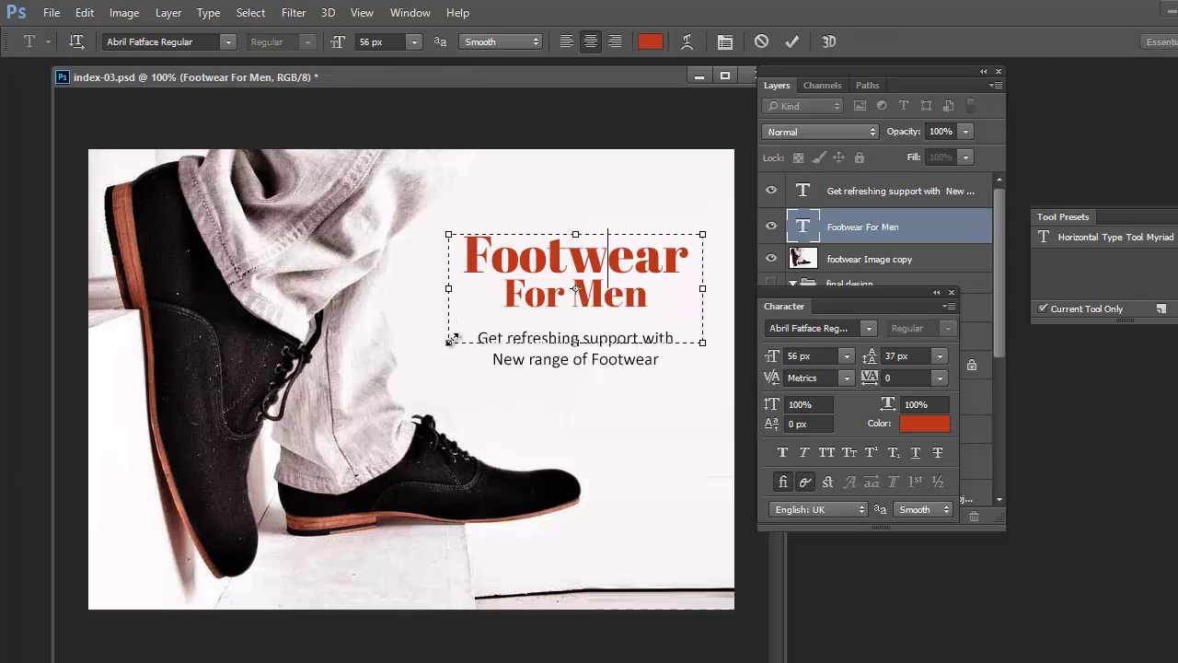
pyautogui.moveTo(448, 342); pyautogui.dragTo(402, 342)
pyautogui.moveTo(702, 343); pyautogui.dragTo(710, 341)
# Enlarge the word "Footwear" in the heading to 65 px and commit the text.
pyautogui.doubleClick(629, 263)
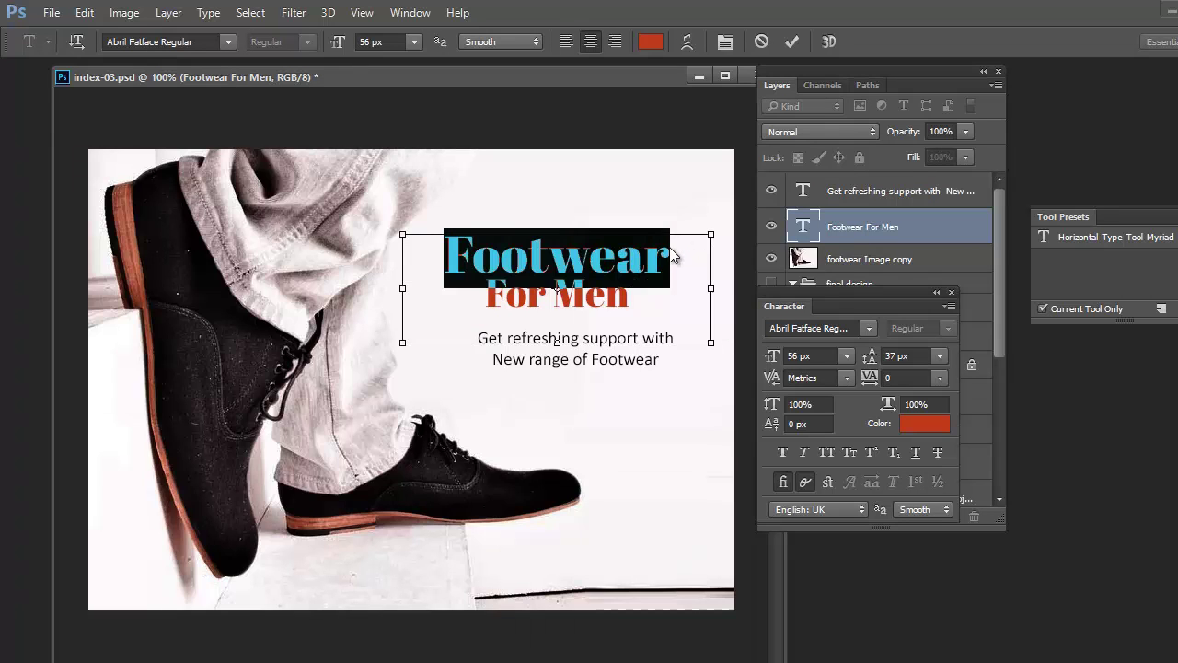
pyautogui.hotkey('ctrl', 'shift', '.')
pyautogui.hotkey('ctrl', 'shift', '.')
pyautogui.hotkey('ctrl', 'shift', '.')
pyautogui.hotkey('ctrl', 'shift', '.')
pyautogui.hotkey('ctrl', 'shift', '.')
pyautogui.hotkey('ctrl', 'shift', '.')
pyautogui.hotkey('ctrl', 'shift', '.')
pyautogui.hotkey('ctrl', 'shift', '.')
pyautogui.hotkey('ctrl', 'shift', '.')
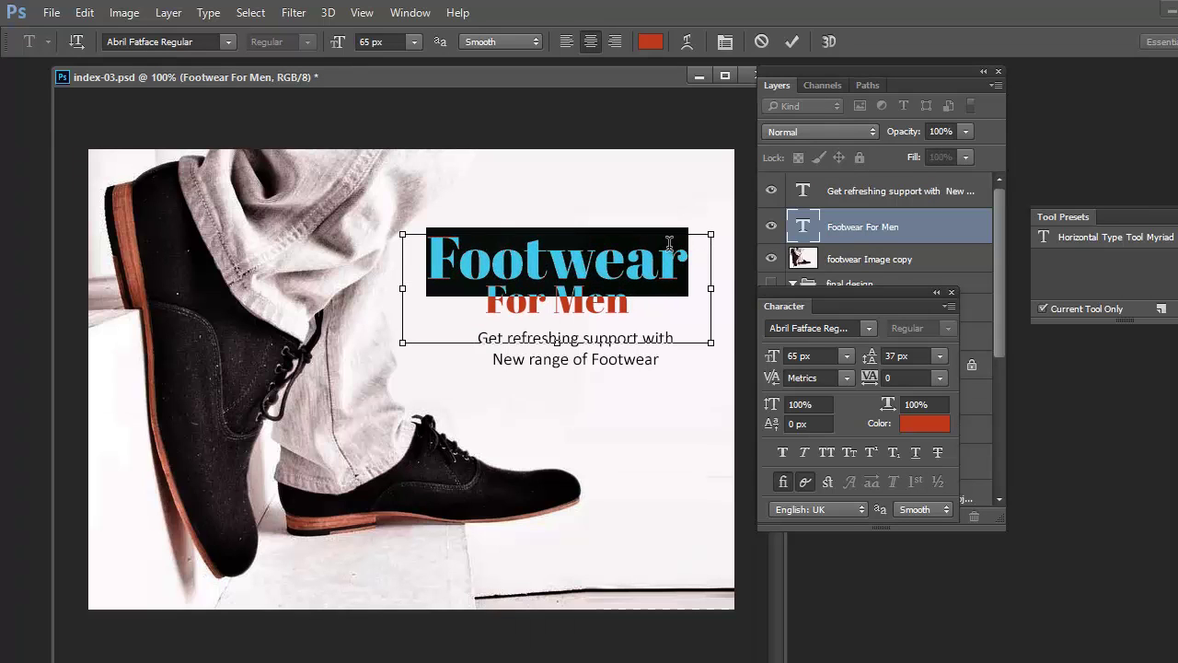
pyautogui.click(672, 294)
pyautogui.hotkey('ctrl', 's')
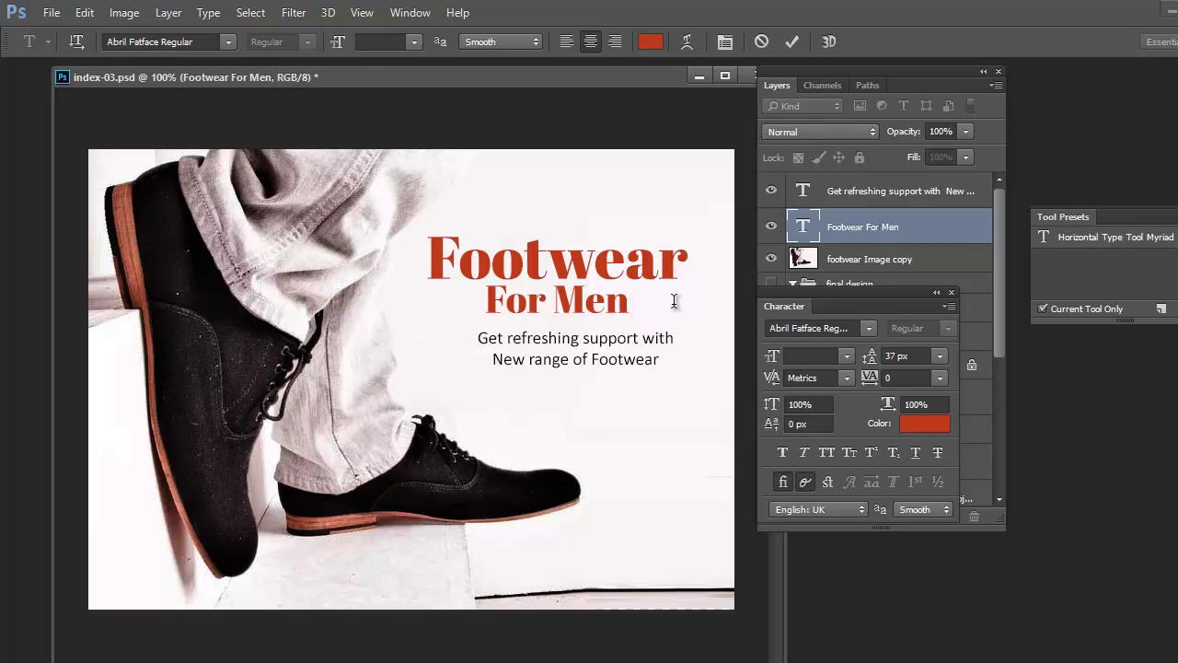
# Move the heading to the right so it is centered over the support text.
pyautogui.press('v')
pyautogui.moveTo(584, 279); pyautogui.dragTo(600, 282)
# Select the heading and support text layers together and move both up and slightly right, hiding the panels for the adjustment.
pyautogui.rightClick(608, 357)
pyautogui.click(610, 353)
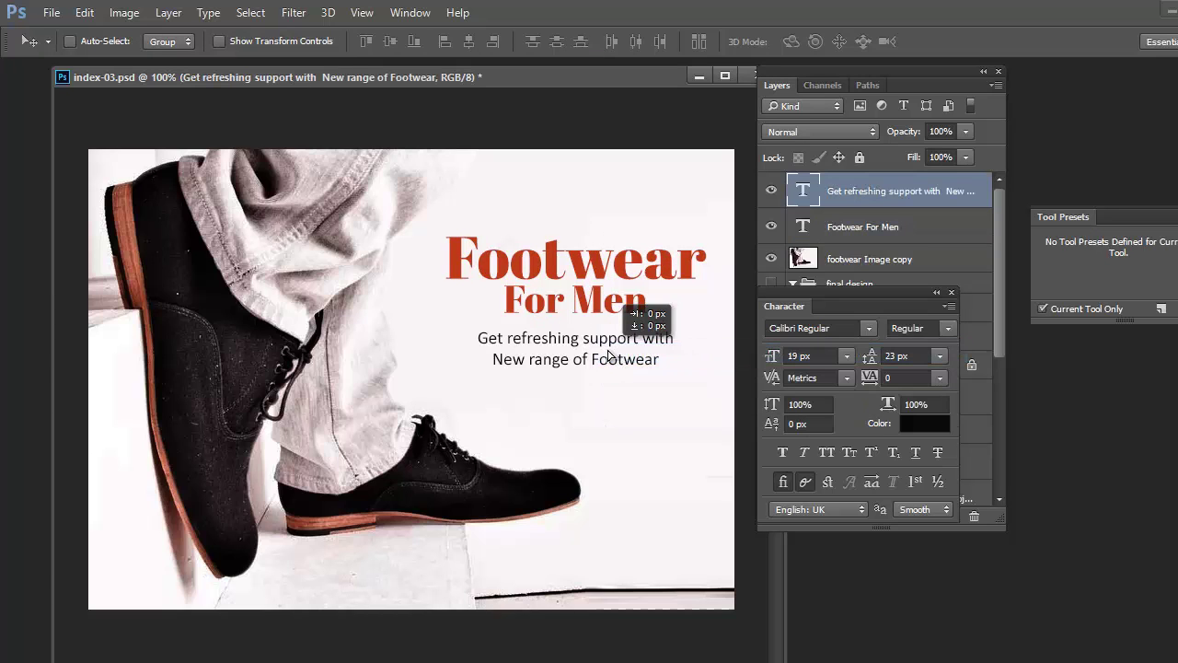
pyautogui.rightClick(603, 339)
pyautogui.keyDown('shift'); pyautogui.click(602, 319); pyautogui.keyUp('shift')
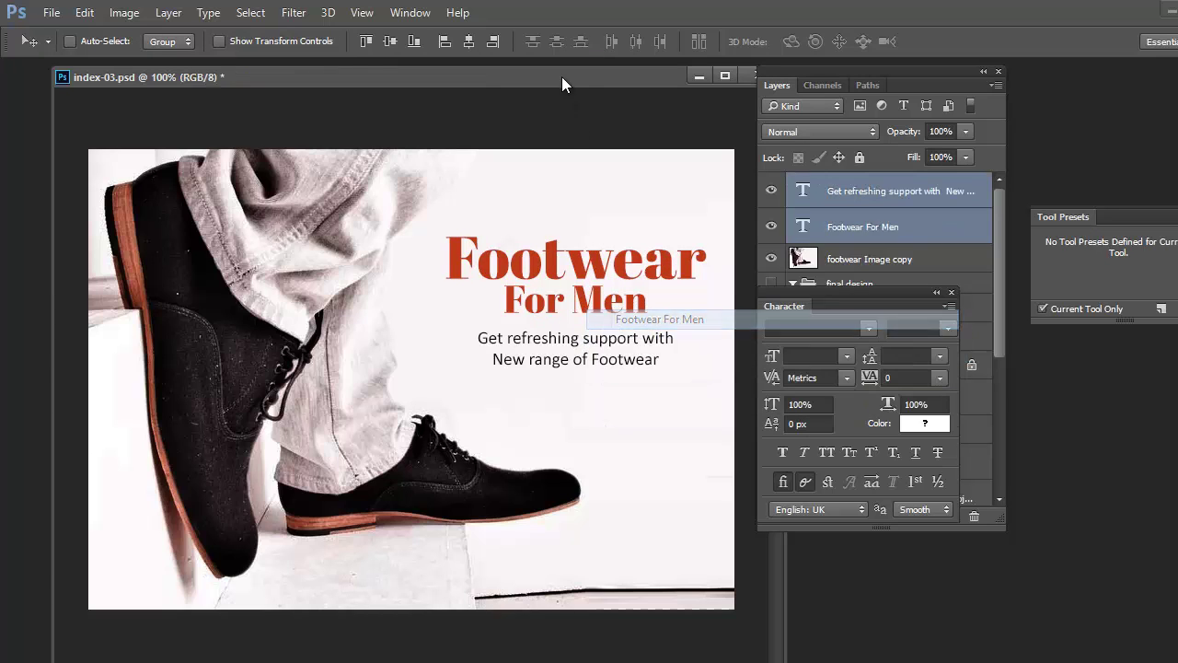
pyautogui.press('Tab')
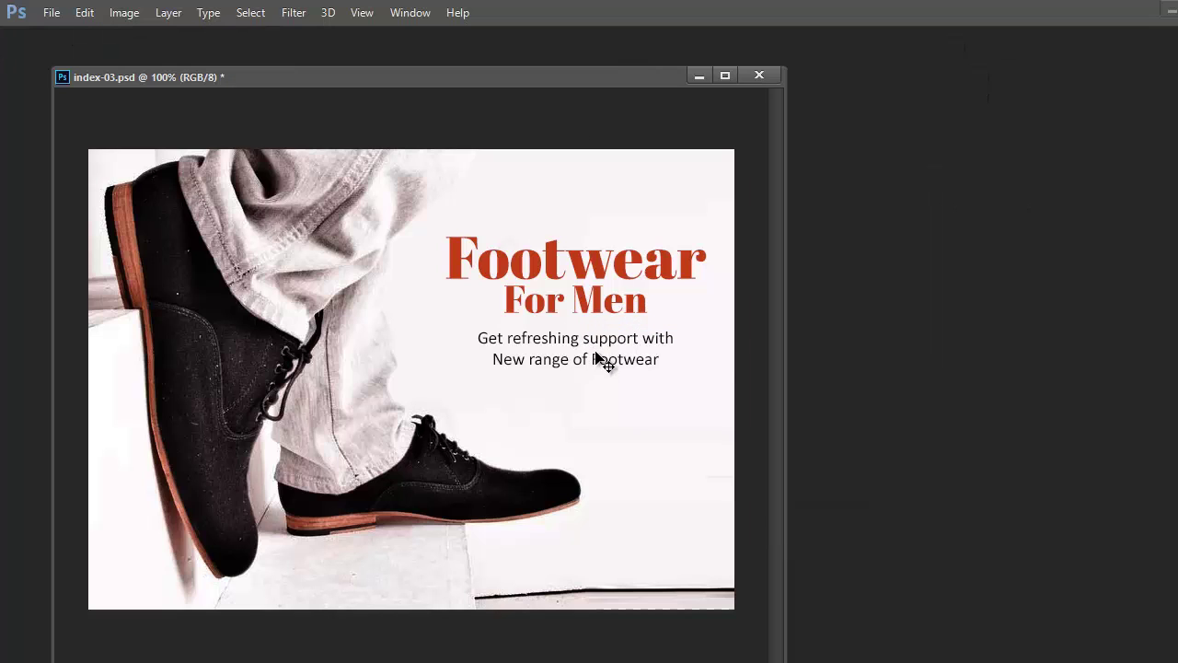
pyautogui.rightClick(603, 345)
pyautogui.click(610, 351)
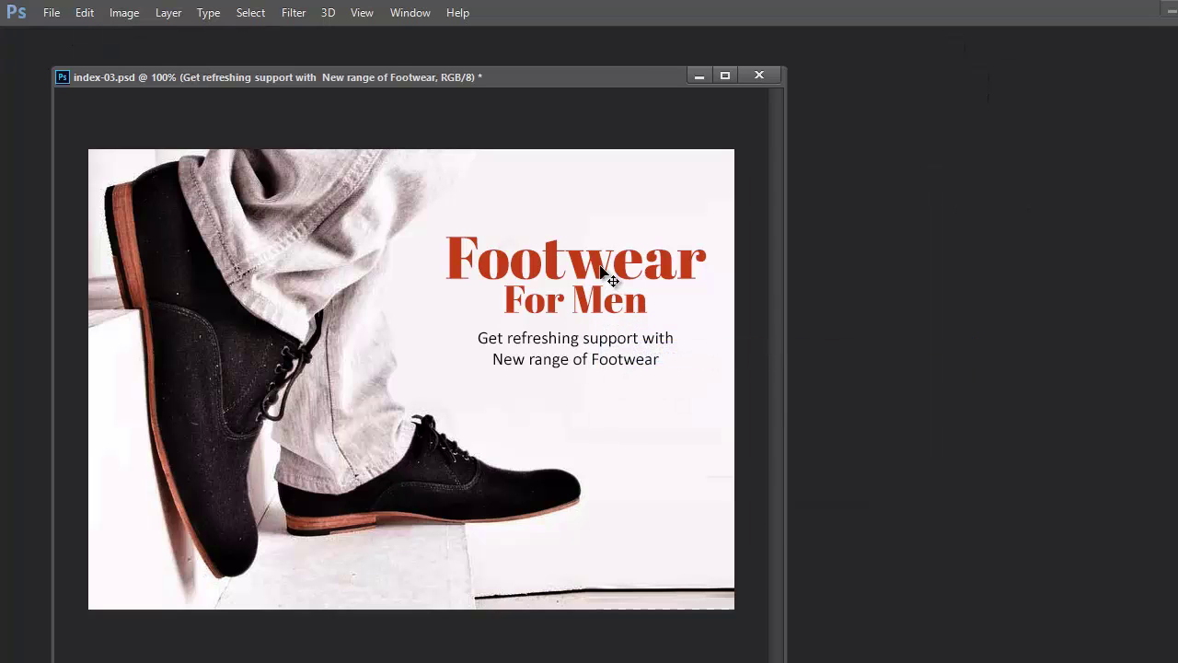
pyautogui.rightClick(607, 276)
pyautogui.click(611, 278)
pyautogui.rightClick(596, 344)
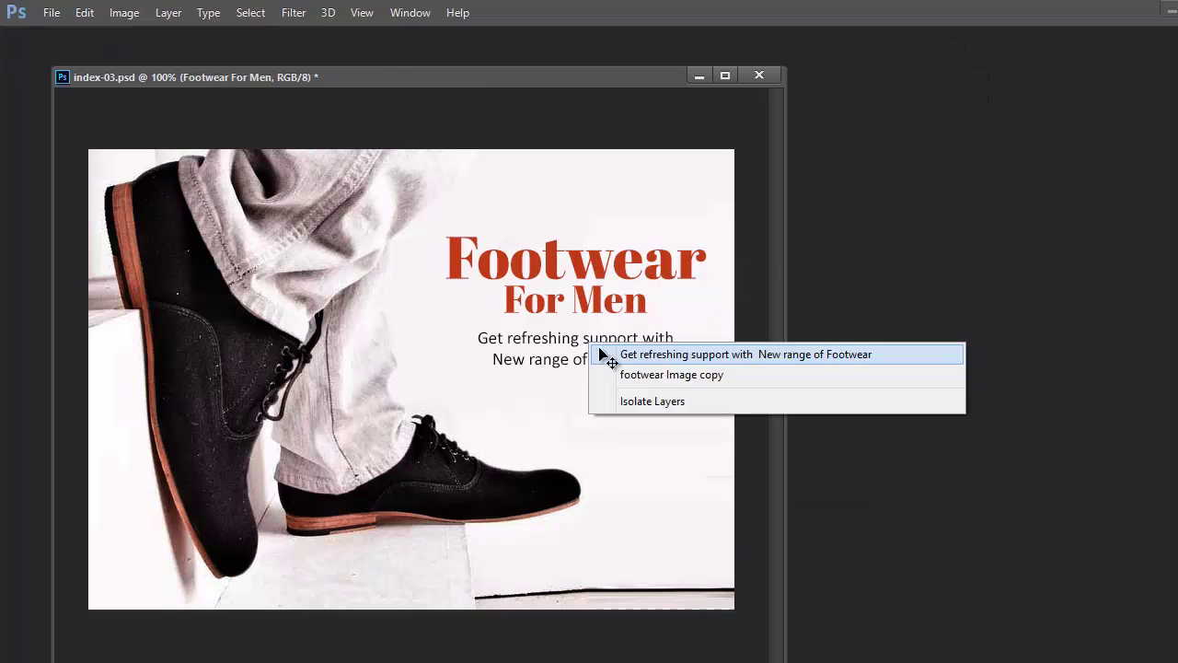
pyautogui.keyDown('shift'); pyautogui.click(609, 352); pyautogui.keyUp('shift')
pyautogui.moveTo(594, 352); pyautogui.dragTo(598, 337)
pyautogui.press('Tab')
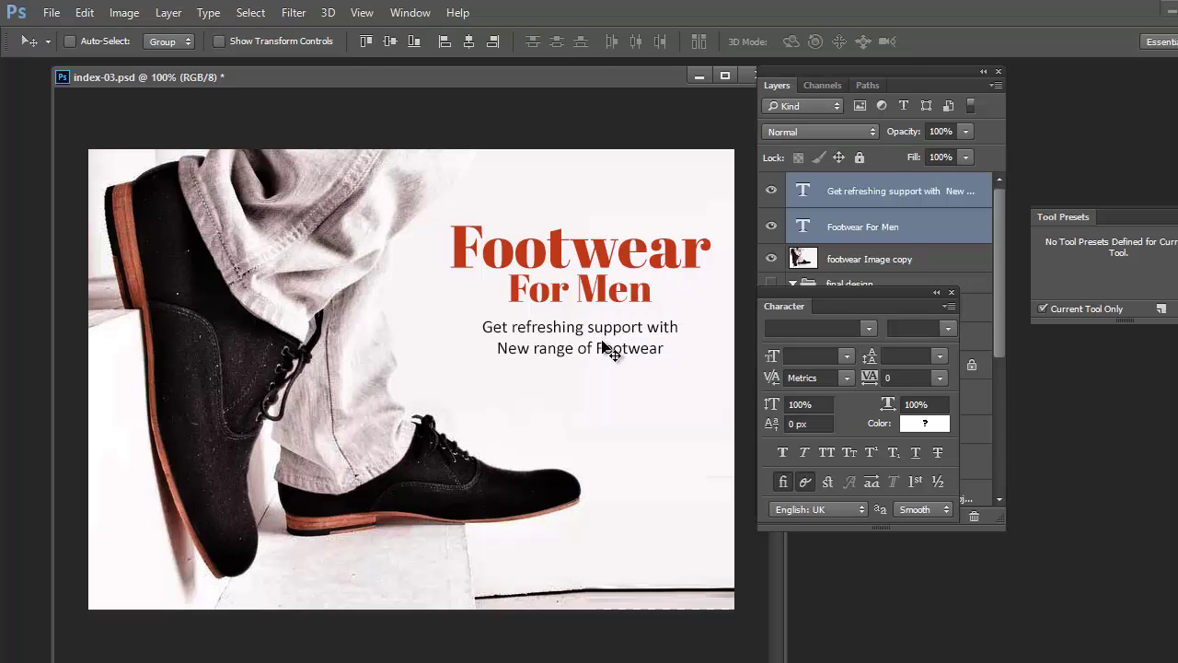
# Duplicate the support text layer and place the copy directly below the original.
pyautogui.rightClick(614, 339)
pyautogui.click(656, 345)
pyautogui.moveTo(615, 341); pyautogui.dragTo(617, 393)
# Replace the duplicated text's content with "upto 50% OFF".
pyautogui.press('t')
pyautogui.click(608, 388)
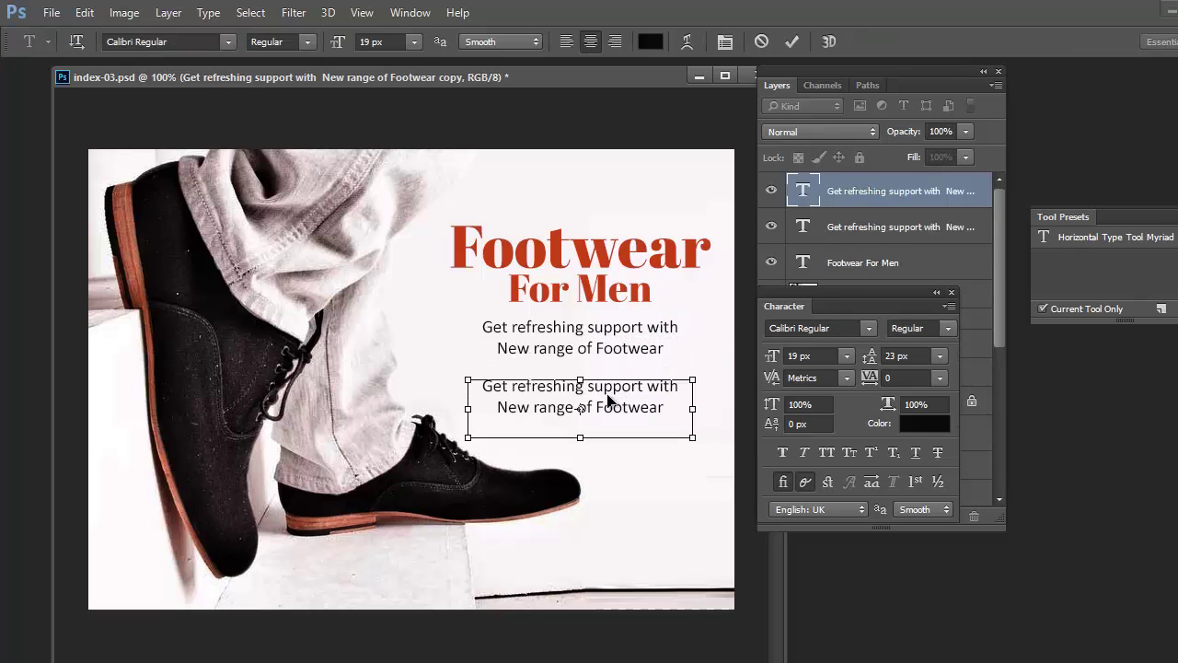
pyautogui.hotkey('ctrl', 'a')
pyautogui.write('up')
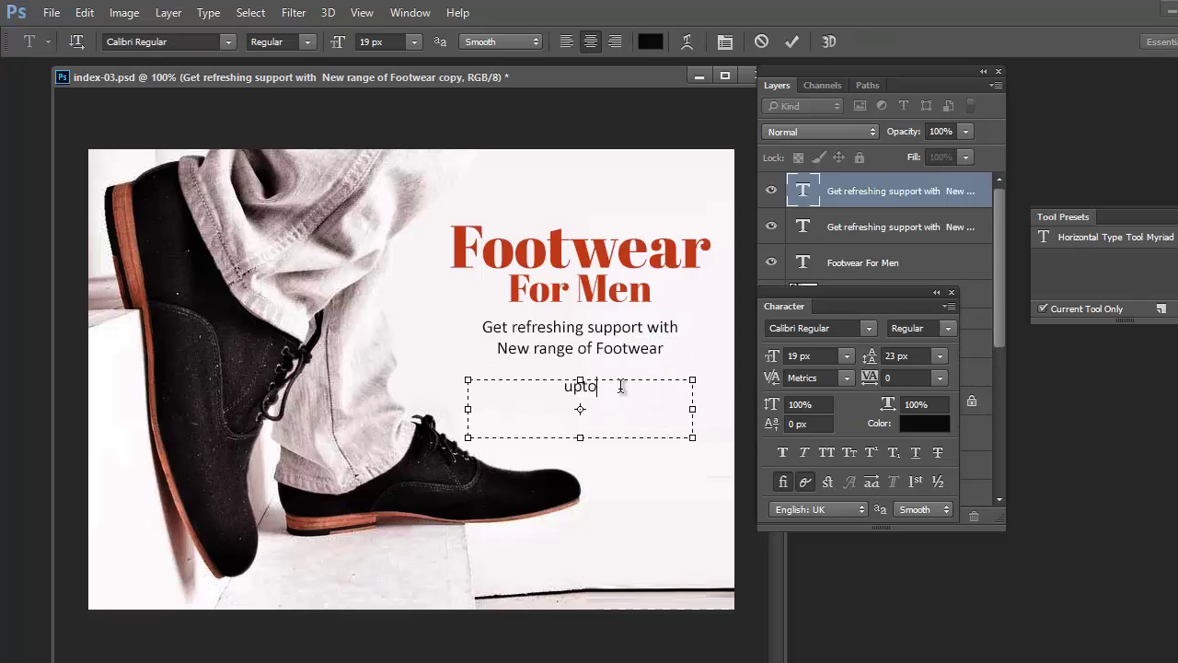
pyautogui.write('to 50% Off')
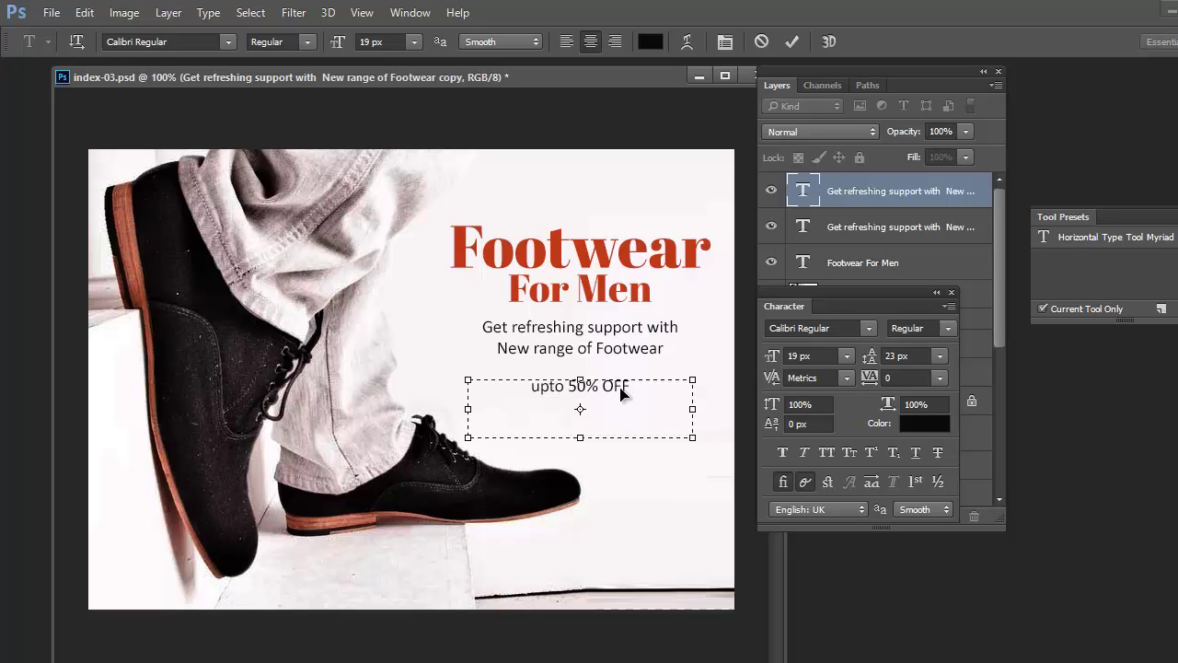
# Format the "upto 50% OFF" text as all caps in Calibri Bold and shorten its text box to fit.
pyautogui.hotkey('ctrl', 'a')
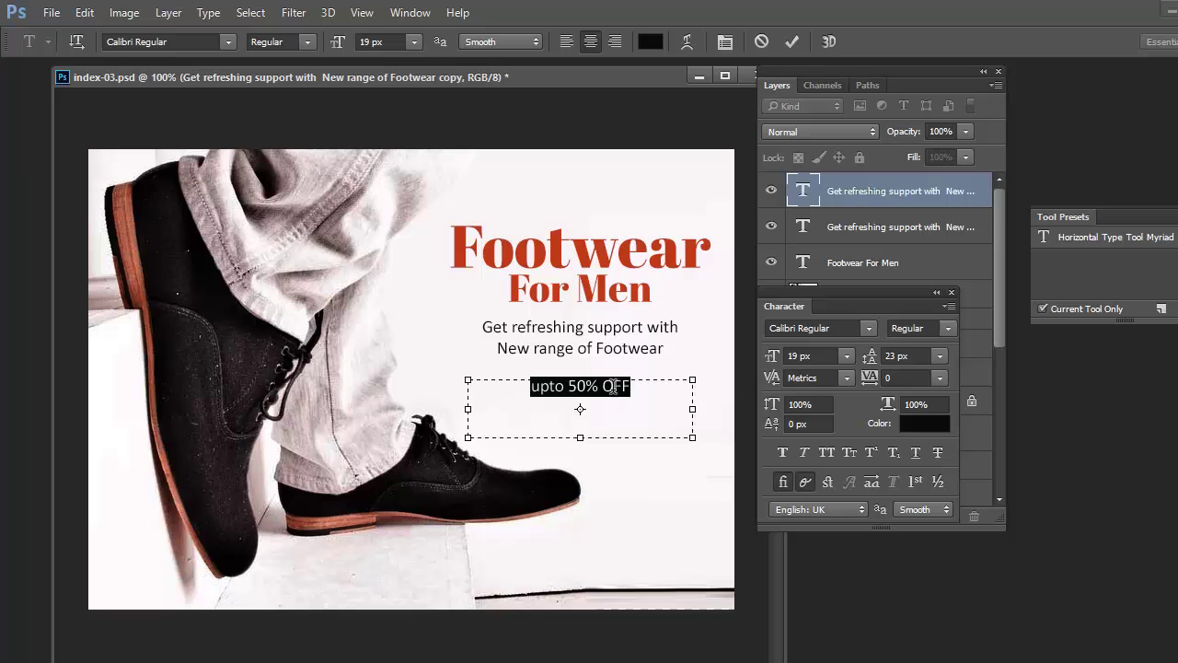
pyautogui.click(826, 452)
pyautogui.click(948, 329)
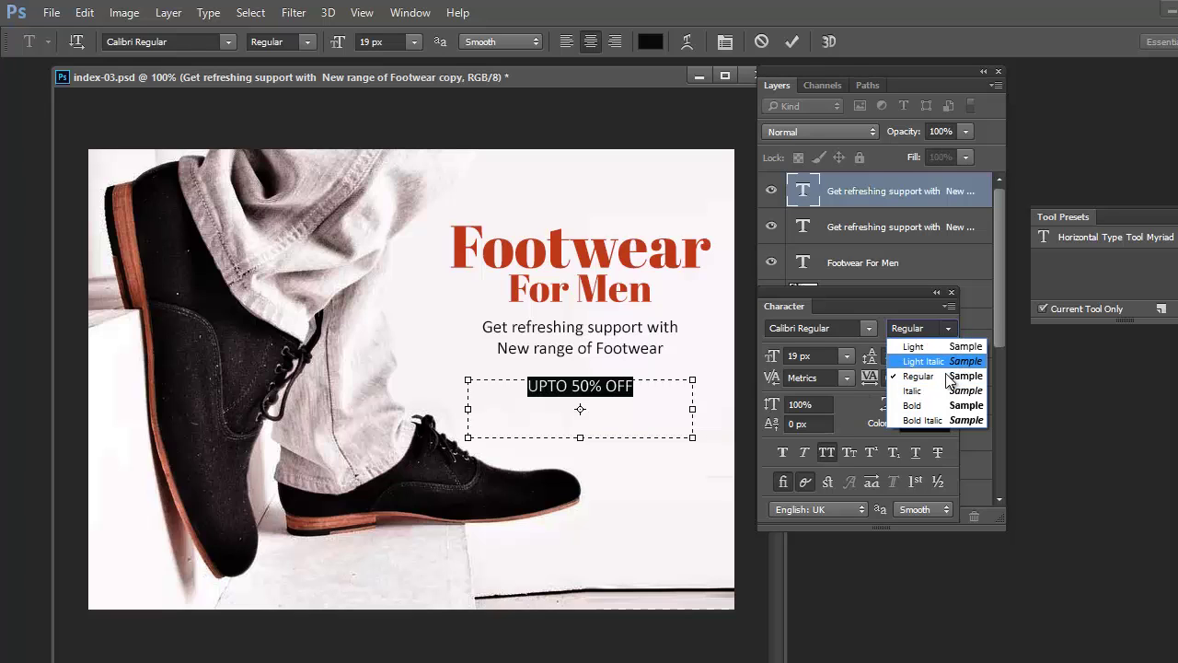
pyautogui.click(923, 407)
pyautogui.moveTo(695, 438); pyautogui.dragTo(699, 407)
pyautogui.hotkey('ctrl', 'Return')
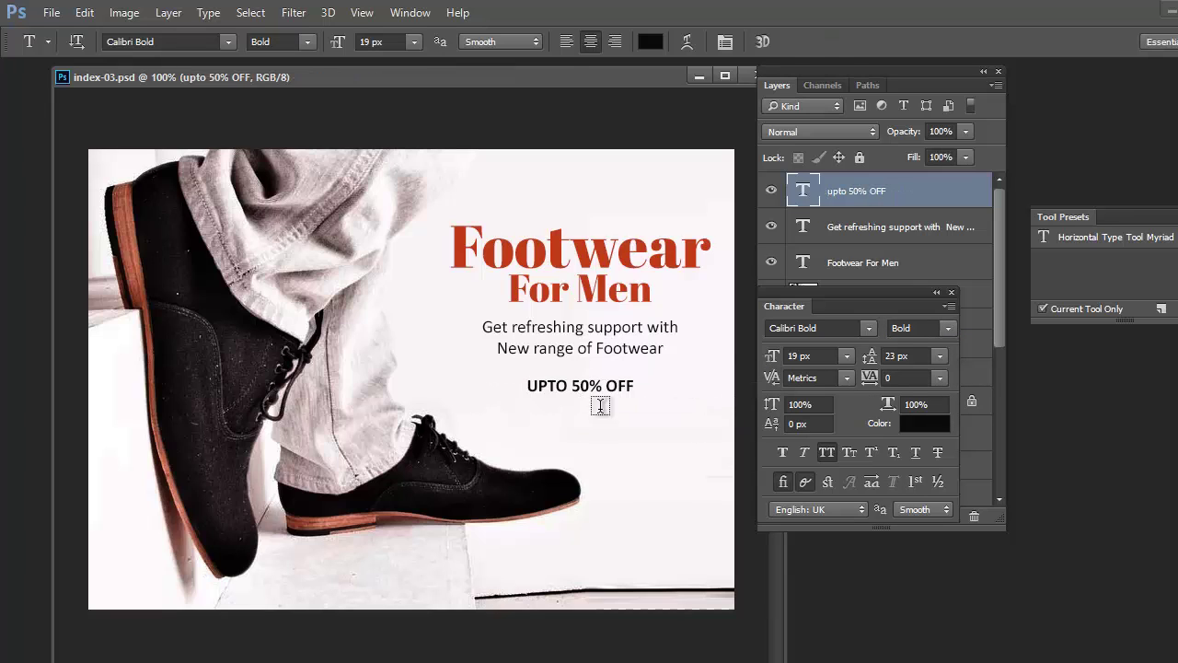
# Move the discount offer text further down, away from the support text.
pyautogui.press('v')
pyautogui.moveTo(594, 393)
pyautogui.mouseDown()
pyautogui.moveTo(594, 384)
pyautogui.moveTo(596, 396)
pyautogui.mouseUp()
pyautogui.rightClick(607, 358)
pyautogui.click(615, 364)
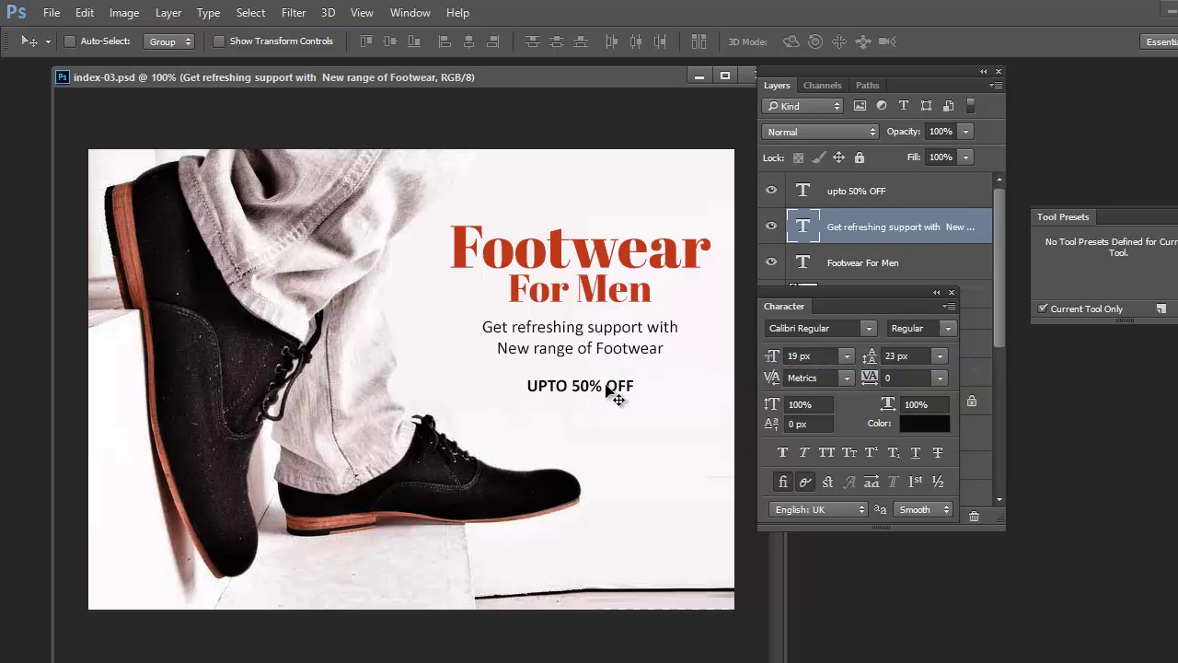
pyautogui.rightClick(612, 393)
pyautogui.click(613, 396)
pyautogui.moveTo(609, 395); pyautogui.dragTo(611, 412)
# Replace the support text with "Casual" copied from data.txt in Notepad, and widen its text box on both sides.
pyautogui.hotkey('alt', 'Tab')
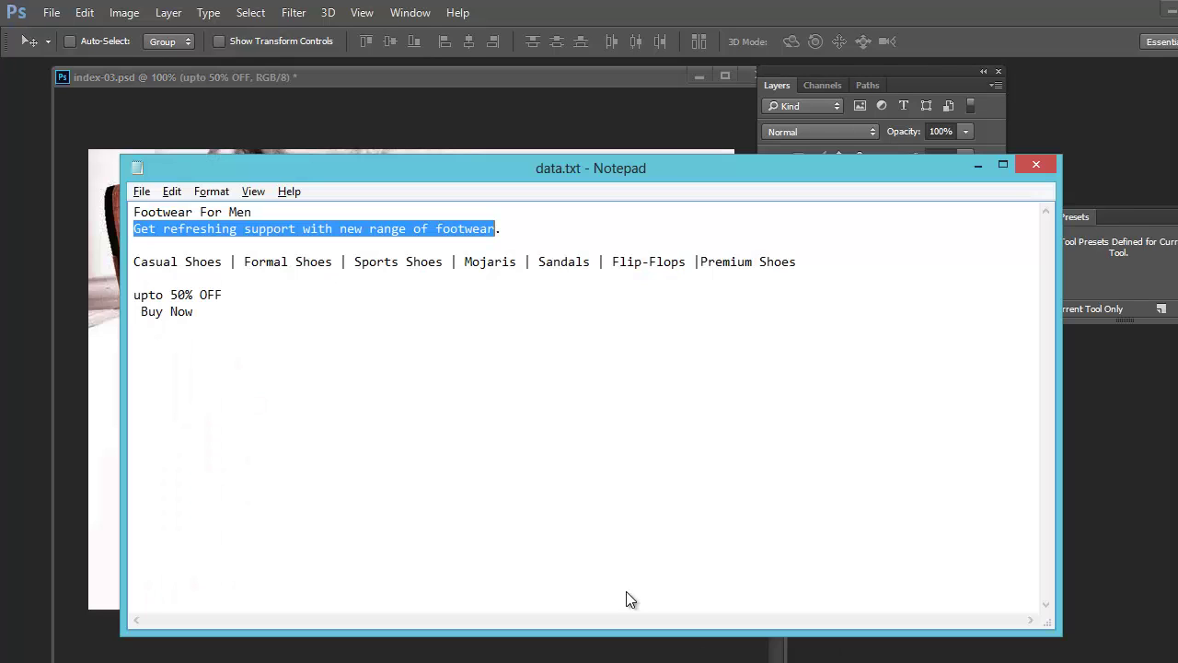
pyautogui.moveTo(797, 264); pyautogui.dragTo(117, 258)
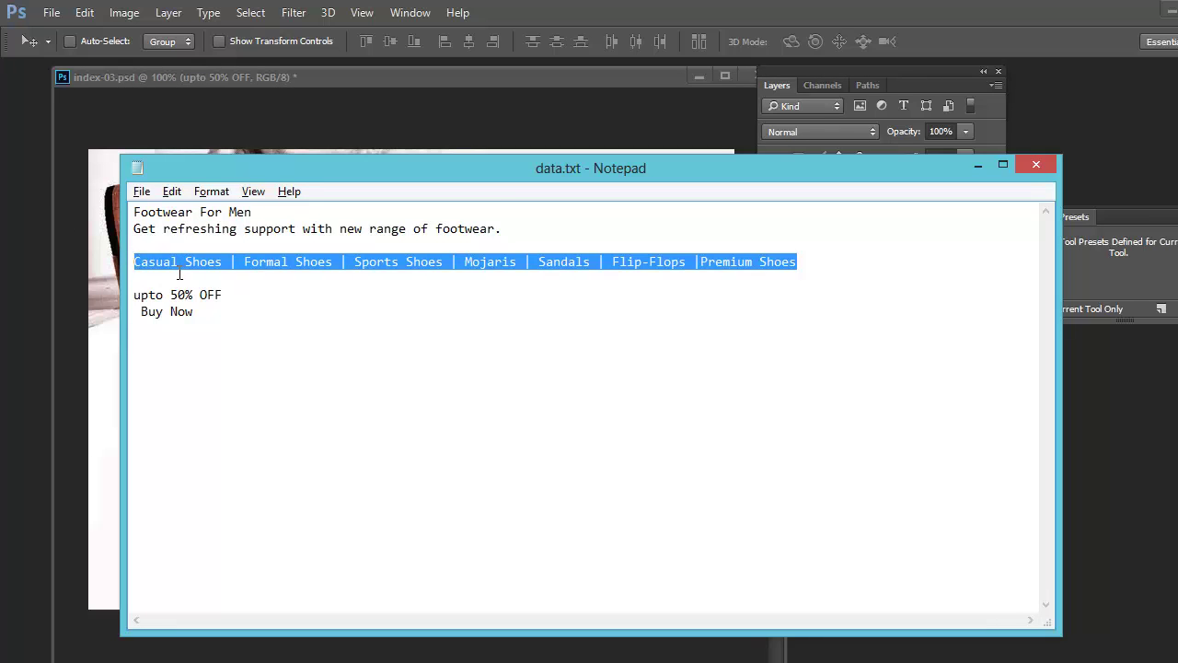
pyautogui.doubleClick(164, 265)
pyautogui.hotkey('ctrl', 'c')
pyautogui.hotkey('alt', 'Tab')
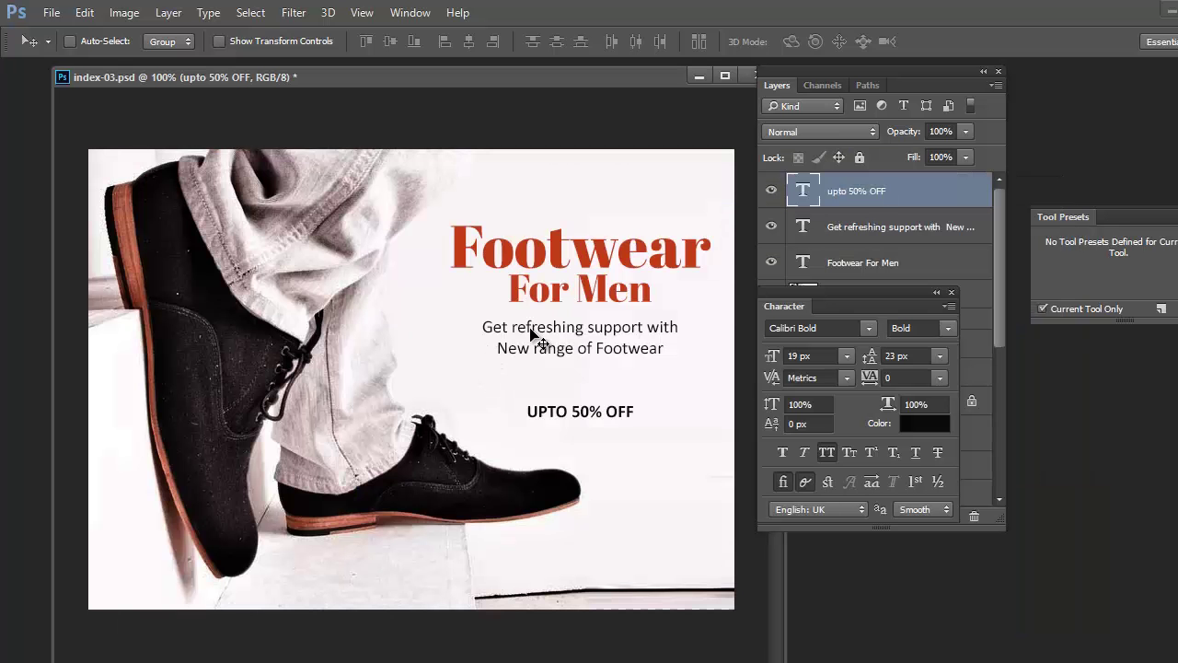
pyautogui.press('t')
pyautogui.click(549, 342)
pyautogui.hotkey('ctrl', 'a')
pyautogui.hotkey('ctrl', 'v')
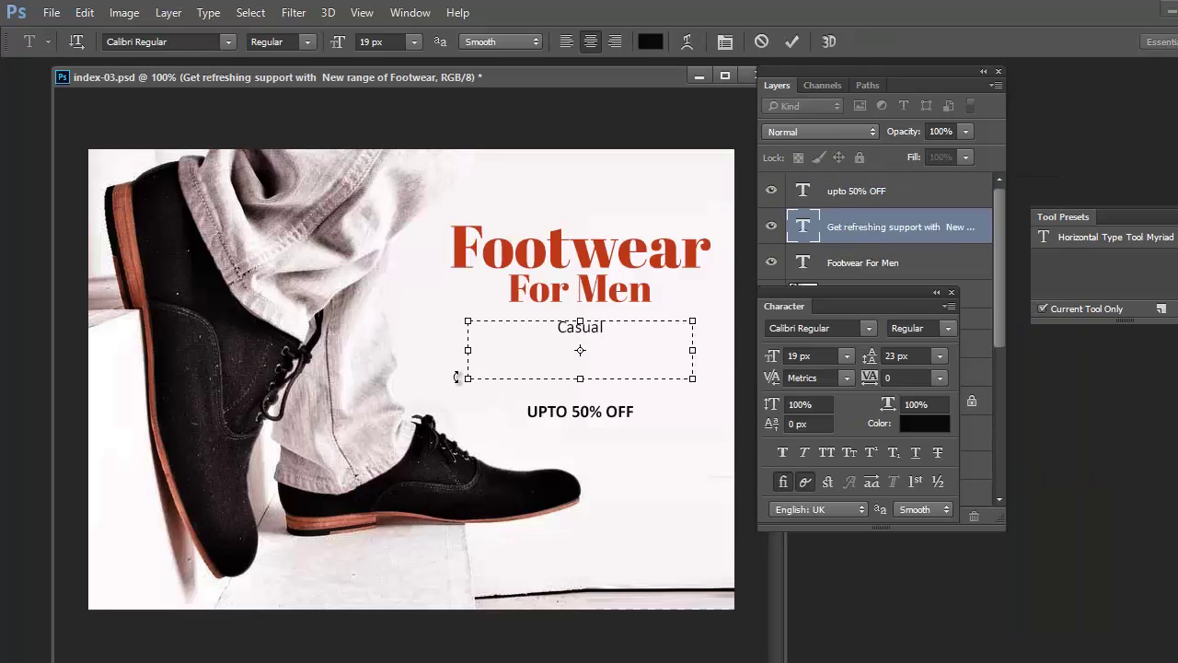
pyautogui.moveTo(463, 380); pyautogui.dragTo(436, 379)
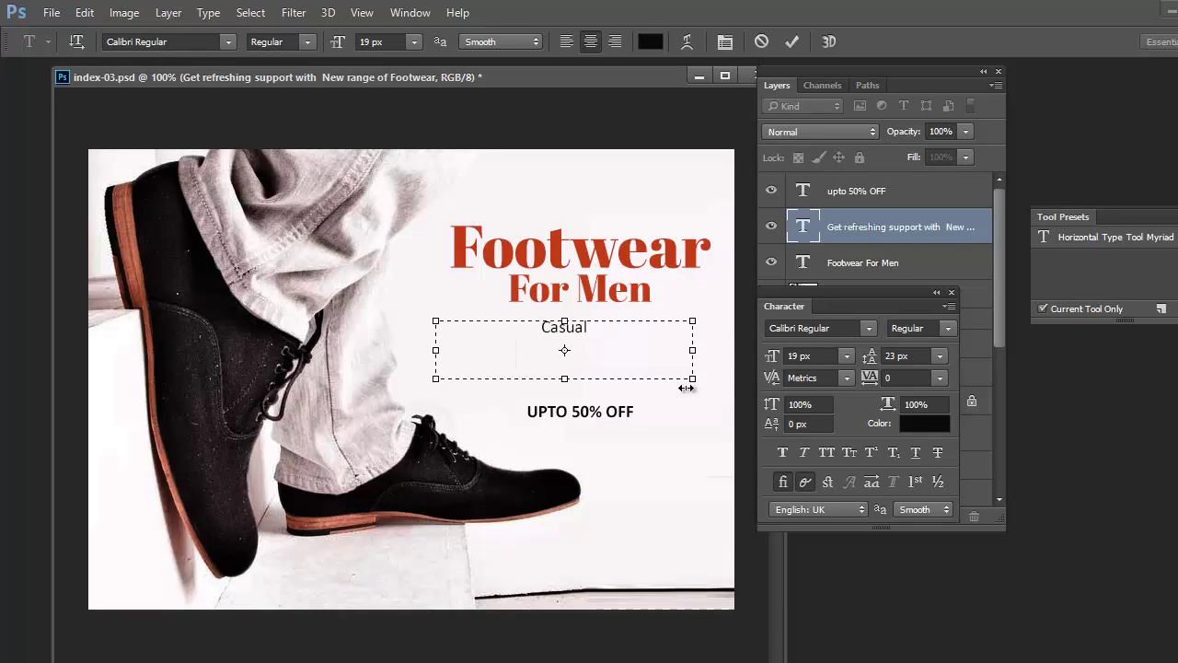
pyautogui.moveTo(699, 384); pyautogui.dragTo(709, 380)
# Append a "|" separator and "Formal", copied from data.txt, after "Casual" in the category text.
pyautogui.hotkey('alt', 'Tab')
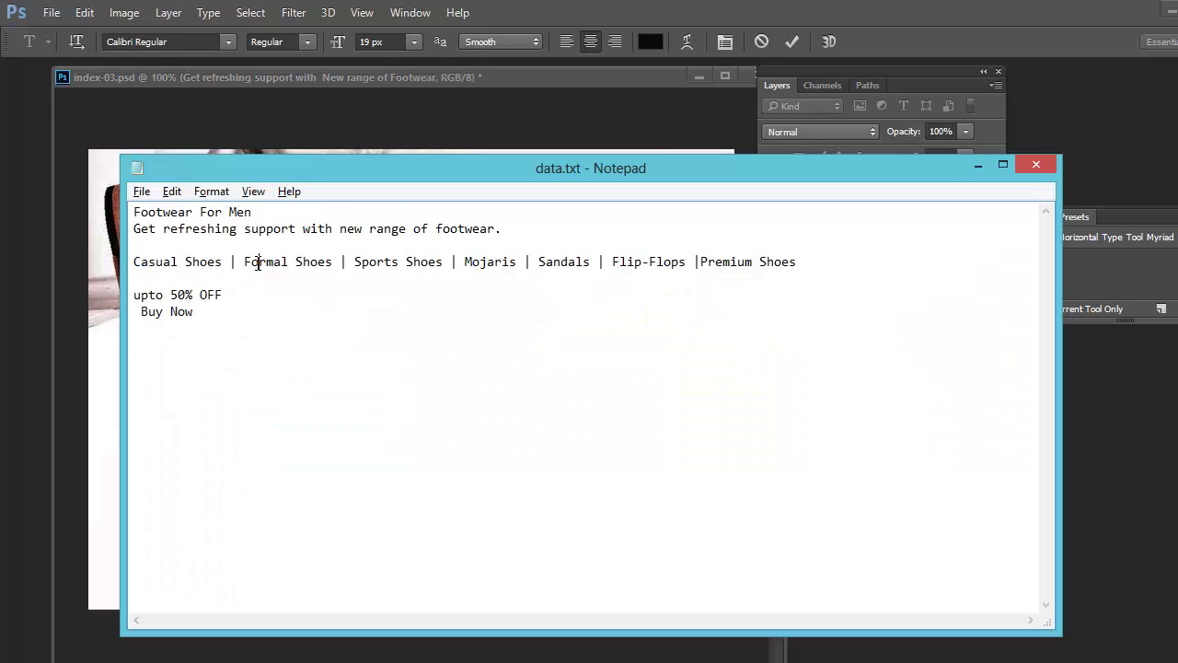
pyautogui.doubleClick(255, 263)
pyautogui.hotkey('ctrl', 'c')
pyautogui.hotkey('alt', 'Tab')
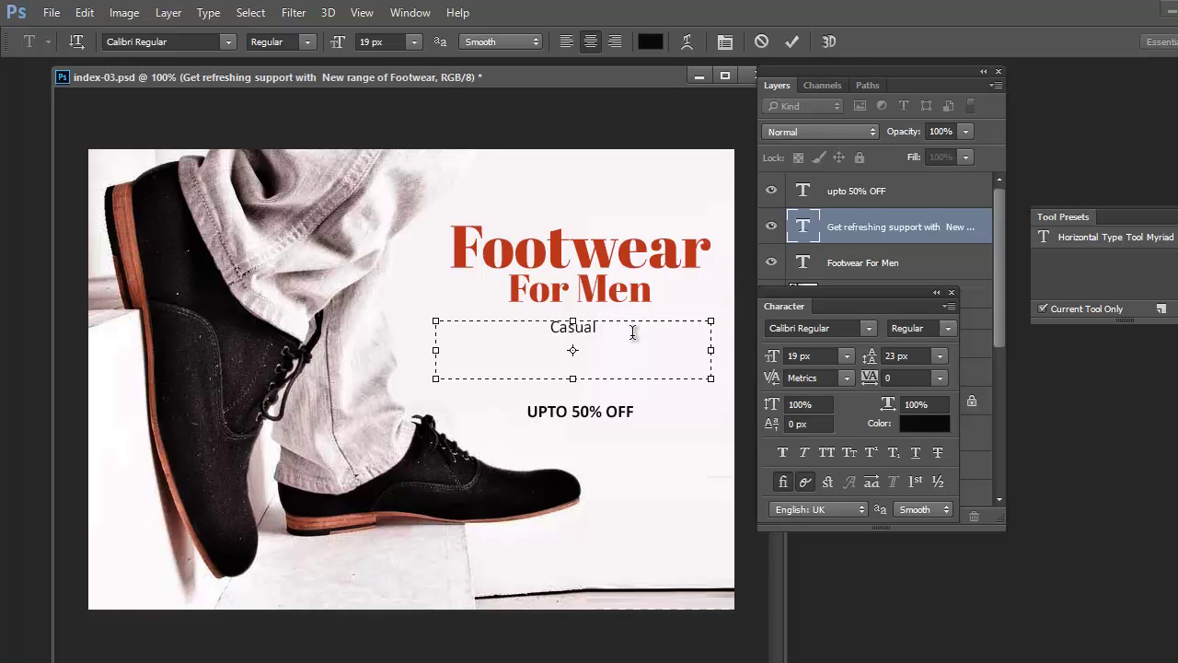
pyautogui.write('|')
pyautogui.hotkey('ctrl', 'v')
# Append a "|" separator and "Sports", copied from data.txt, after "Formal".
pyautogui.hotkey('alt', 'Tab')
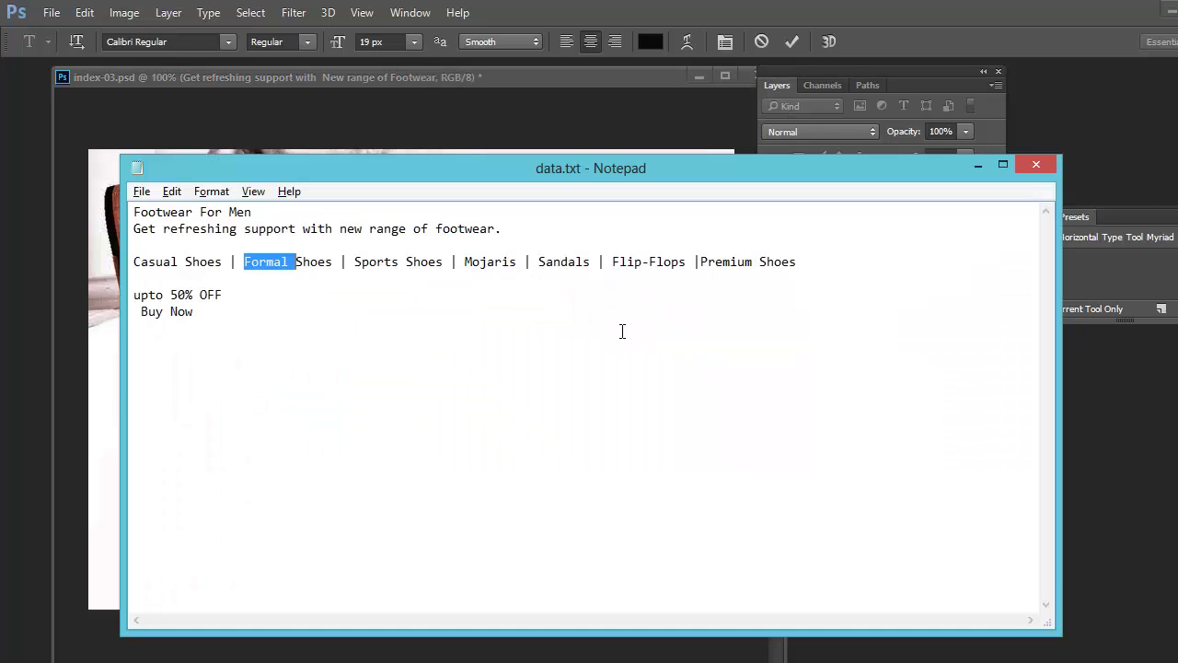
pyautogui.doubleClick(376, 263)
pyautogui.hotkey('ctrl', 'c')
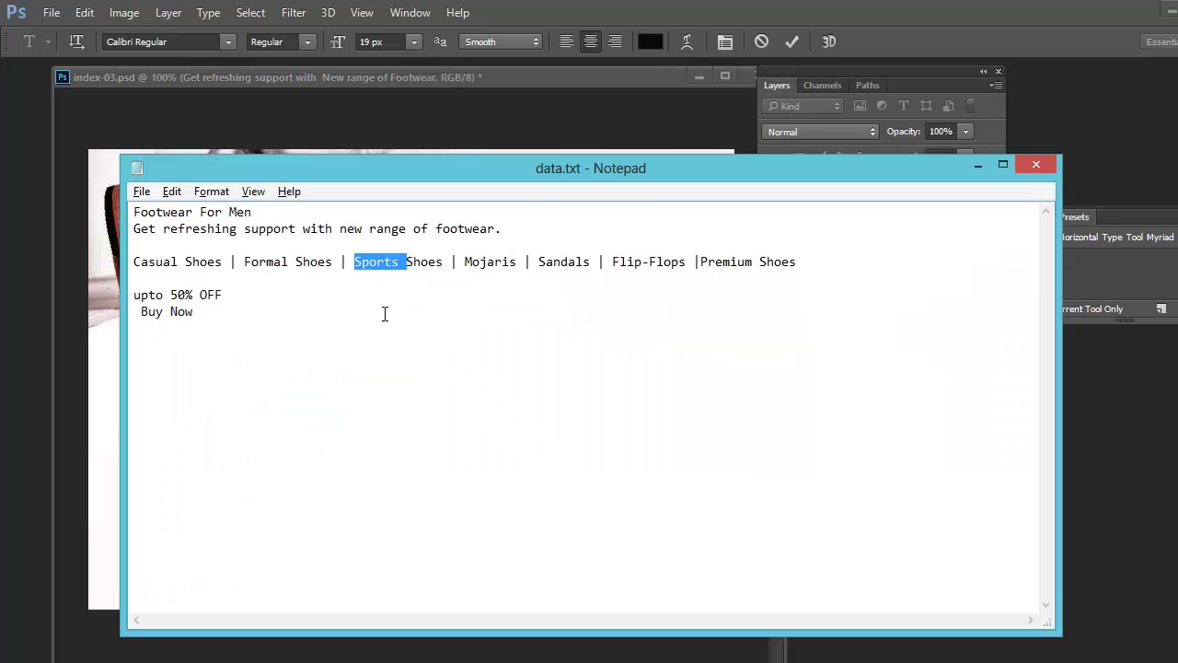
pyautogui.hotkey('alt', 'Tab')
pyautogui.write('|')
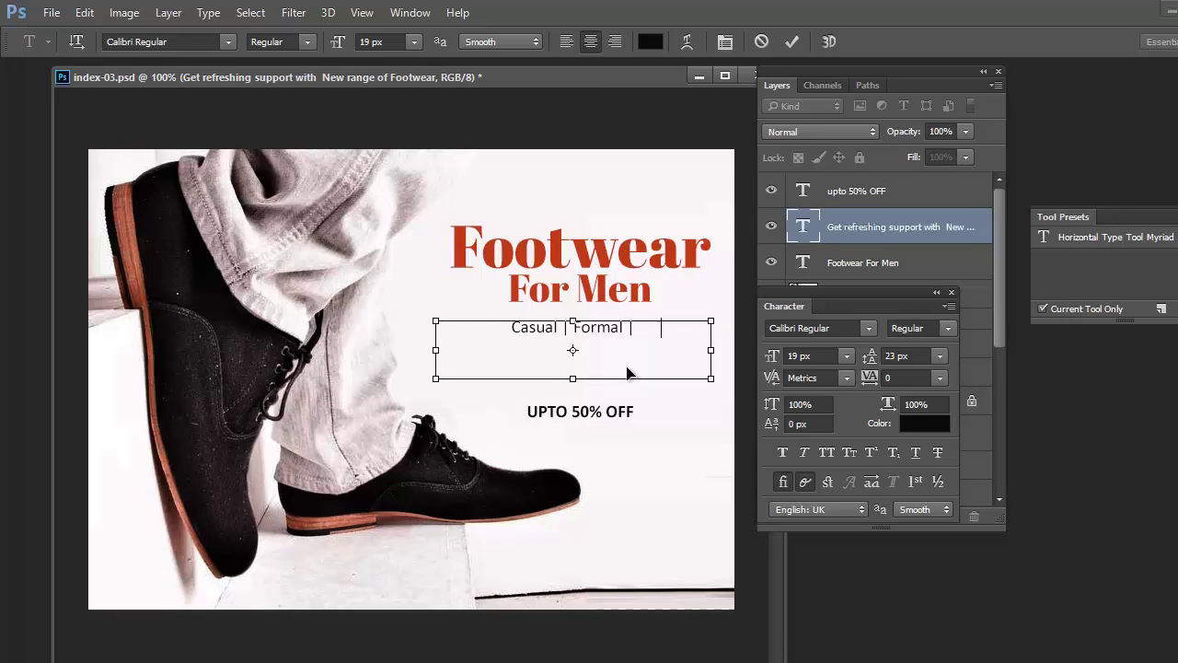
pyautogui.hotkey('ctrl', 'v')
# Append a "|" separator and "Mojaris", copied from data.txt, after "Sports".
pyautogui.hotkey('alt', 'Tab')
pyautogui.doubleClick(482, 263)
pyautogui.hotkey('ctrl', 'c')
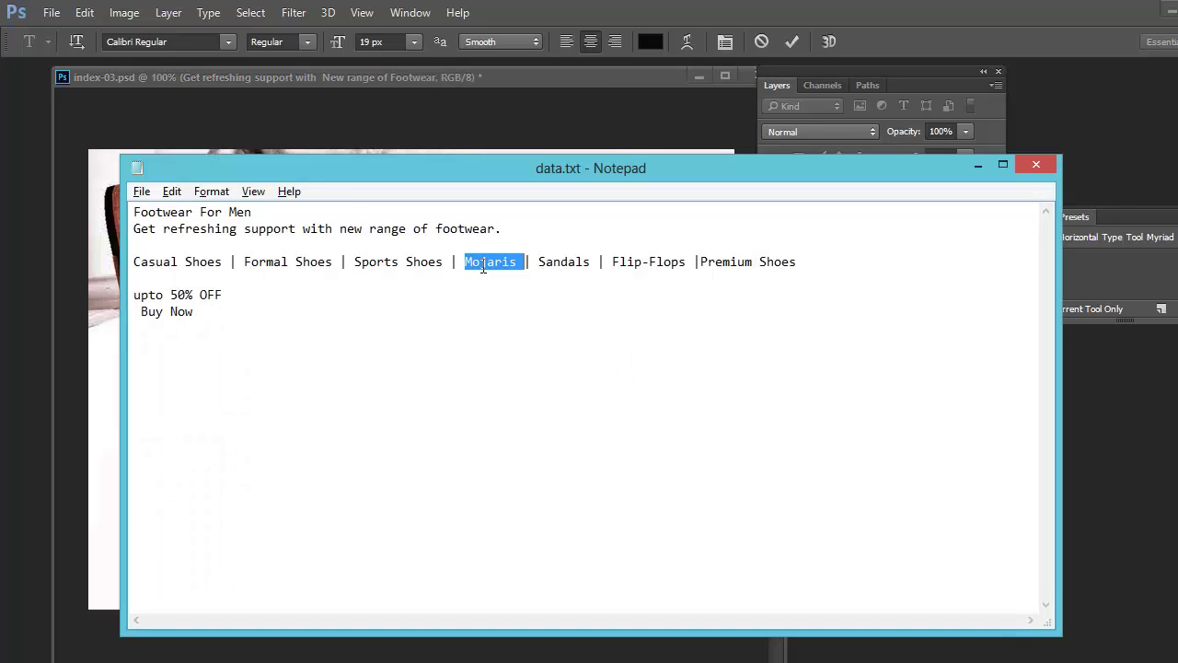
pyautogui.hotkey('alt', 'Tab')
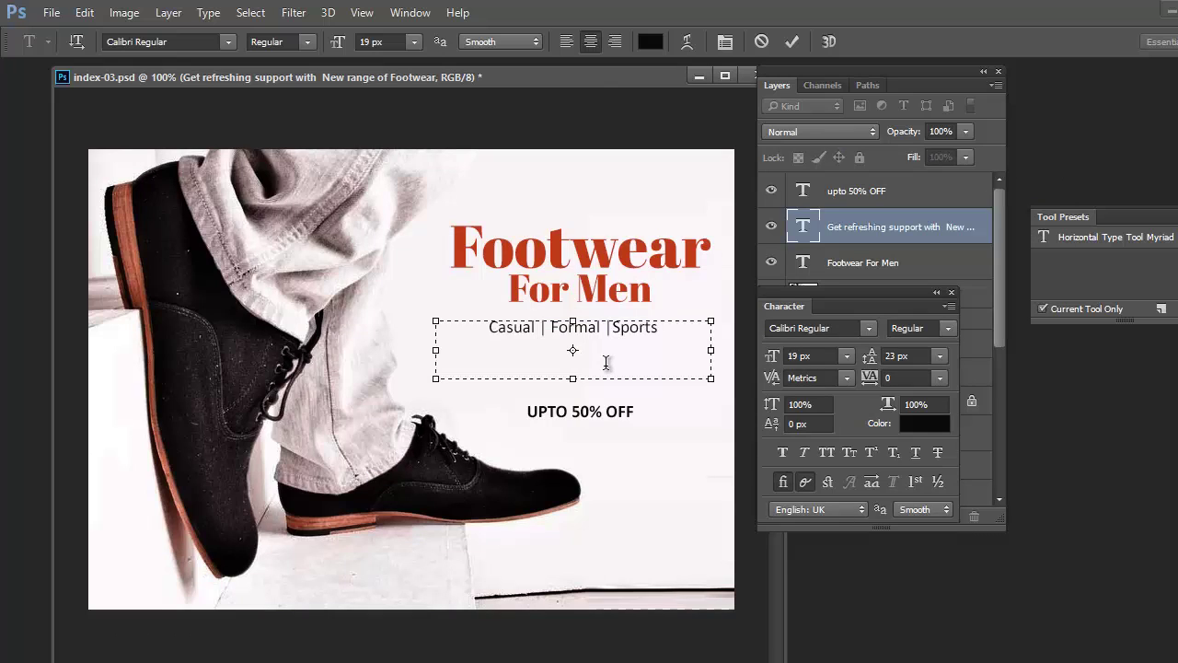
pyautogui.write('|')
pyautogui.hotkey('ctrl', 'v')
# Add "Sandals", copied from data.txt, as the start of the category text's second line.
pyautogui.hotkey('alt', 'Tab')
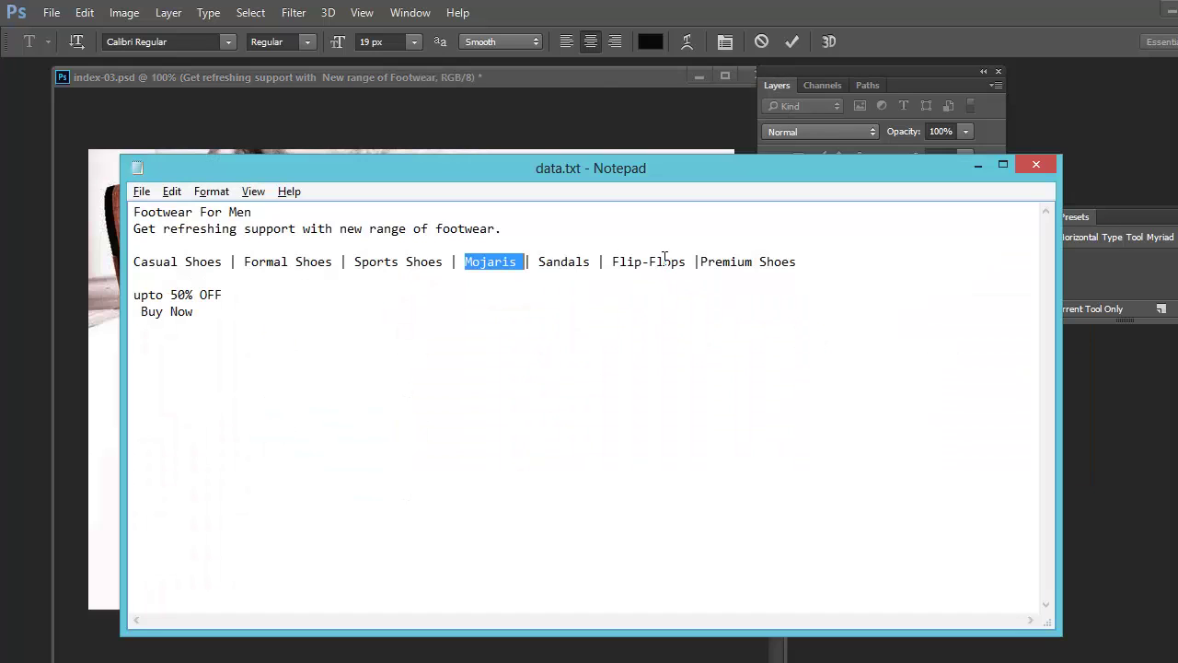
pyautogui.doubleClick(559, 262)
pyautogui.hotkey('ctrl', 'c')
pyautogui.hotkey('alt', 'Tab')
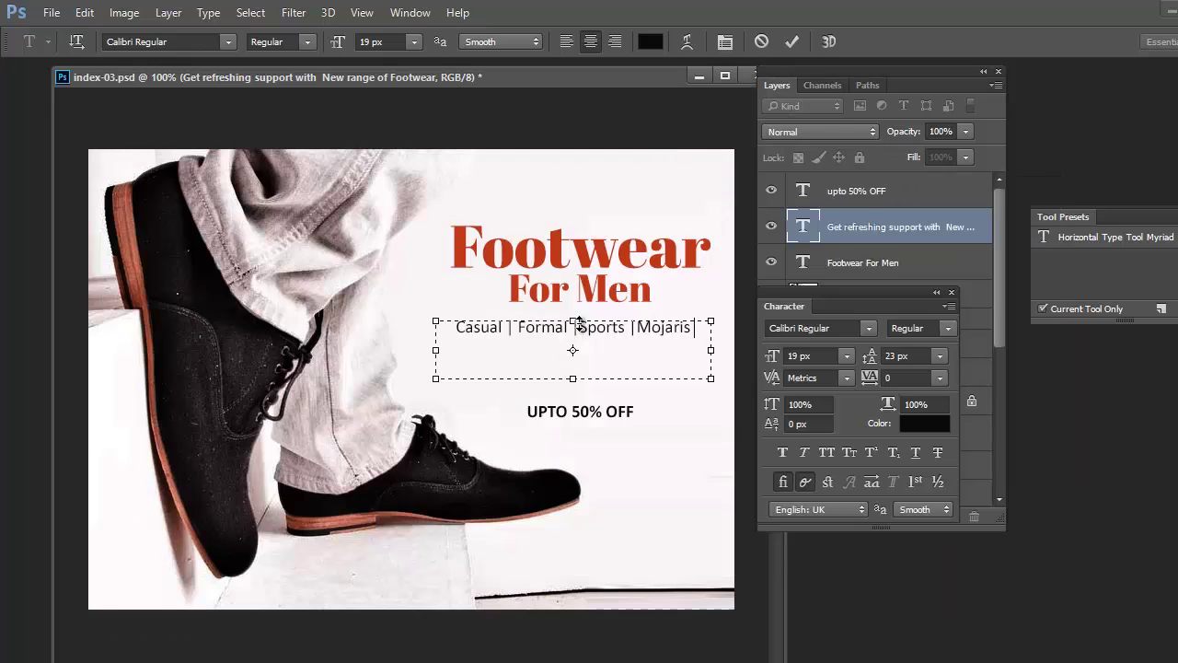
pyautogui.hotkey('ctrl', 'v')
# Append a "|" separator and "Flip-Flops", copied from data.txt, after "Sandals".
pyautogui.hotkey('alt', 'Tab')
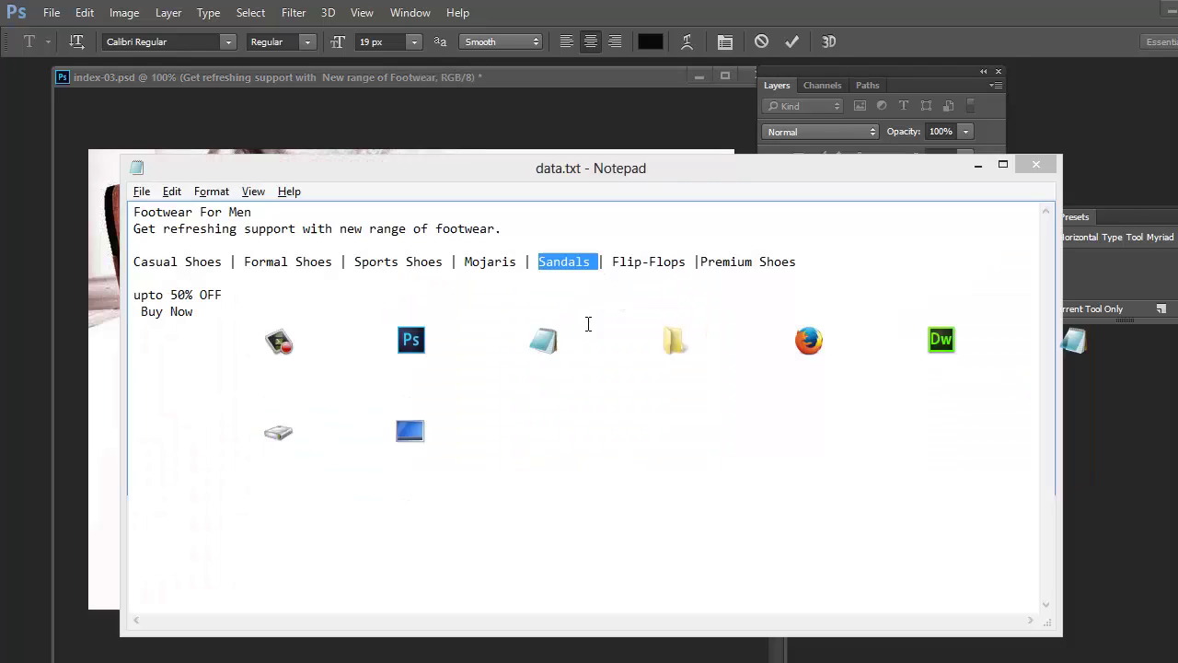
pyautogui.doubleClick(644, 262)
pyautogui.moveTo(681, 264); pyautogui.dragTo(613, 263)
pyautogui.hotkey('ctrl', 'c')
pyautogui.hotkey('alt', 'Tab')
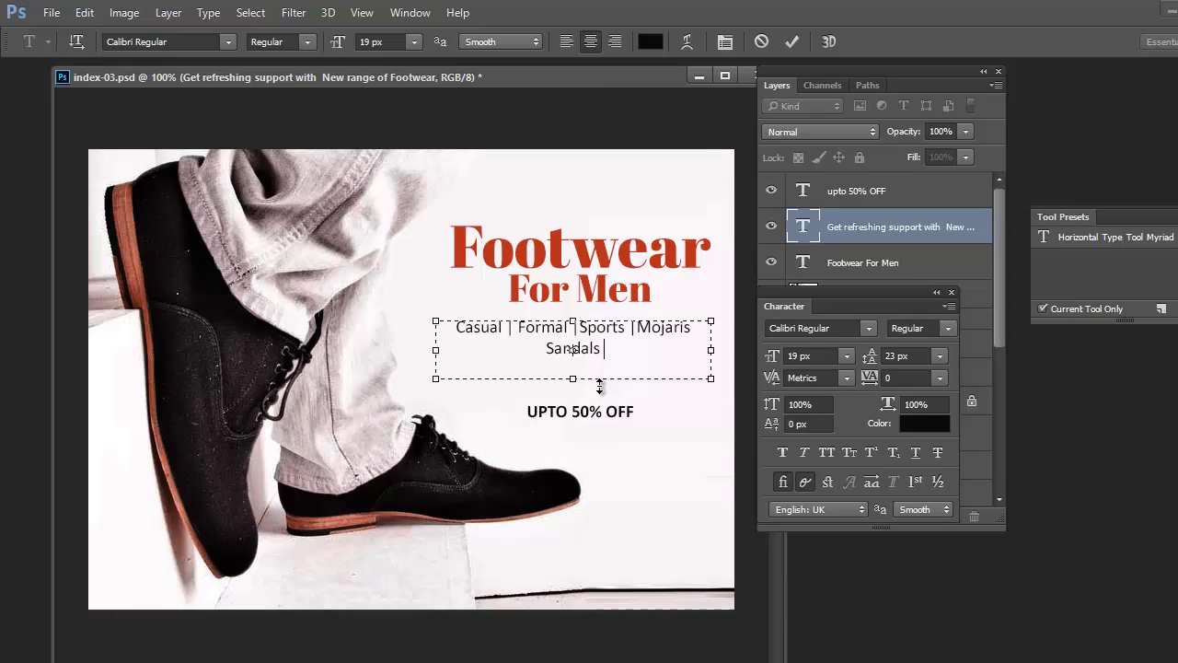
pyautogui.write('|')
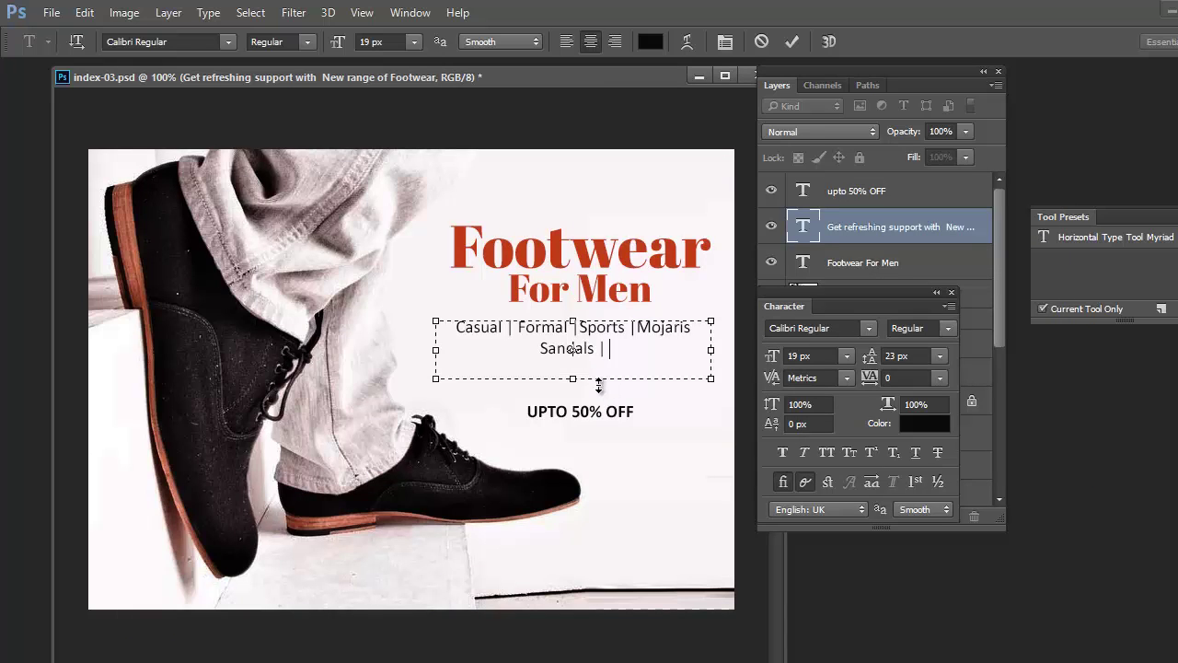
pyautogui.hotkey('ctrl', 'v')
# Append a "|" separator and "Premium", copied from data.txt, after "Flip-Flops" and finish editing the category text.
pyautogui.hotkey('alt', 'Tab')
pyautogui.doubleClick(719, 262)
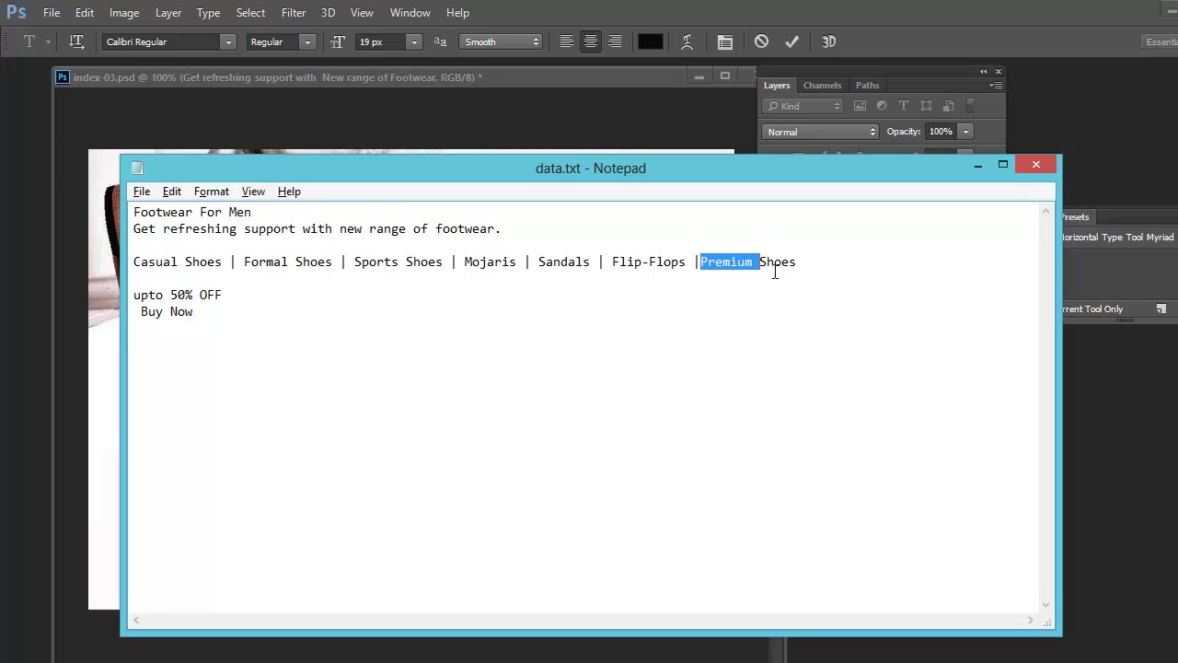
pyautogui.hotkey('alt', 'Tab')
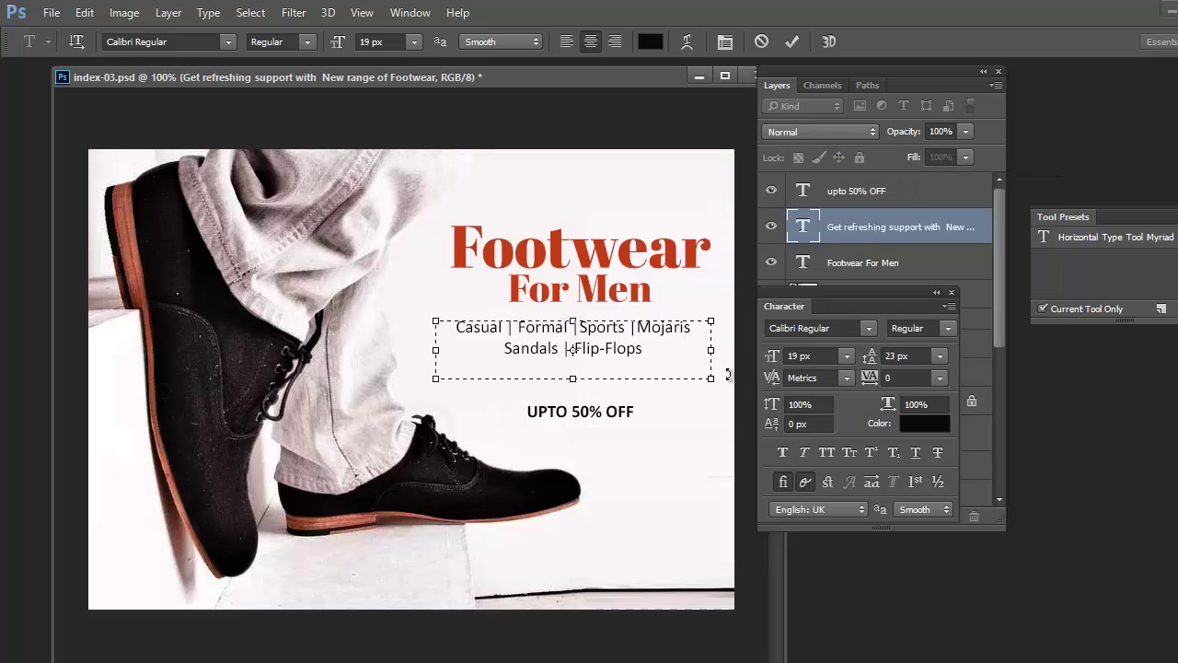
pyautogui.write('|')
pyautogui.hotkey('ctrl', 'v')
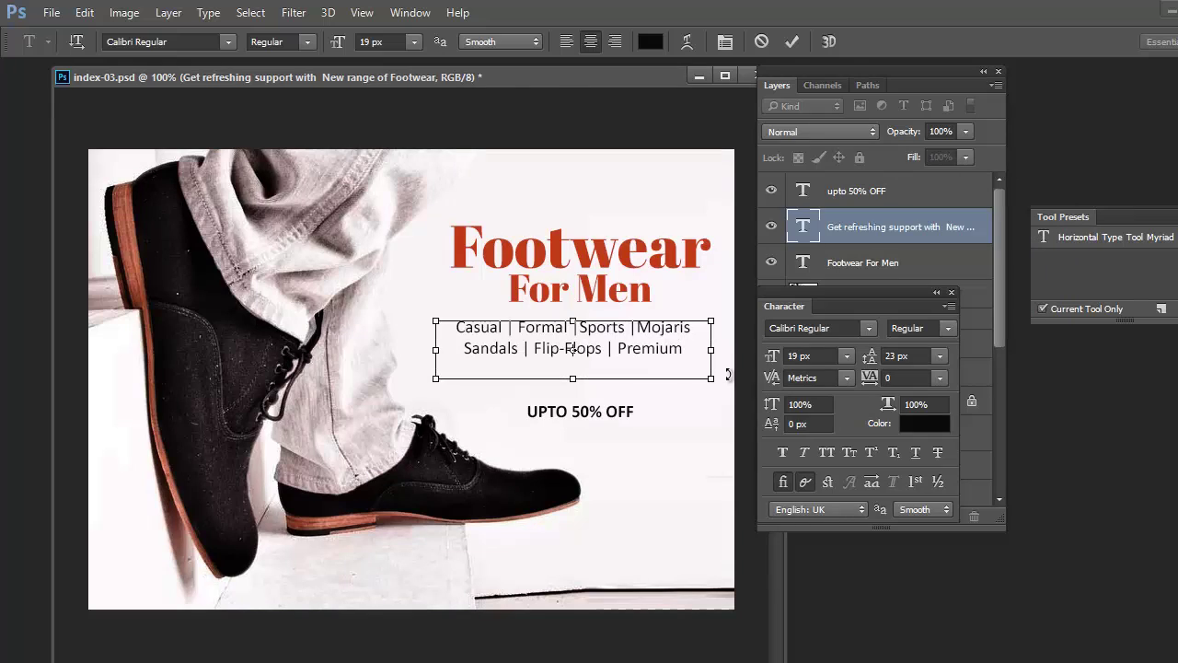
pyautogui.hotkey('ctrl', 'Return')
# Nudge the category text slightly right under the heading and set its layer opacity to 84%.
pyautogui.press('v')
pyautogui.moveTo(621, 326); pyautogui.dragTo(625, 335)
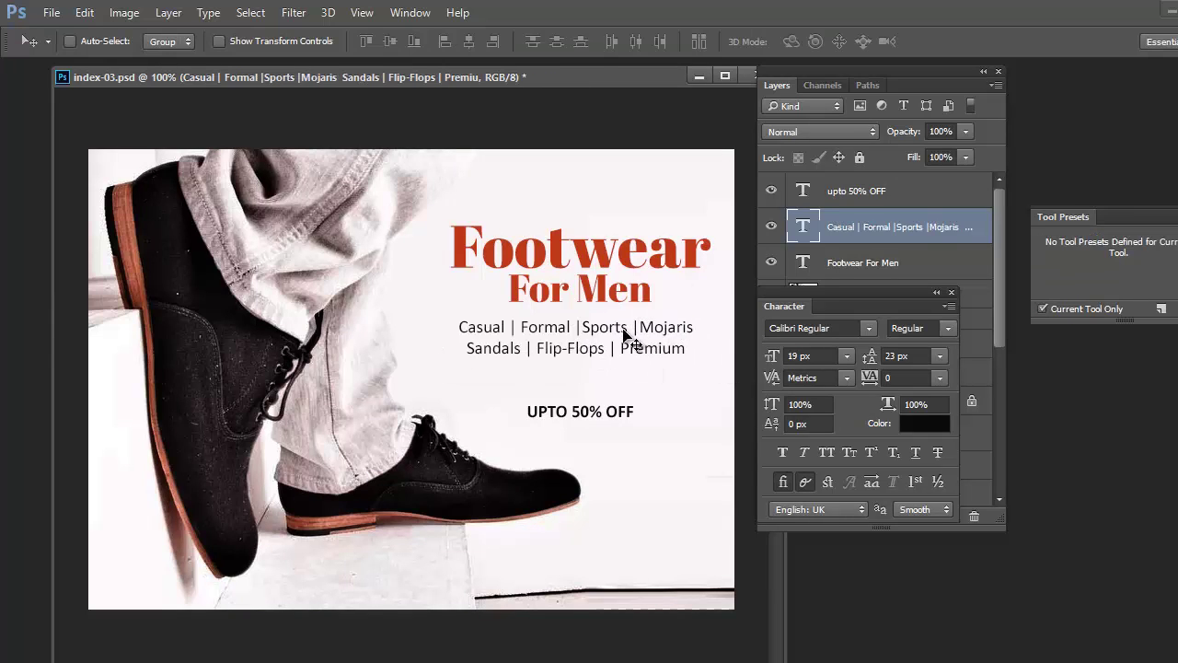
pyautogui.click(966, 132)
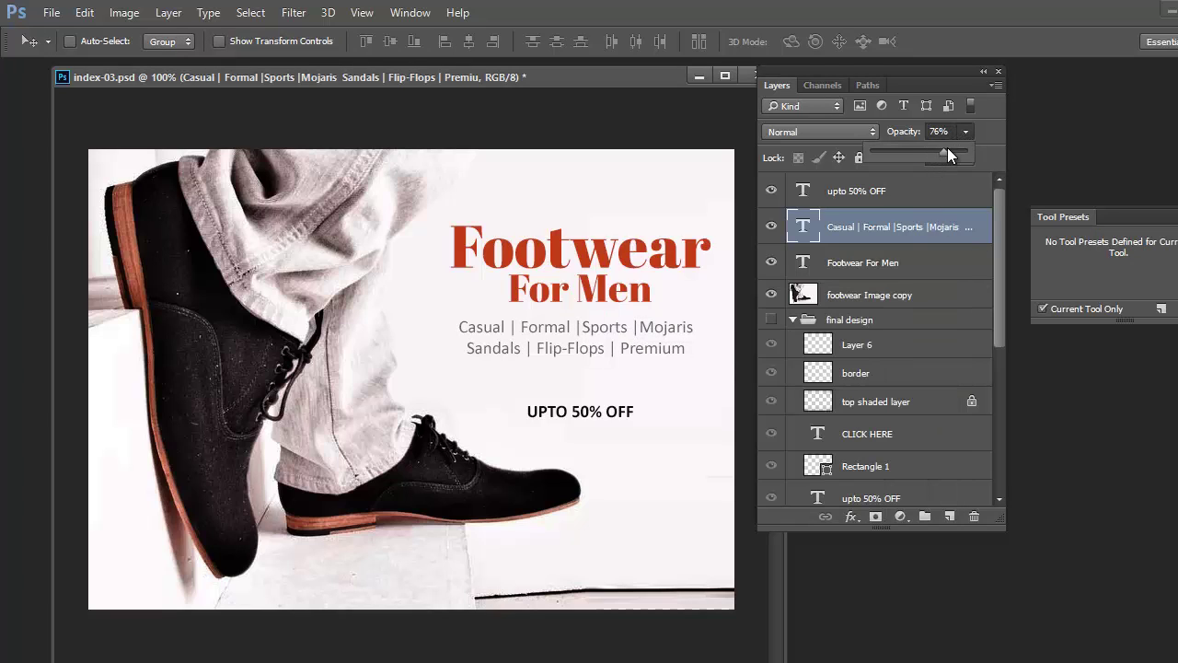
# Move the discount offer text up, closer to the category text.
pyautogui.rightClick(607, 421)
pyautogui.click(620, 424)
pyautogui.moveTo(611, 416); pyautogui.dragTo(610, 396)
# Move the category text slightly down so the gaps to the heading and the discount offer are balanced.
pyautogui.rightClick(599, 335)
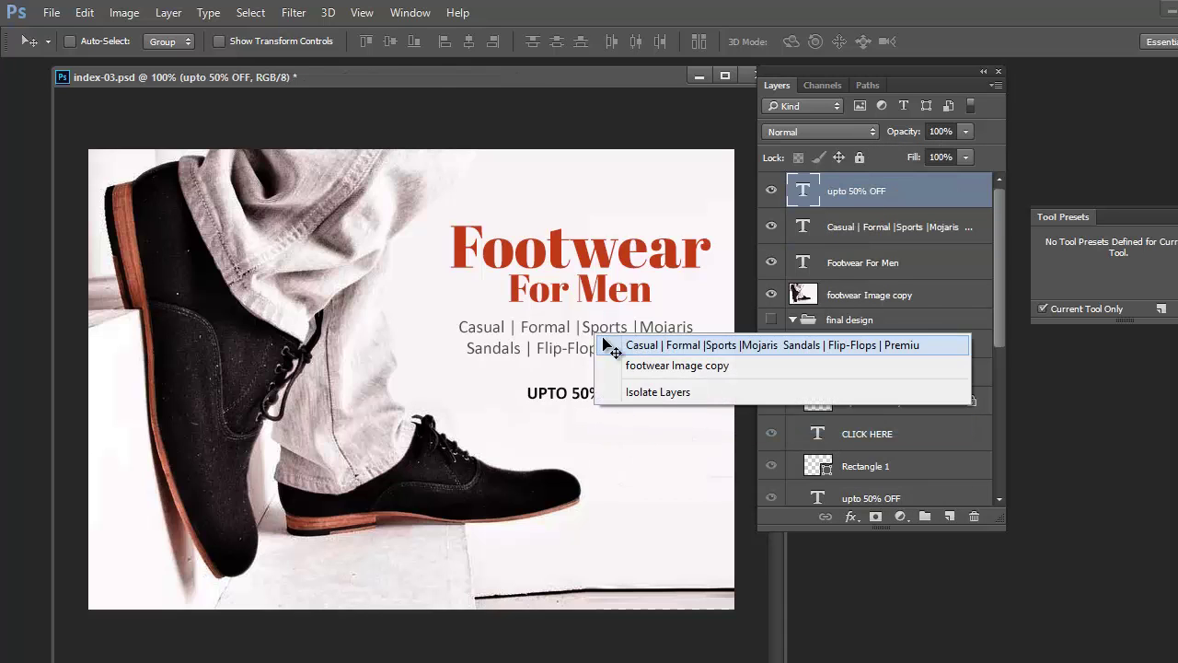
pyautogui.click(610, 339)
pyautogui.moveTo(602, 355); pyautogui.dragTo(595, 363)
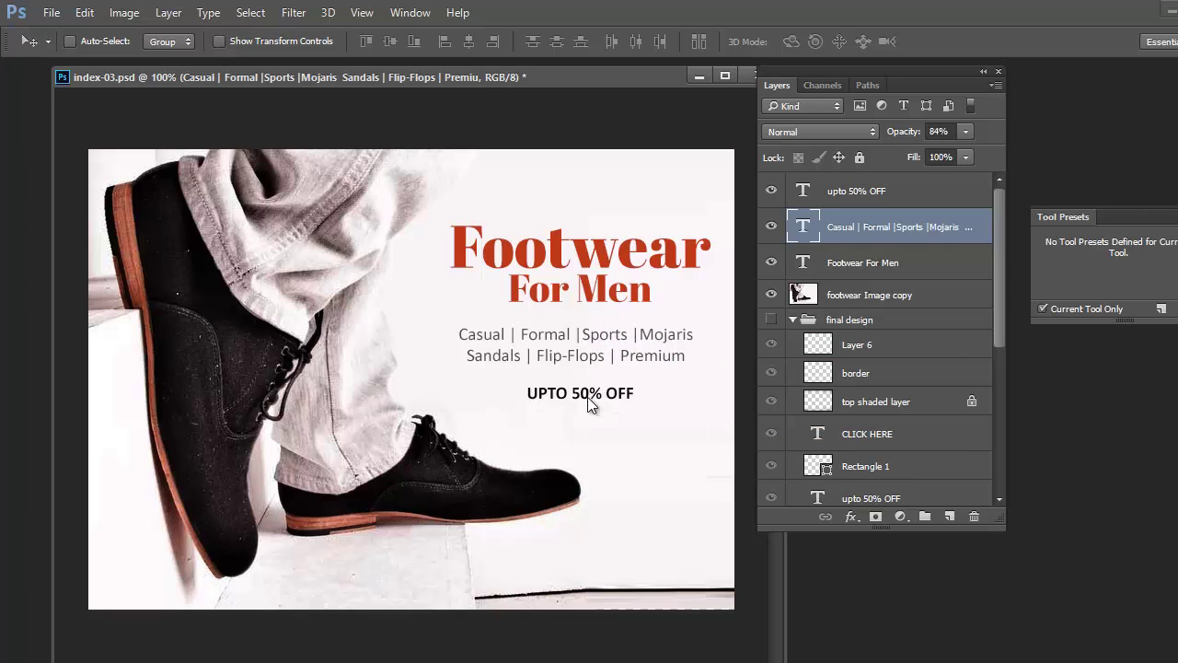
pyautogui.rightClick(590, 401)
pyautogui.click(608, 411)
pyautogui.moveTo(600, 407); pyautogui.dragTo(594, 408)
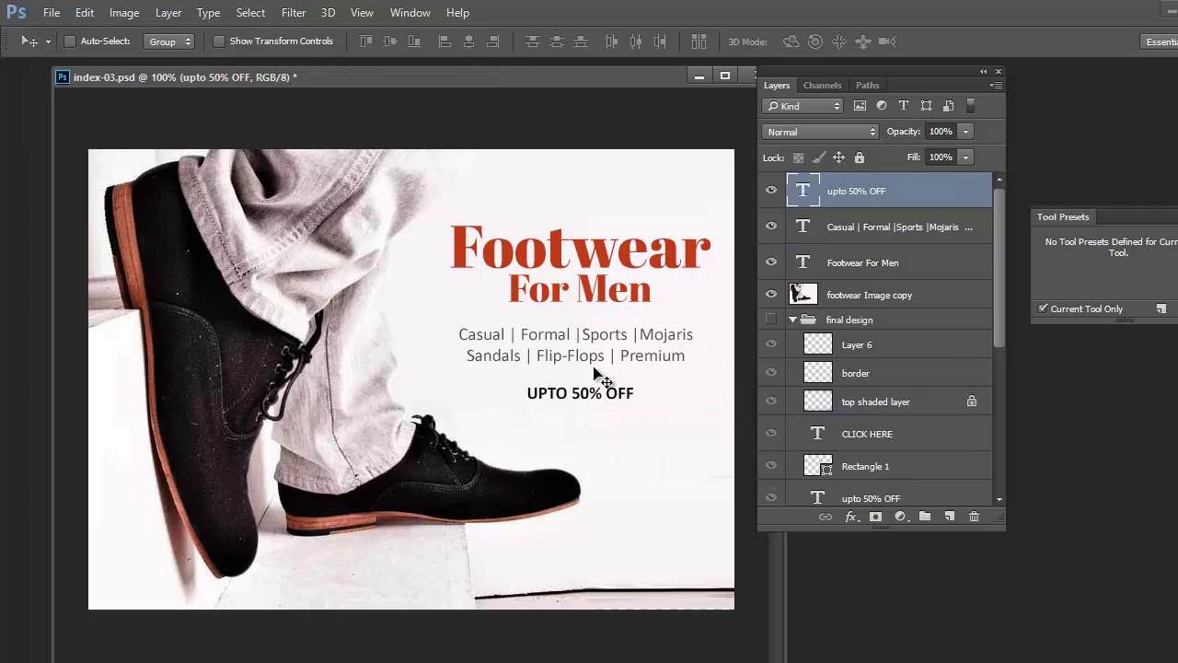
# Select the discount offer, category and heading text layers together.
pyautogui.rightClick(597, 361)
pyautogui.keyDown('shift'); pyautogui.click(603, 368); pyautogui.keyUp('shift')
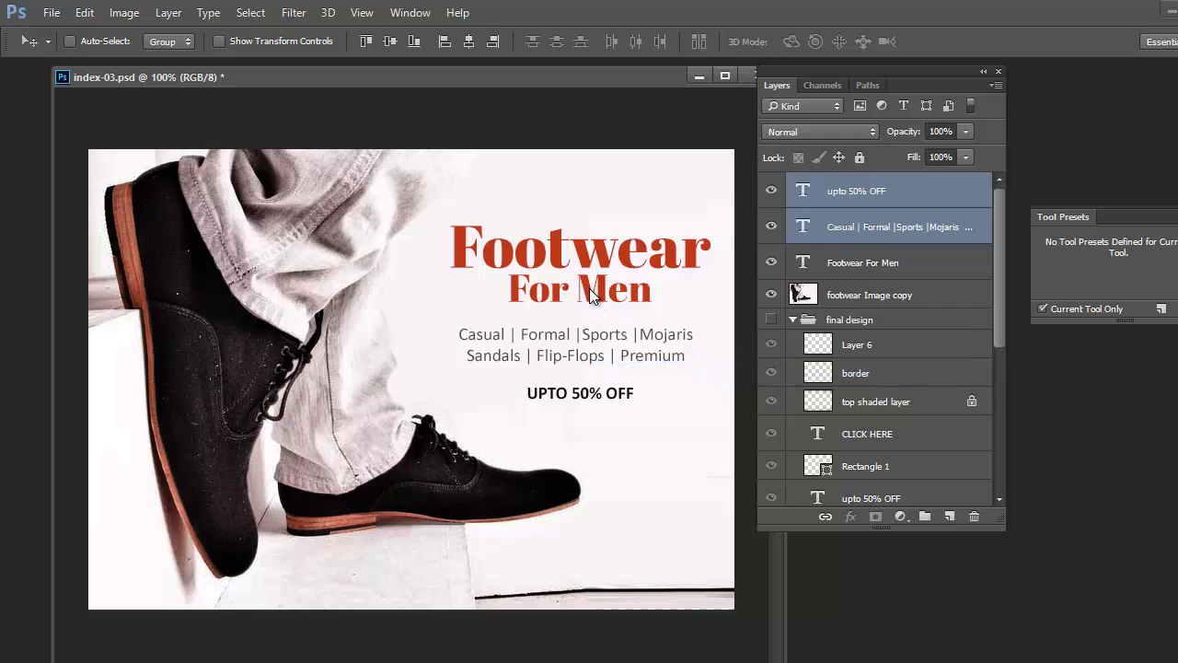
pyautogui.rightClick(590, 289)
pyautogui.keyDown('shift'); pyautogui.click(607, 296); pyautogui.keyUp('shift')
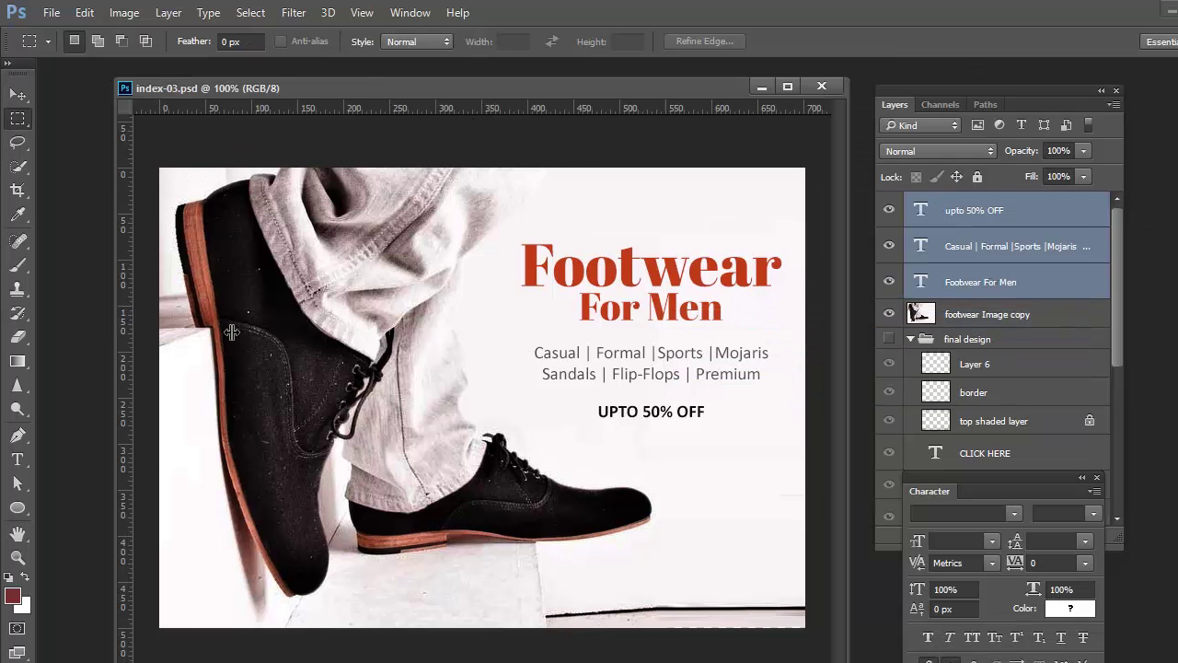
# Place vertical guides at the left and right edges of the "Footwear" heading.
pyautogui.moveTo(231, 332); pyautogui.dragTo(521, 370)
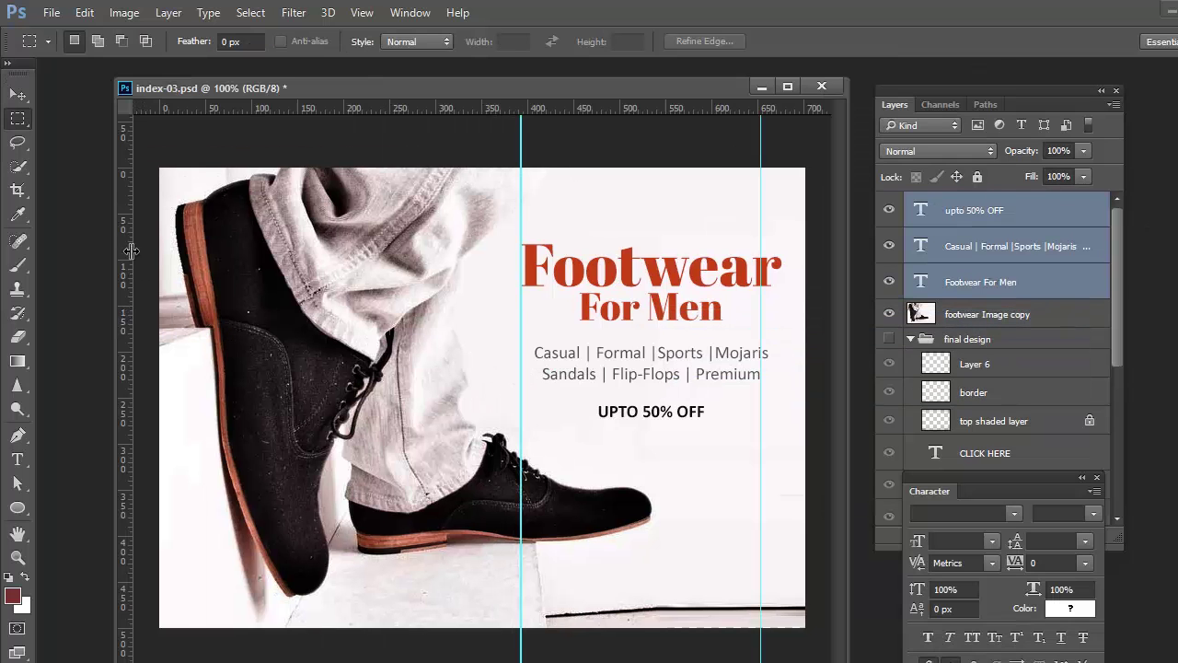
pyautogui.moveTo(130, 251); pyautogui.dragTo(39, 318)
pyautogui.press('v')
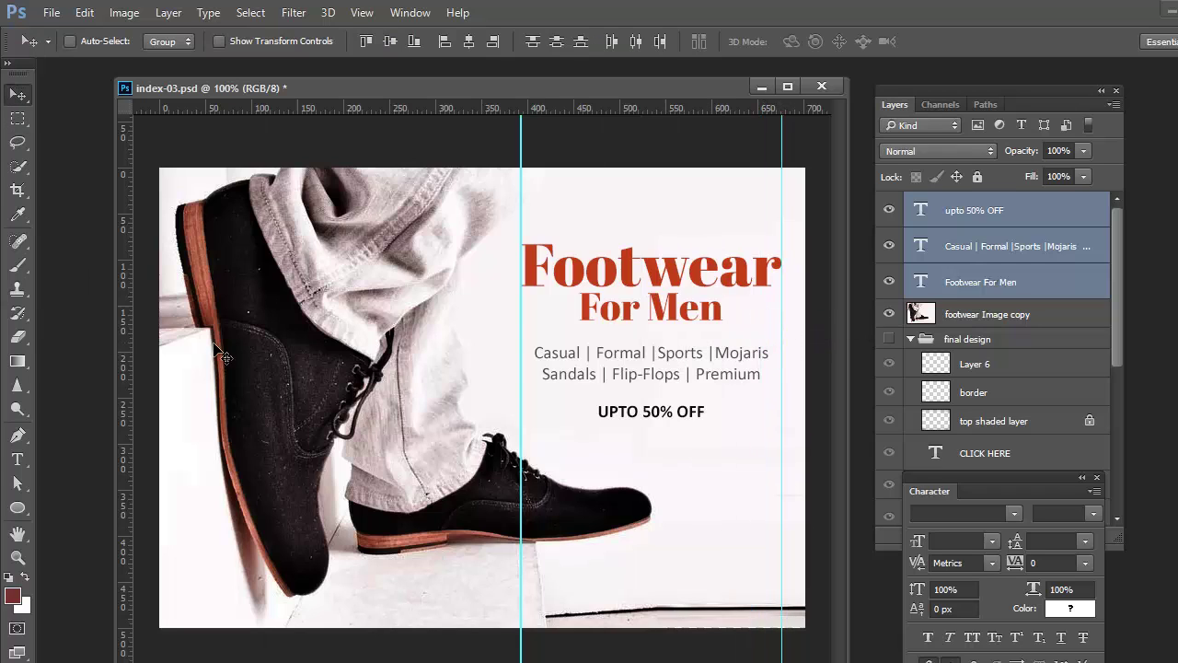
# Draw a rectangular marquee selection around the "UPTO 50% OFF" text, spanning the width between the two vertical guides.
pyautogui.press('m')
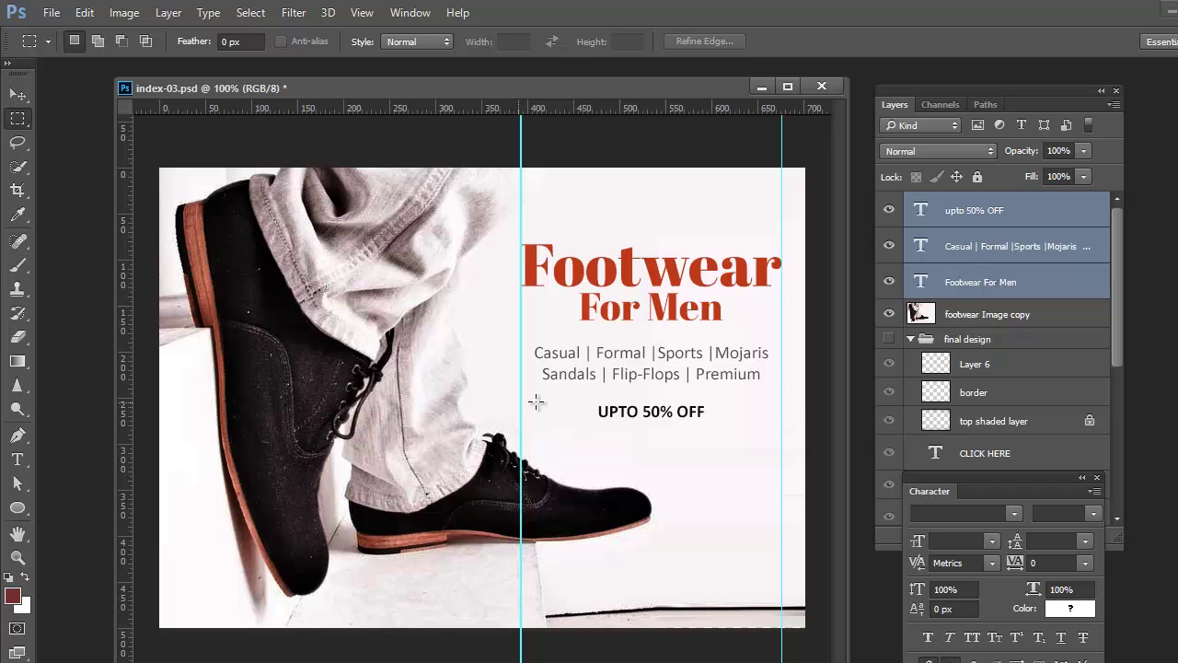
pyautogui.moveTo(520, 402); pyautogui.dragTo(782, 441)
pyautogui.moveTo(781, 433); pyautogui.dragTo(781, 427)
pyautogui.moveTo(521, 390); pyautogui.dragTo(782, 435)
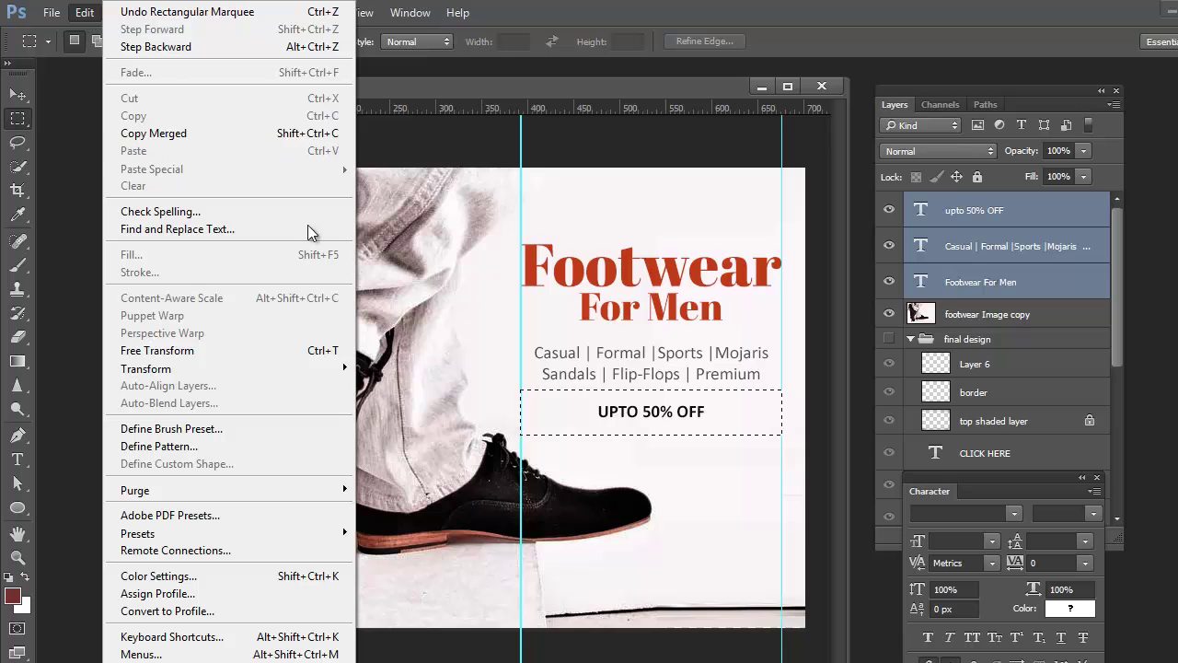
# Stroke the marquee selection on a new layer with a 1 px centred line in the shoe's dark colour, and clear the selection.
pyautogui.click(1049, 101)
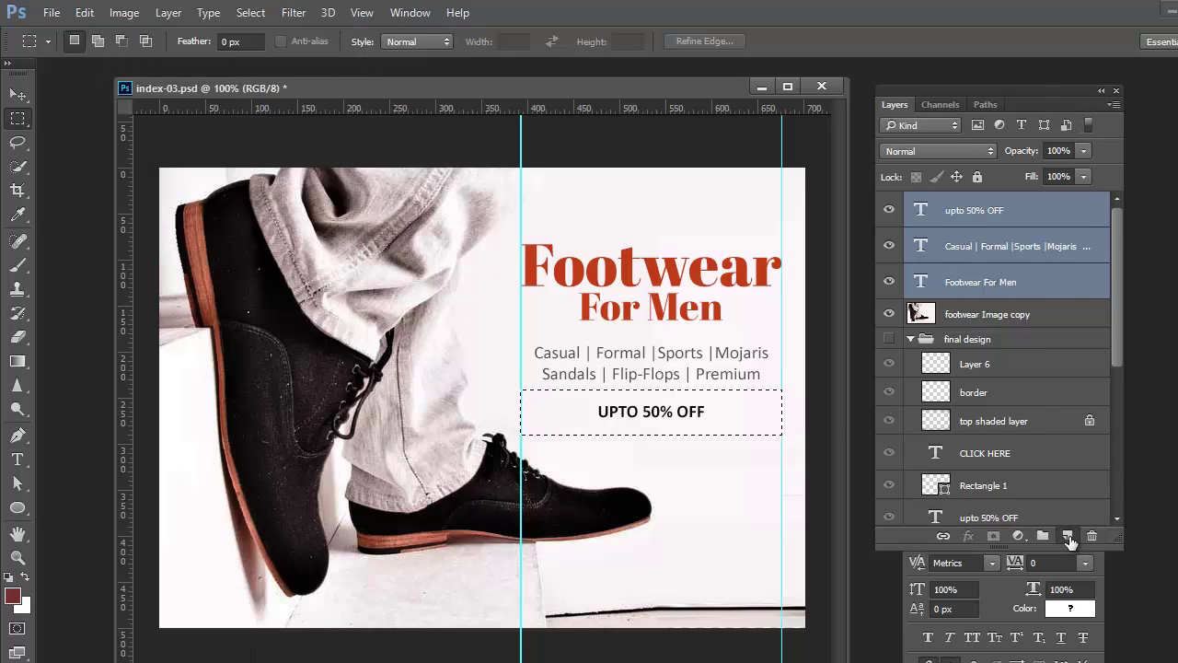
pyautogui.click(1067, 535)
pyautogui.click(83, 12)
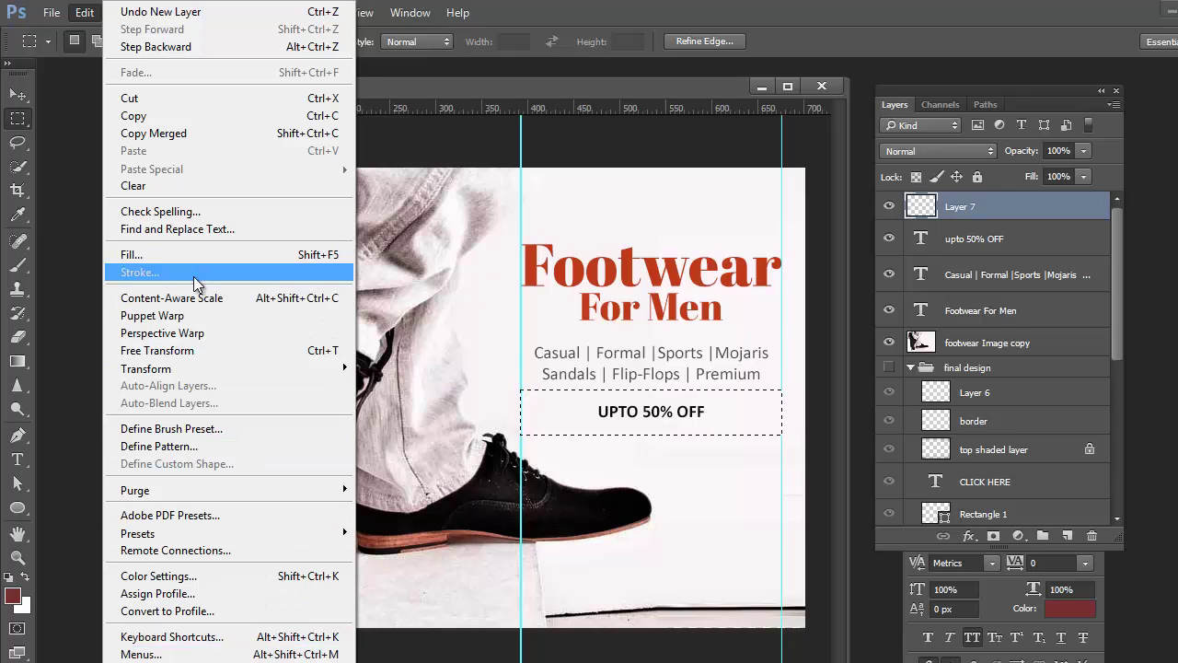
pyautogui.click(221, 272)
pyautogui.click(582, 221)
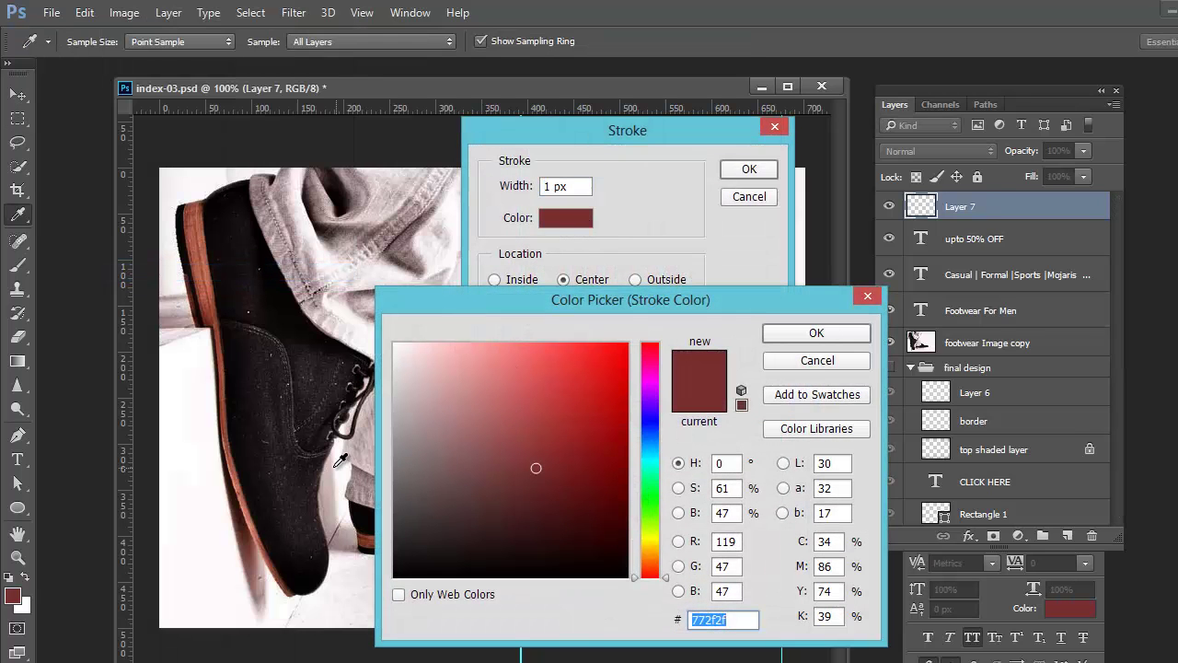
pyautogui.click(299, 450)
pyautogui.click(840, 335)
pyautogui.click(756, 173)
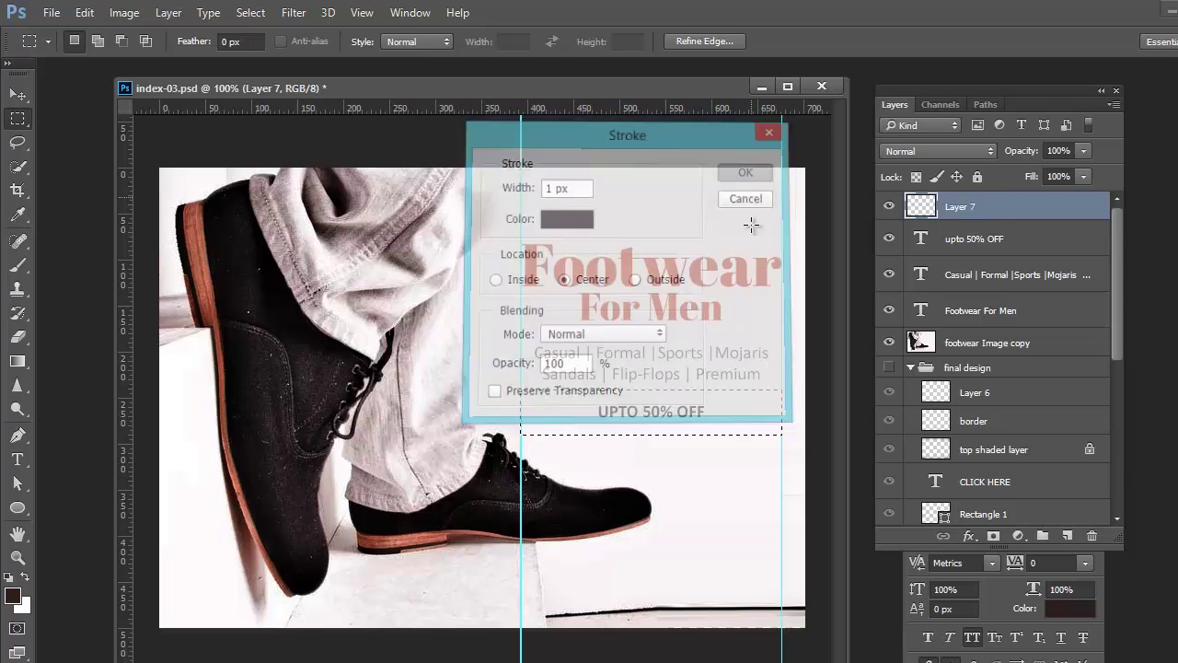
pyautogui.hotkey('ctrl', 'd')
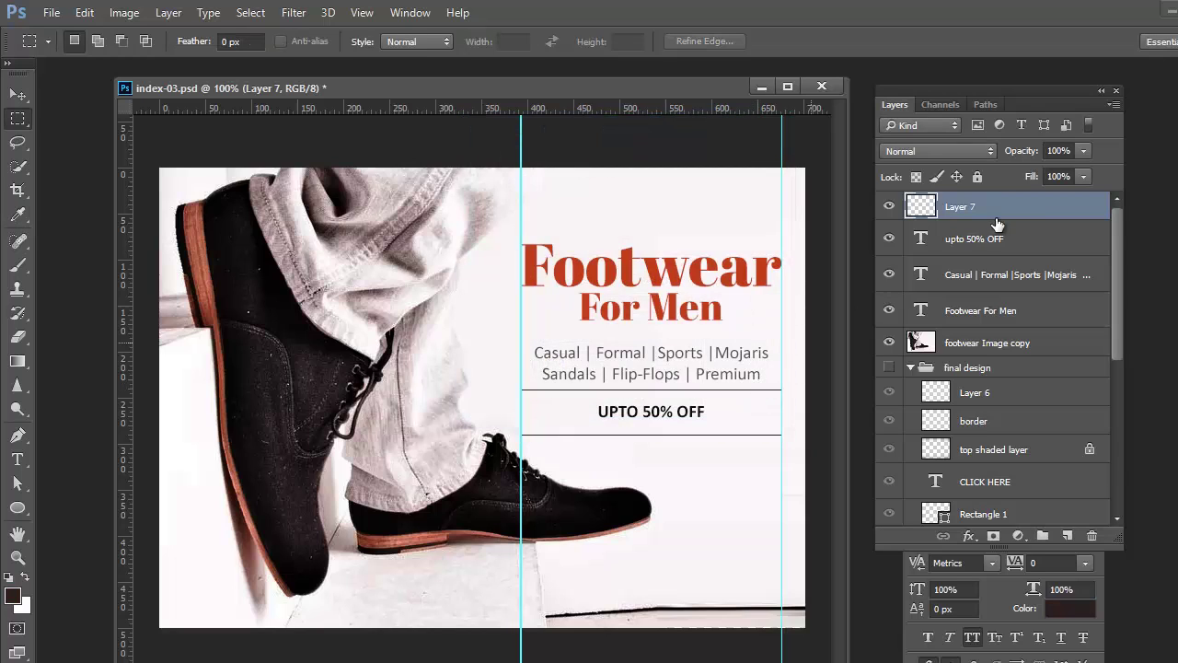
# Lower the opacity of the frame line layer to 11%.
pyautogui.click(1084, 151)
pyautogui.click(1004, 171)
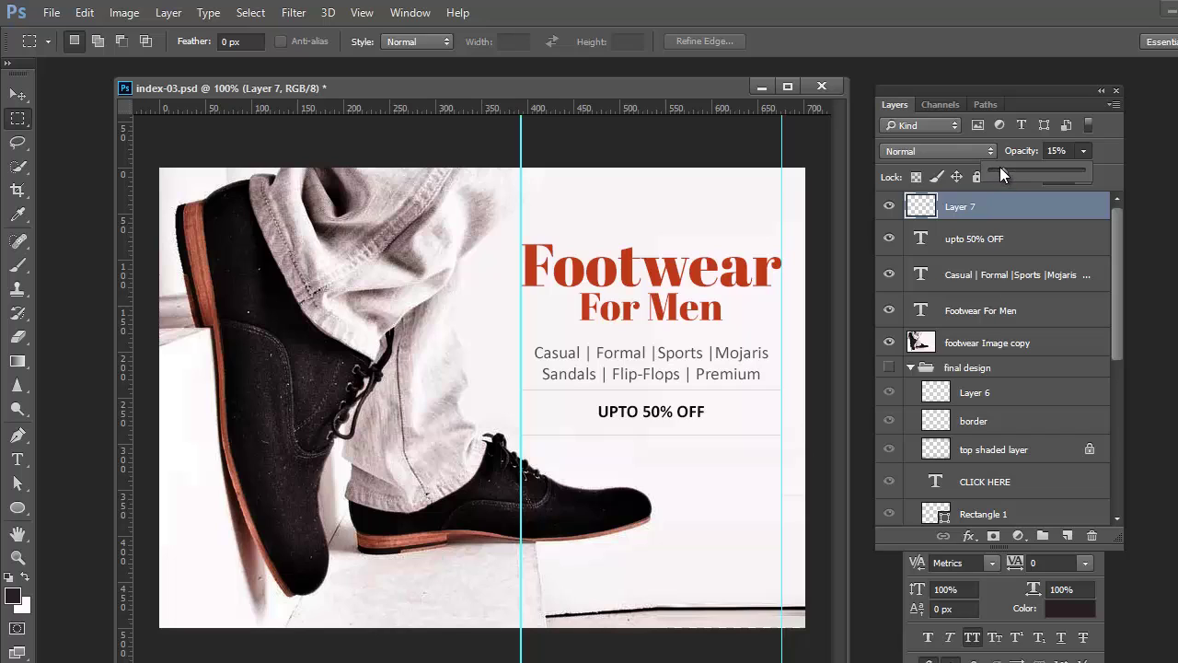
pyautogui.click(1001, 169)
# Remove both vertical guides beside the "Footwear" heading from the canvas.
pyautogui.press('v')
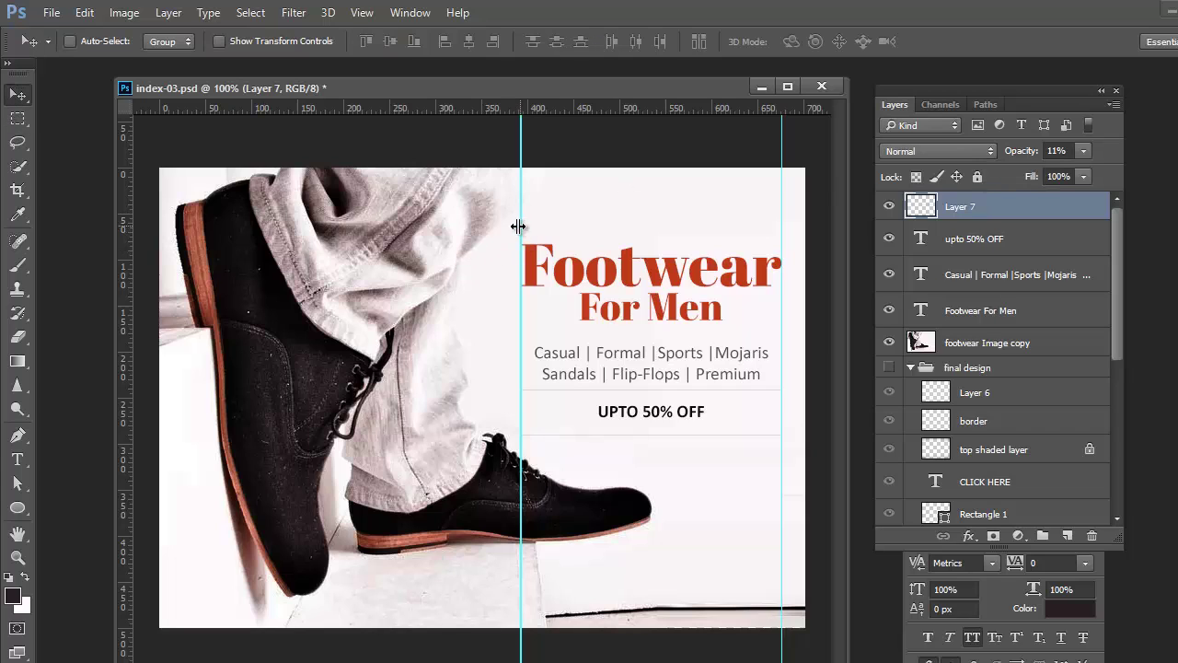
pyautogui.moveTo(518, 226); pyautogui.dragTo(129, 230)
pyautogui.moveTo(523, 224); pyautogui.dragTo(129, 207)
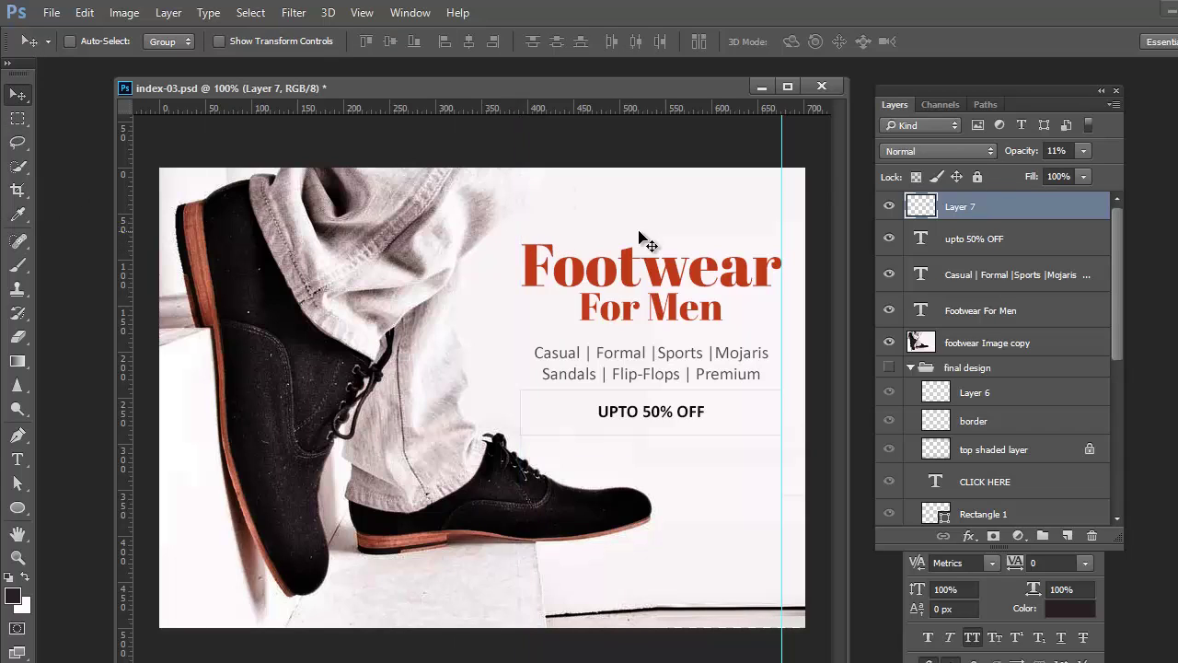
pyautogui.moveTo(782, 229); pyautogui.dragTo(23, 220)
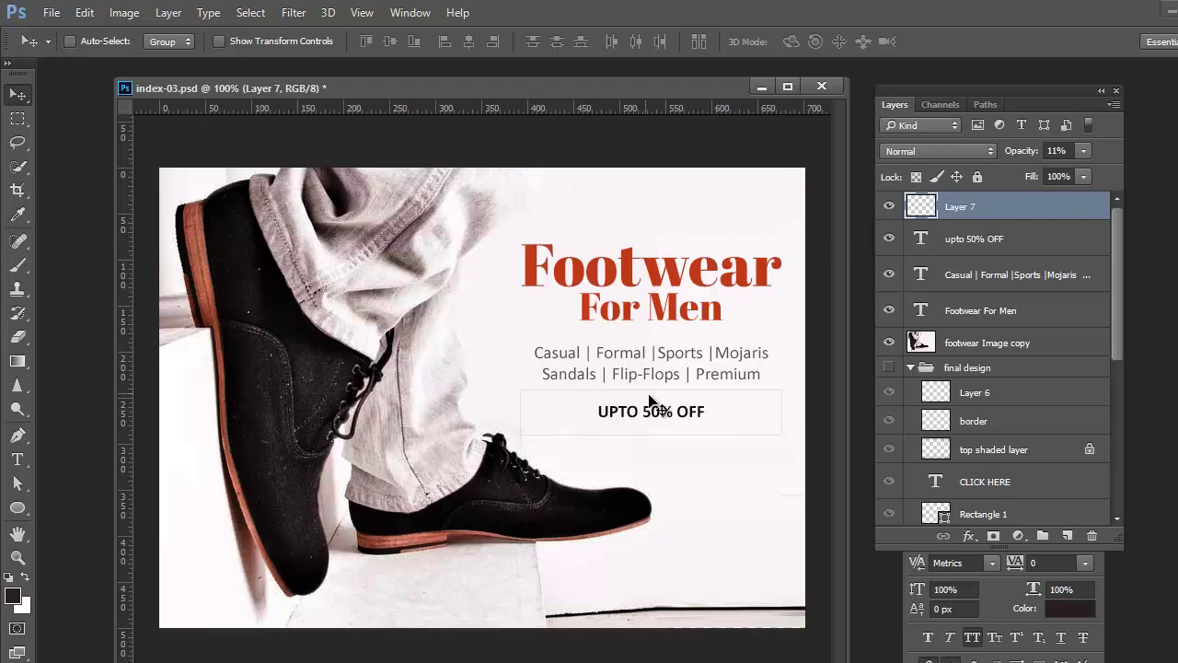
# Delete the left vertical edge of the thin frame around the "UPTO 50% OFF" text.
pyautogui.hotkey('ctrl', '+')
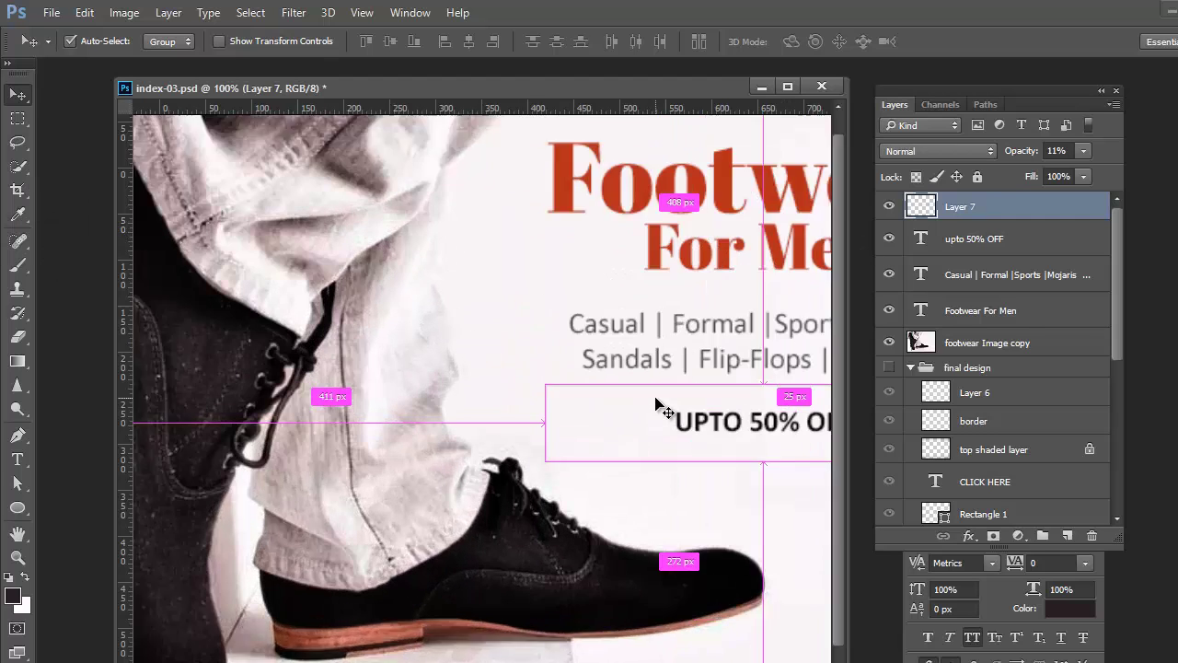
pyautogui.moveTo(665, 397); pyautogui.dragTo(467, 370)
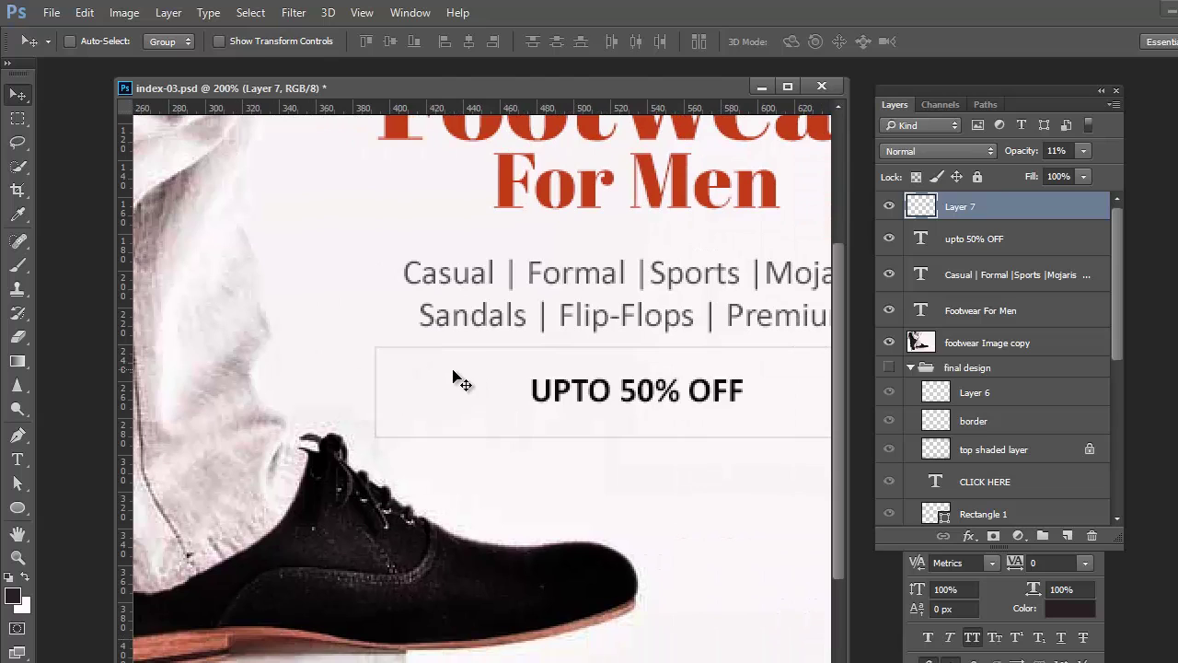
pyautogui.press('m')
pyautogui.moveTo(301, 278); pyautogui.dragTo(376, 506)
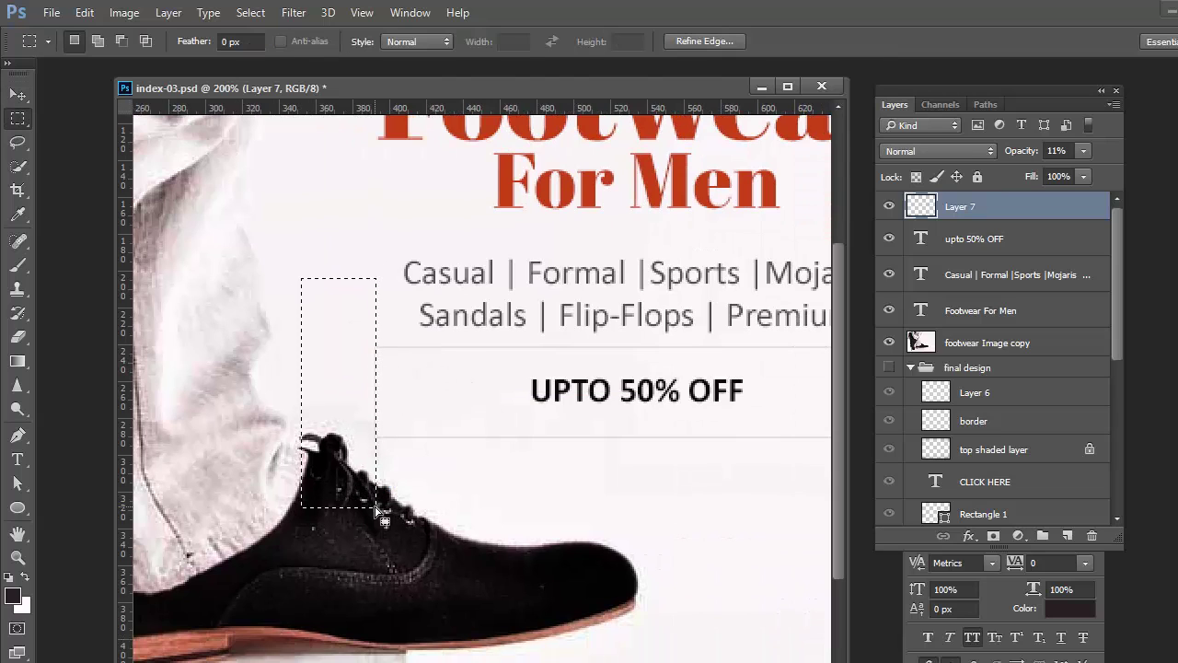
pyautogui.press('Delete')
pyautogui.hotkey('ctrl', 'd')
# Delete the right vertical edge of the discount frame so only its two horizontal lines remain.
pyautogui.moveTo(673, 404); pyautogui.dragTo(176, 403)
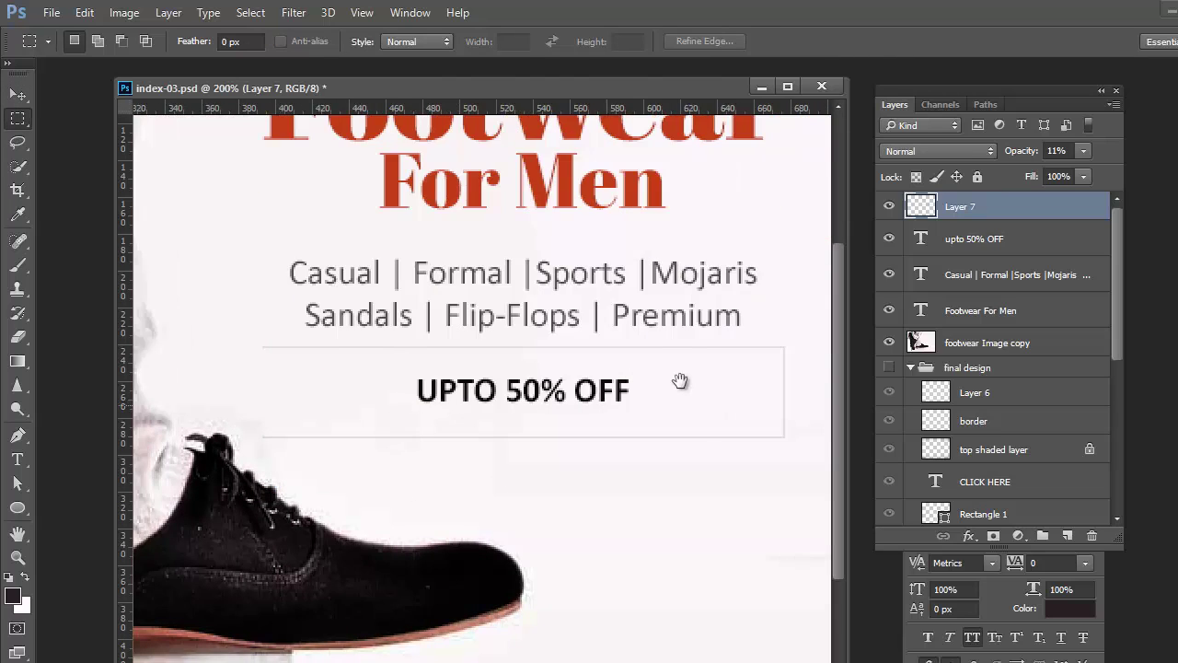
pyautogui.moveTo(807, 328); pyautogui.dragTo(784, 461)
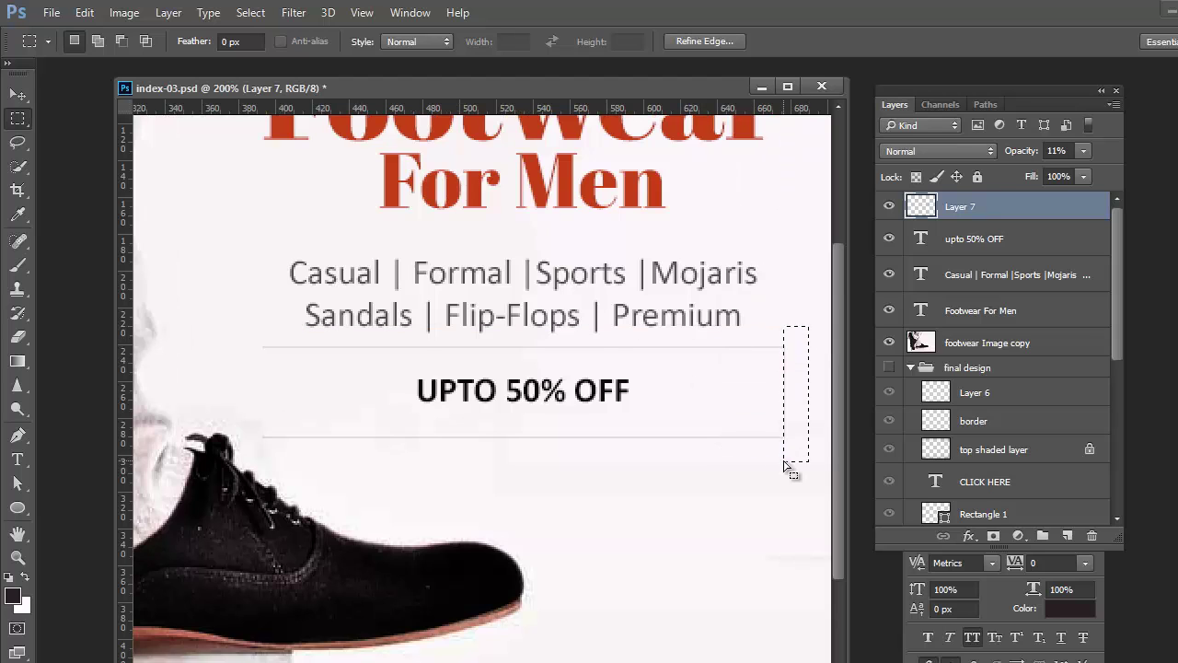
pyautogui.hotkey('ctrl', 'd')
pyautogui.hotkey('ctrl', '-')
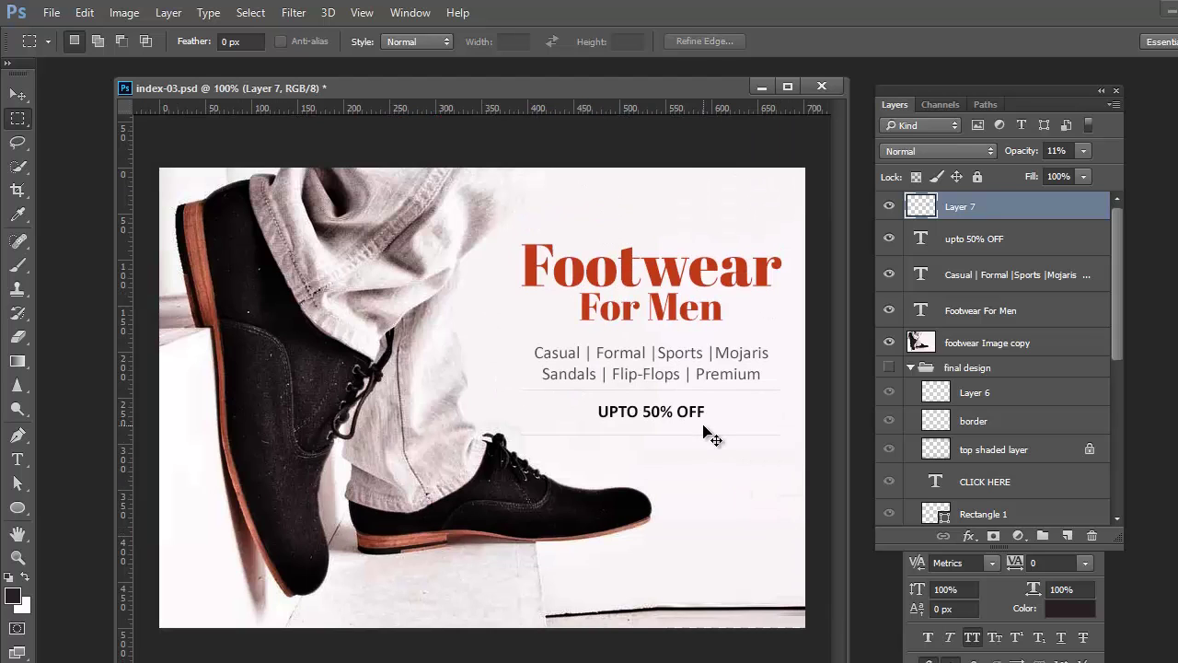
# Select the discount text together with its two divider lines and move them down about 13 px.
pyautogui.press('v')
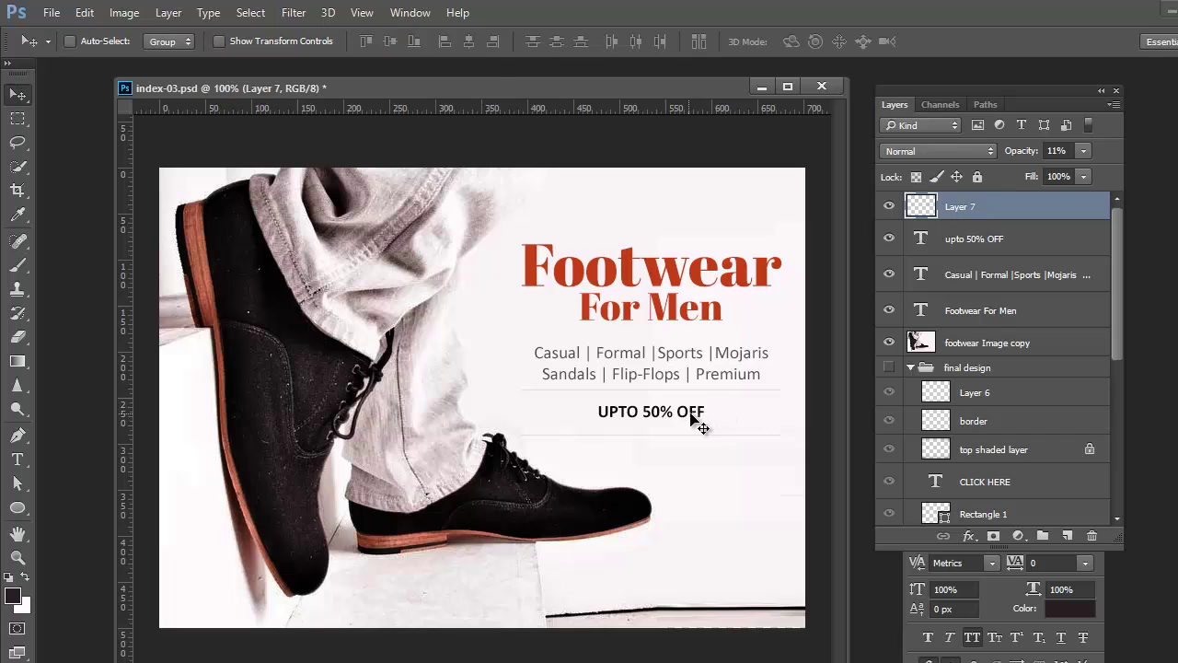
pyautogui.rightClick(698, 417)
pyautogui.keyDown('shift'); pyautogui.click(703, 422); pyautogui.keyUp('shift')
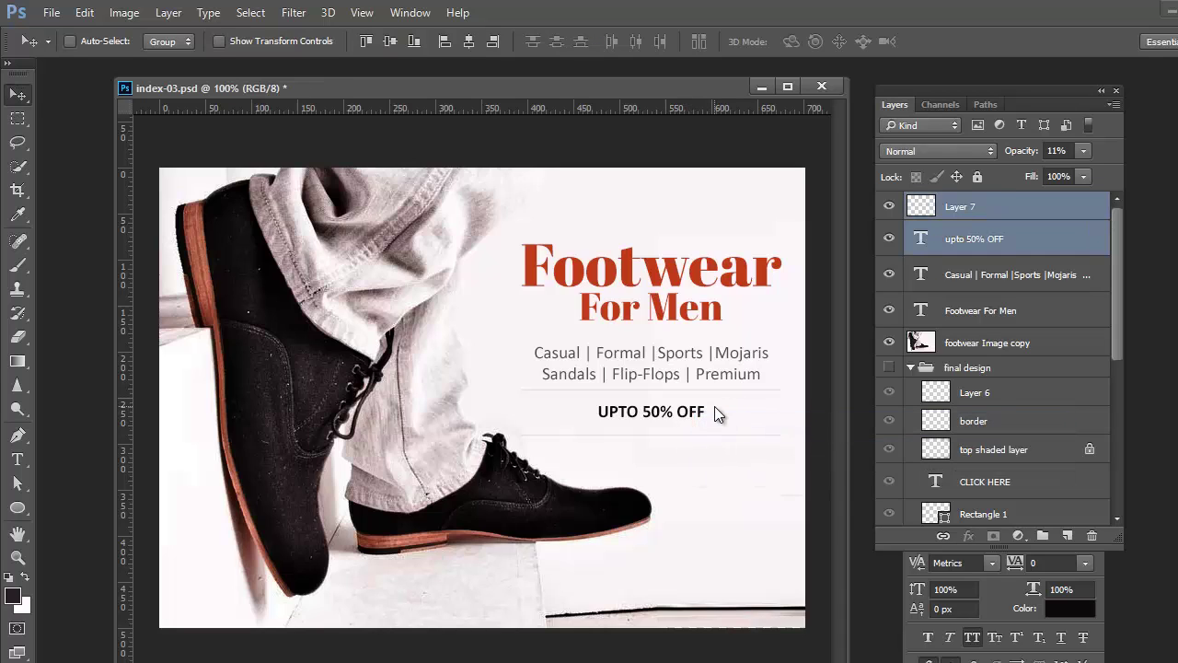
pyautogui.hotkey('shift', 'Down')
pyautogui.press('Down')
pyautogui.press('Down')
pyautogui.press('Down')
pyautogui.press('Tab')
pyautogui.press('Tab')
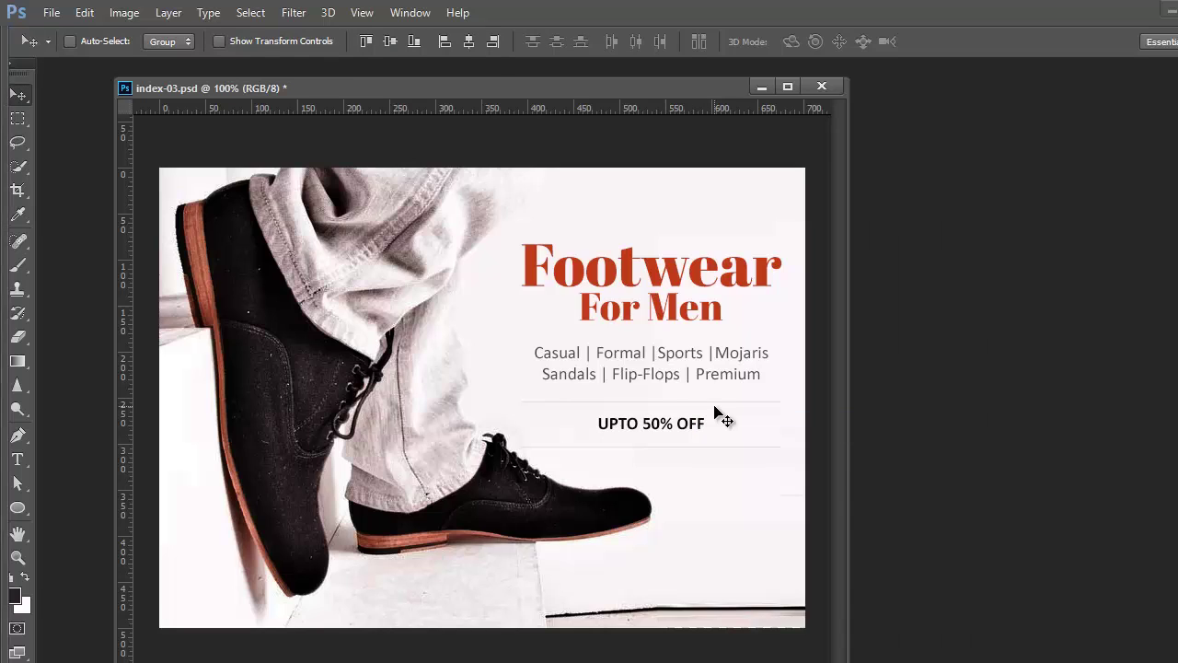
pyautogui.press('Tab')
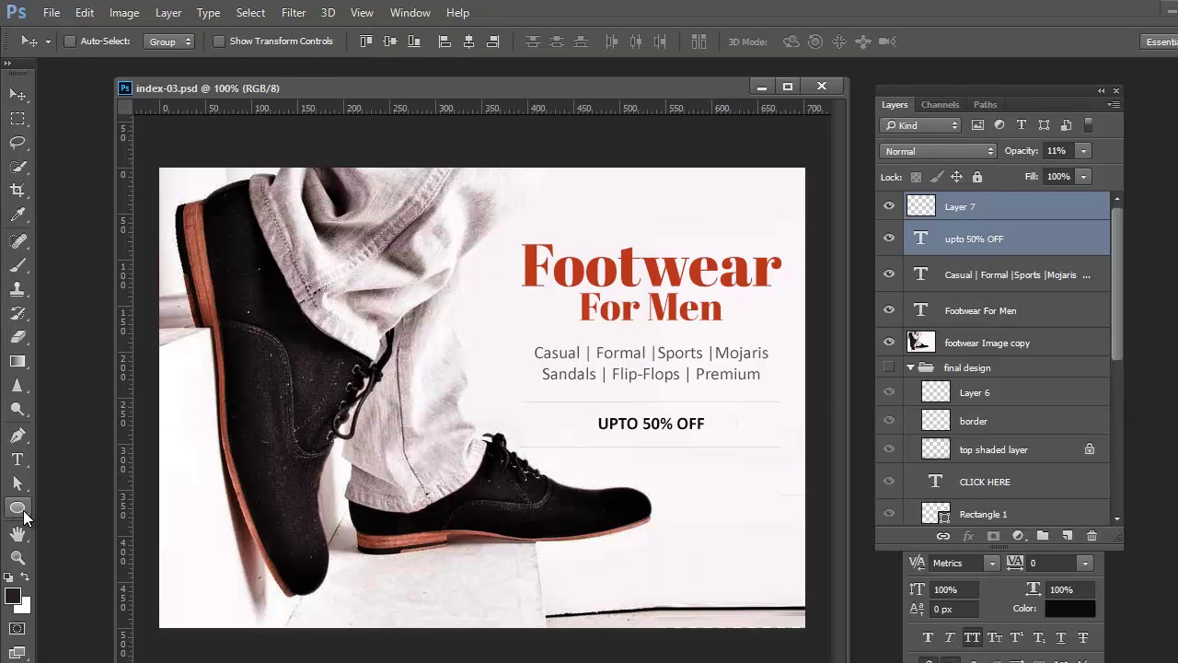
# Draw a black button-sized rectangle with the Rectangle tool below the discount offer's lower line.
pyautogui.moveTo(19, 507); pyautogui.dragTo(82, 508)
pyautogui.press('Tab')
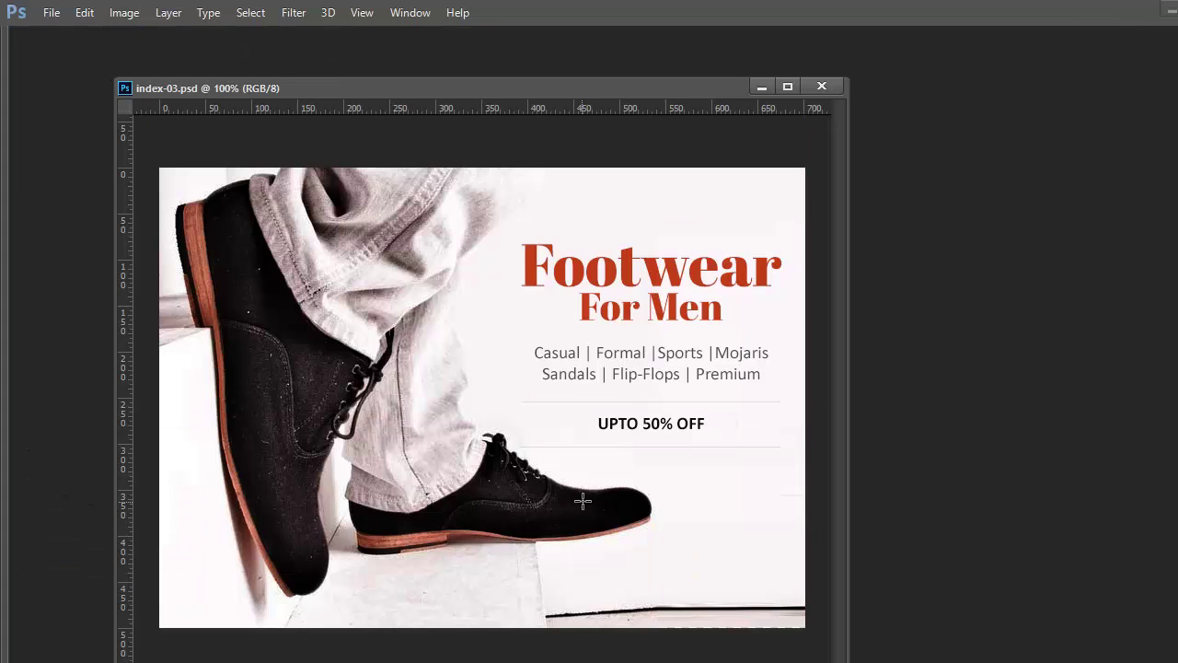
pyautogui.moveTo(598, 454); pyautogui.dragTo(678, 490)
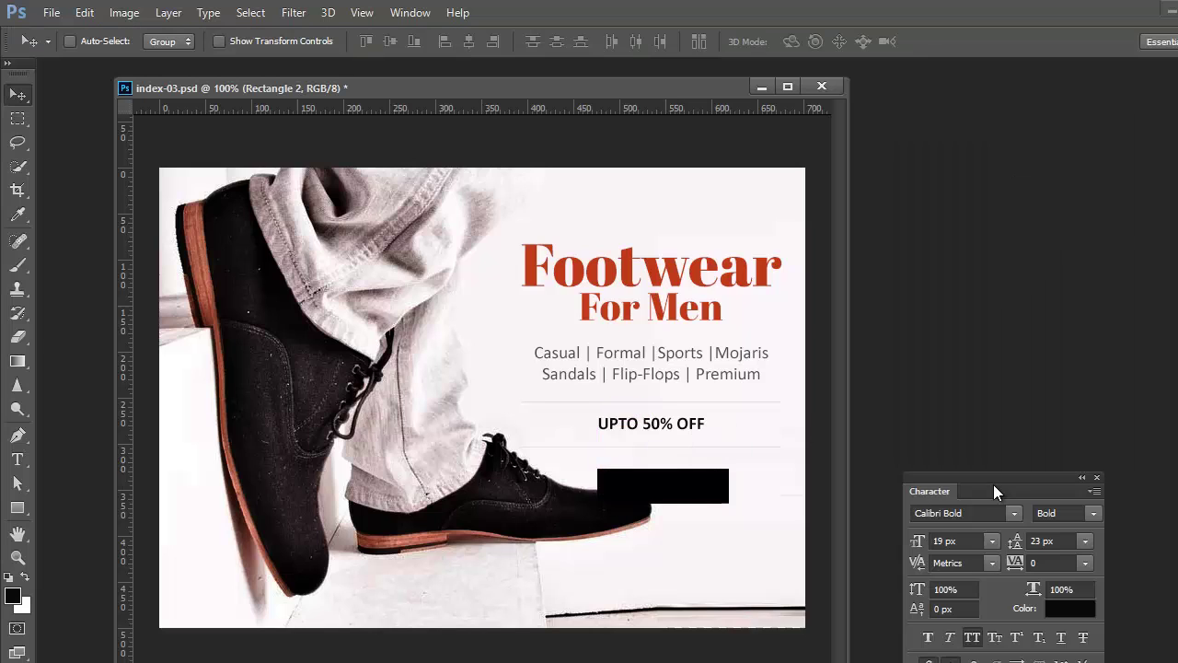
# Move the black rectangle slightly further down from the discount offer and save the document.
pyautogui.moveTo(993, 491); pyautogui.dragTo(965, 271)
pyautogui.rightClick(692, 499)
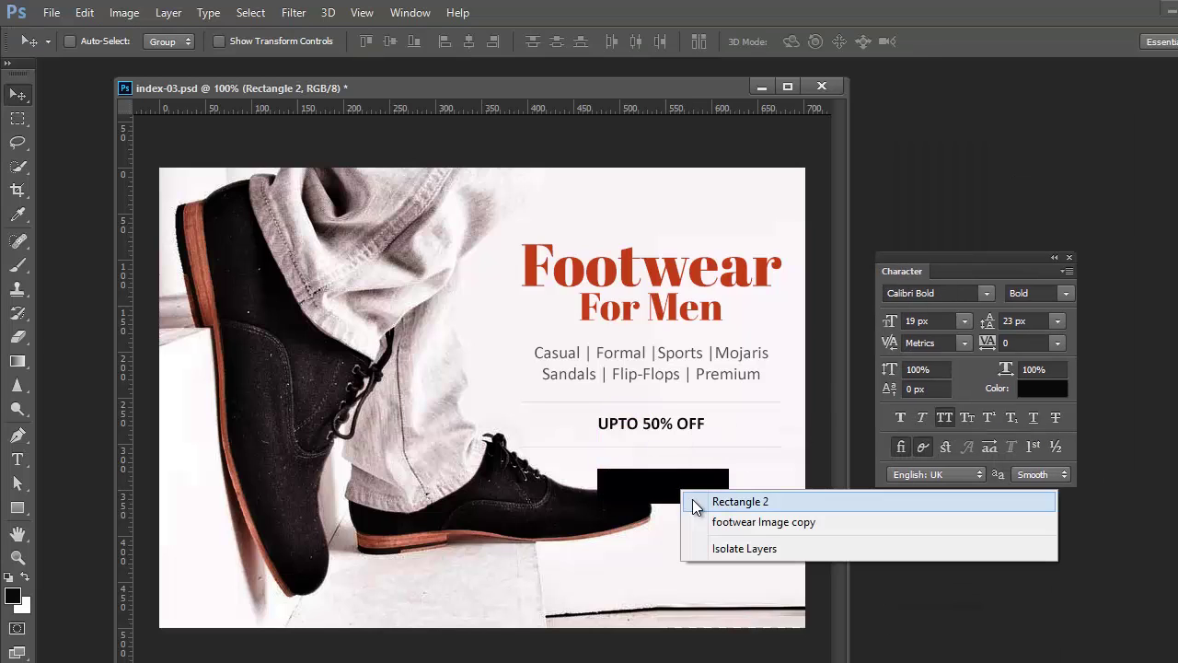
pyautogui.click(697, 501)
pyautogui.moveTo(692, 499); pyautogui.dragTo(694, 505)
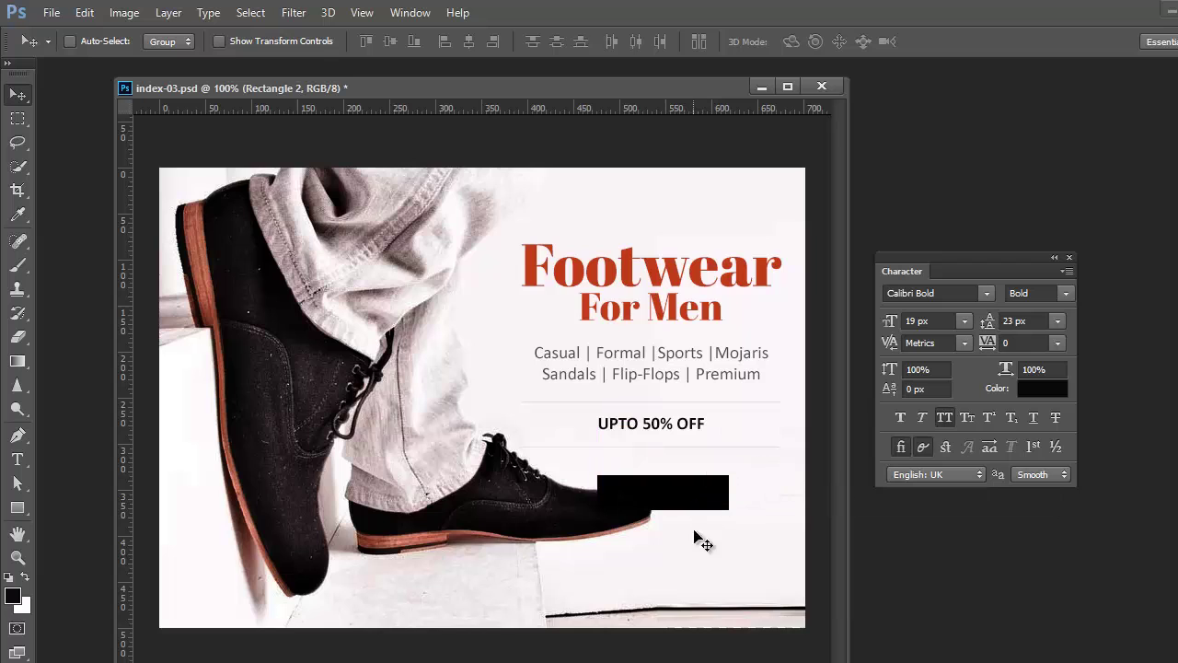
pyautogui.hotkey('ctrl', 's')
pyautogui.press('Tab')
pyautogui.press('Tab')
# Bring the "final design" group to the top of the layer stack, show it for comparison and hide it again.
pyautogui.click(432, 13)
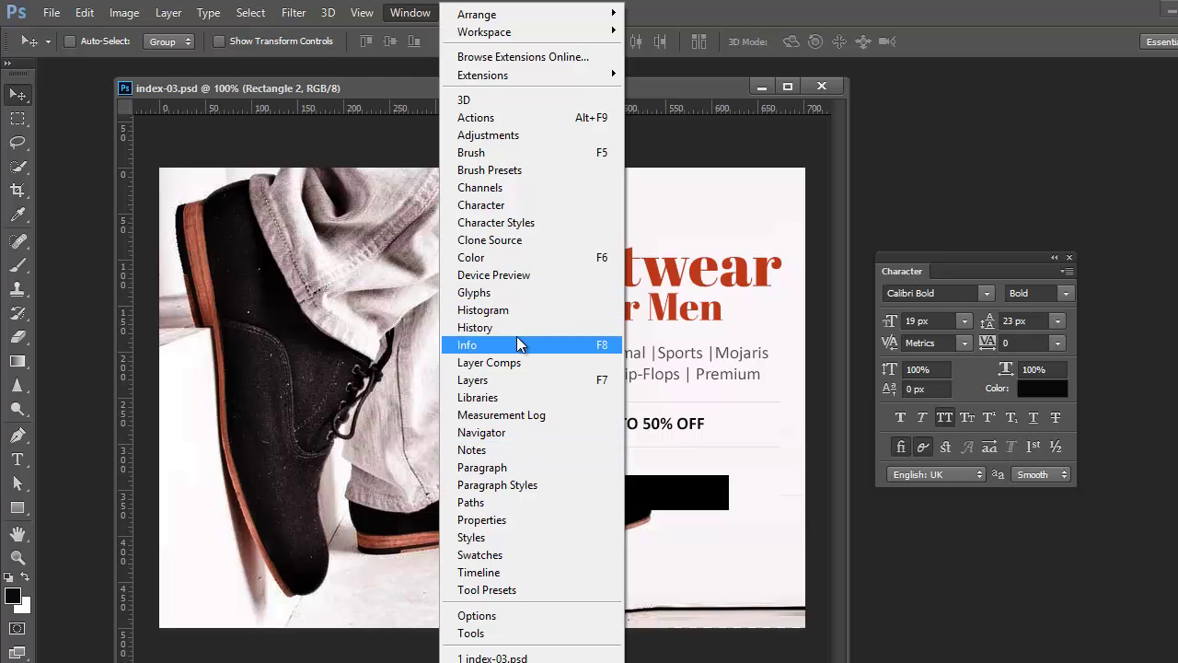
pyautogui.click(473, 380)
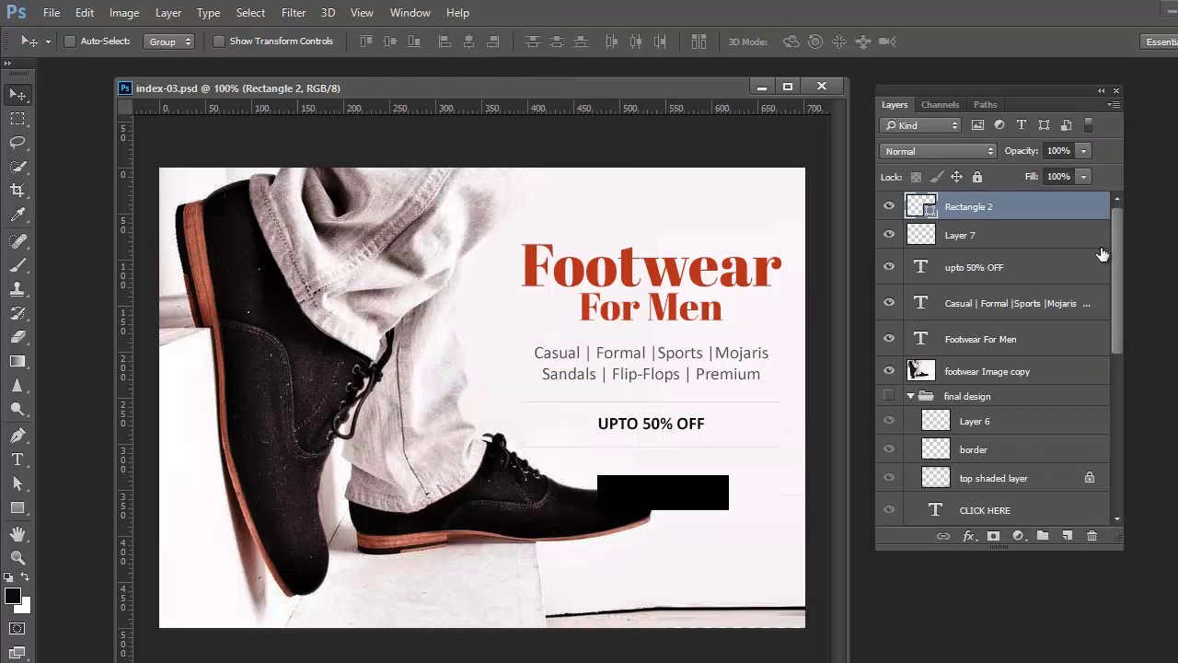
pyautogui.moveTo(1116, 249); pyautogui.dragTo(1107, 290)
pyautogui.click(889, 304)
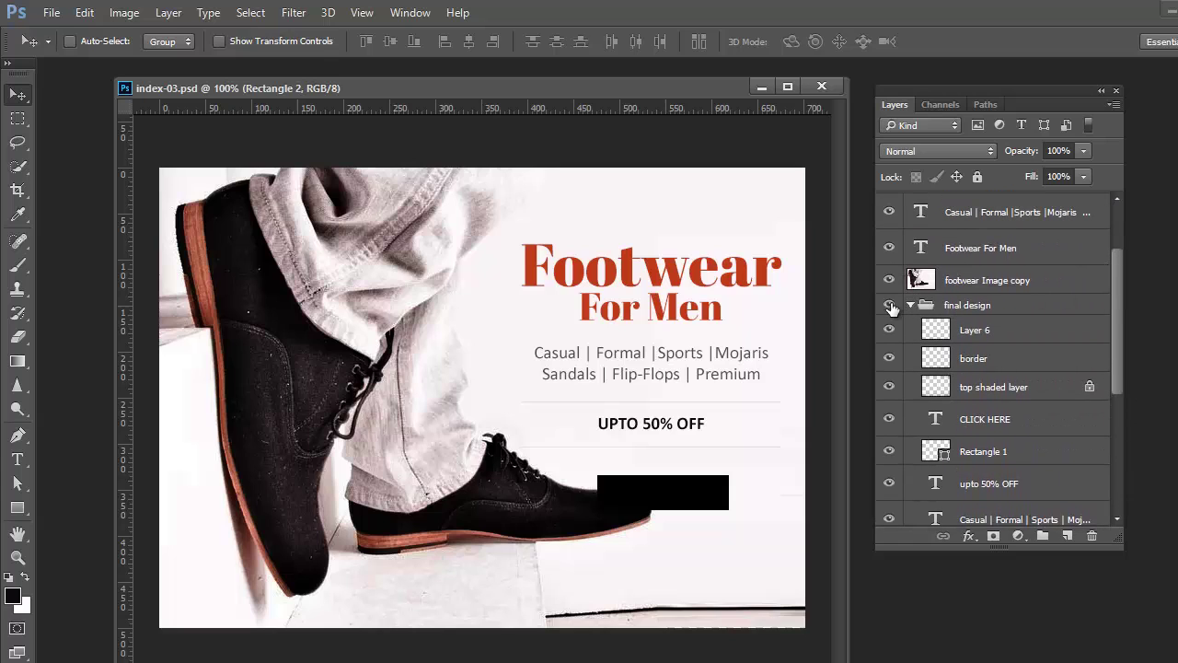
pyautogui.click(982, 309)
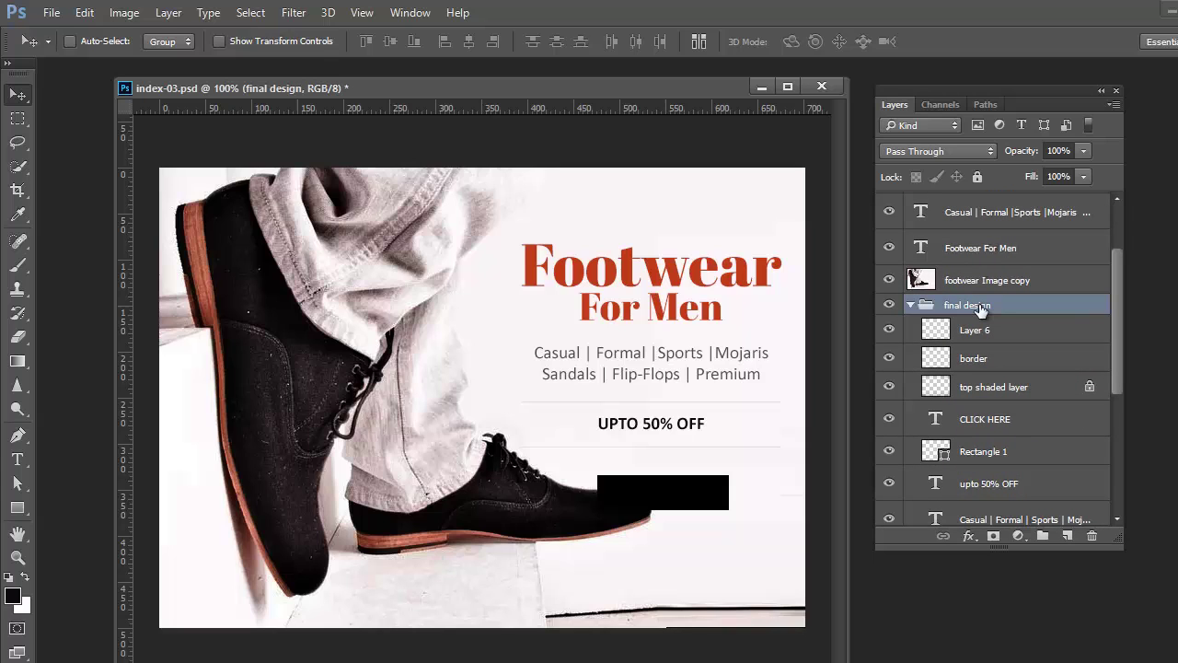
pyautogui.scroll(-3, 981, 309)
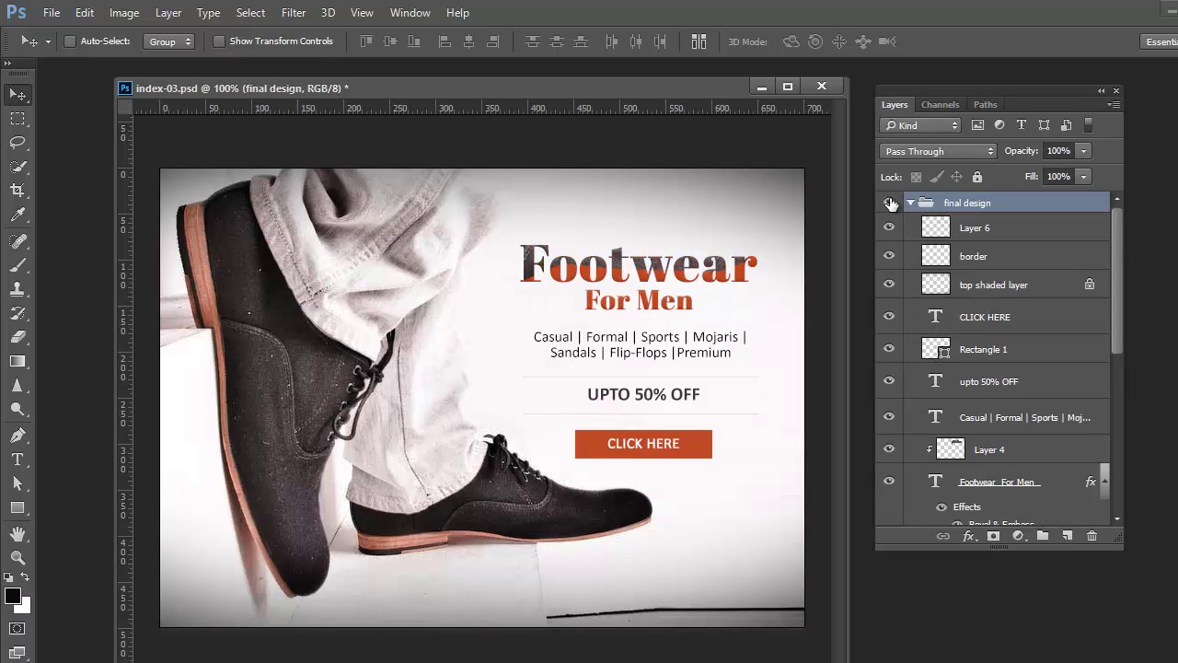
pyautogui.click(889, 203)
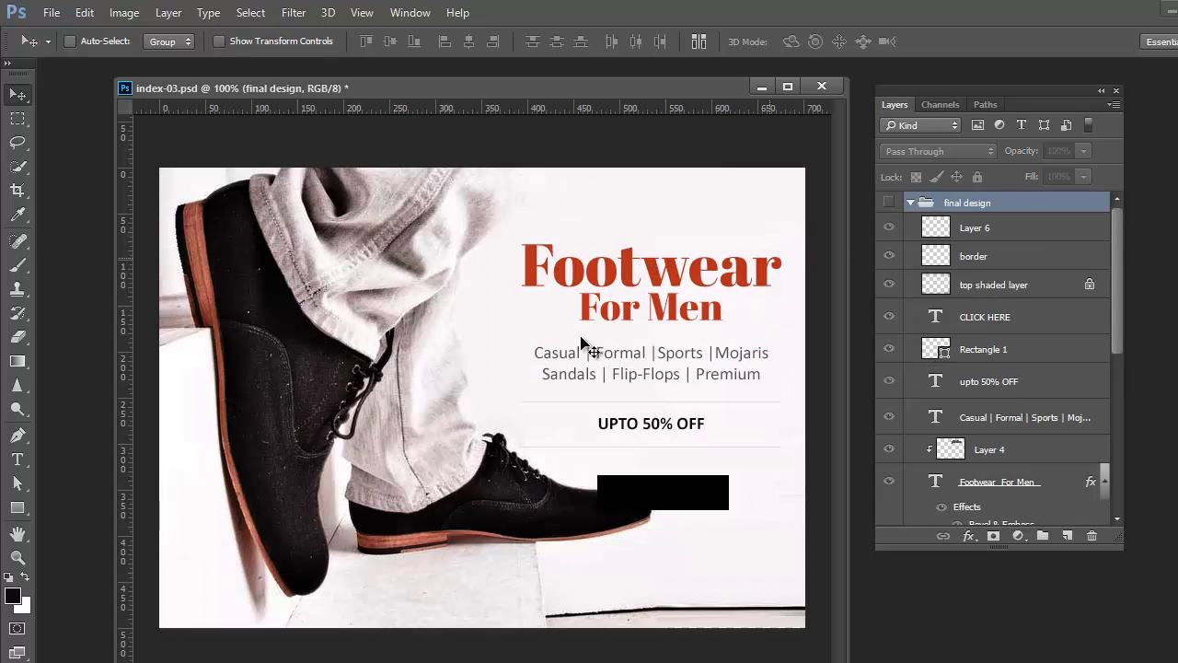
# Recolour the button rectangle with the red sampled from the "Footwear" heading (RGB 190, 57, 25).
pyautogui.rightClick(693, 502)
pyautogui.click(708, 501)
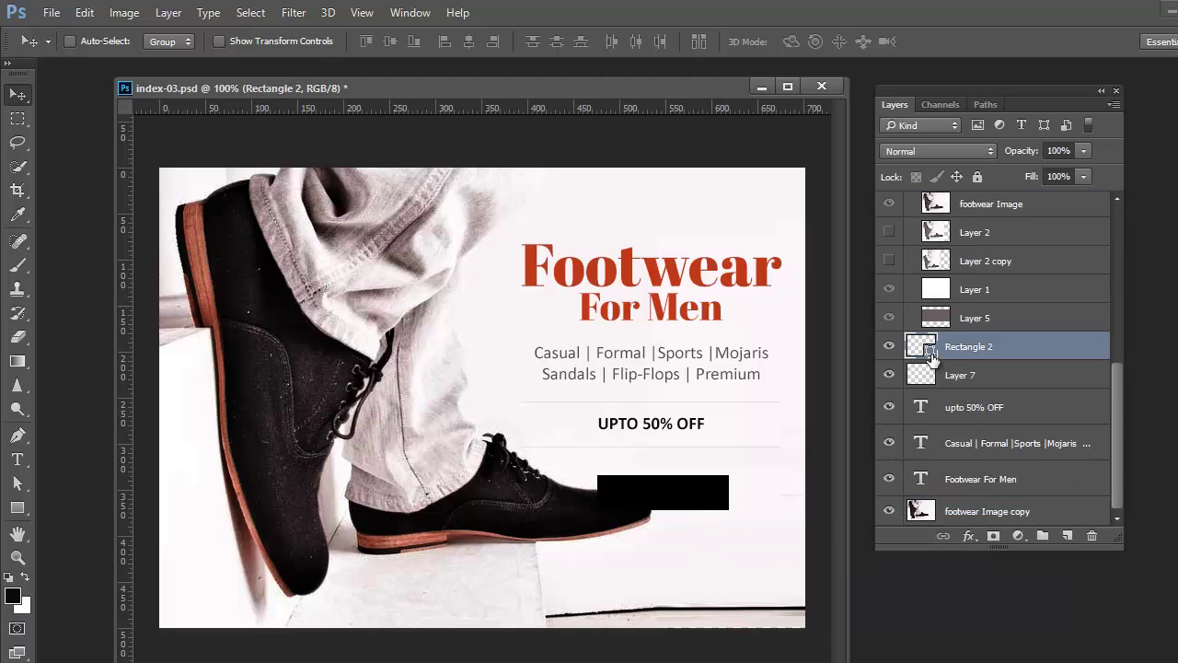
pyautogui.doubleClick(932, 355)
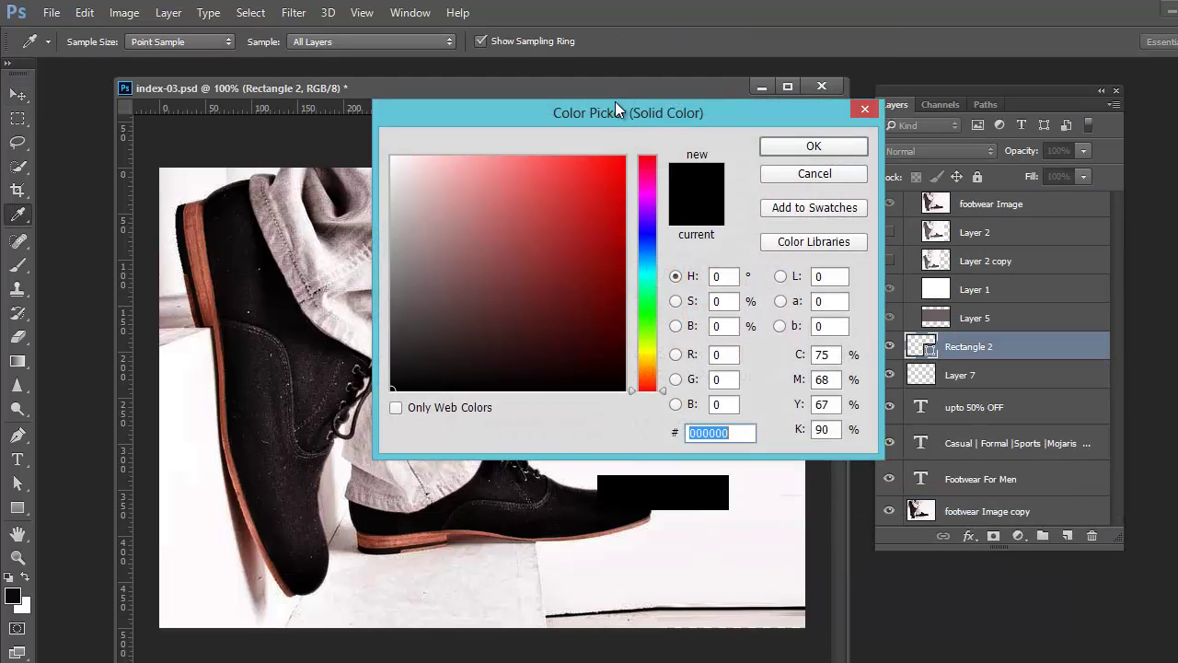
pyautogui.moveTo(616, 109); pyautogui.dragTo(907, 346)
pyautogui.click(683, 266)
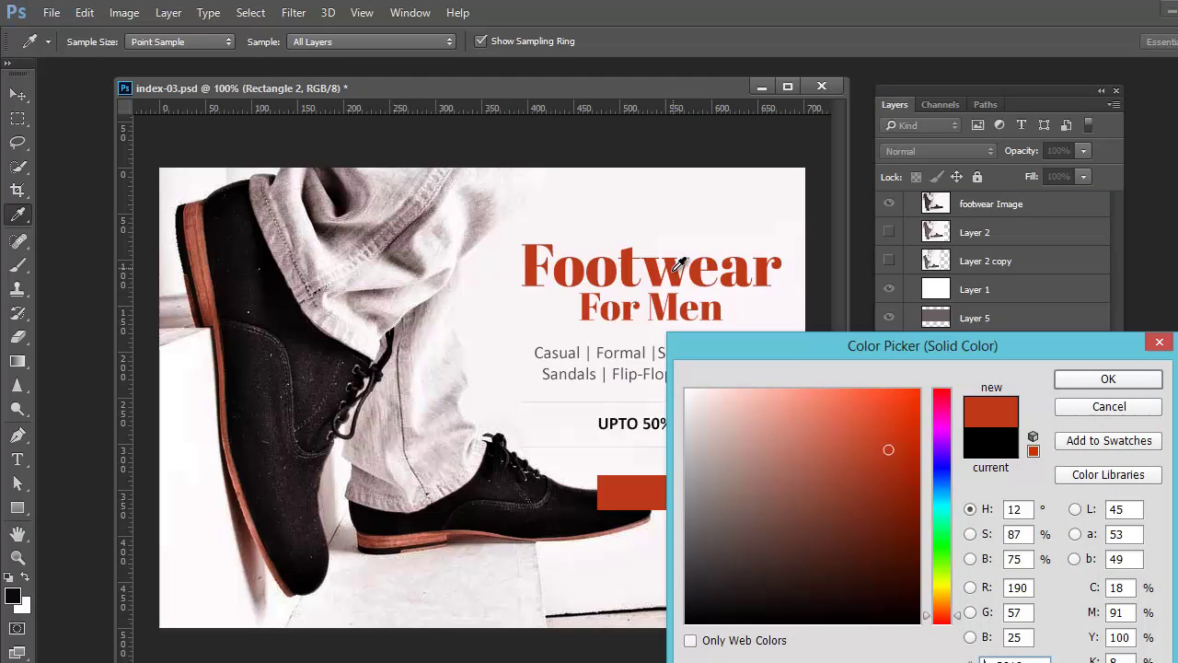
pyautogui.click(1073, 381)
pyautogui.press('v')
# Duplicate the "UPTO 50% OFF" text and place the copy on the red button rectangle.
pyautogui.press('Tab')
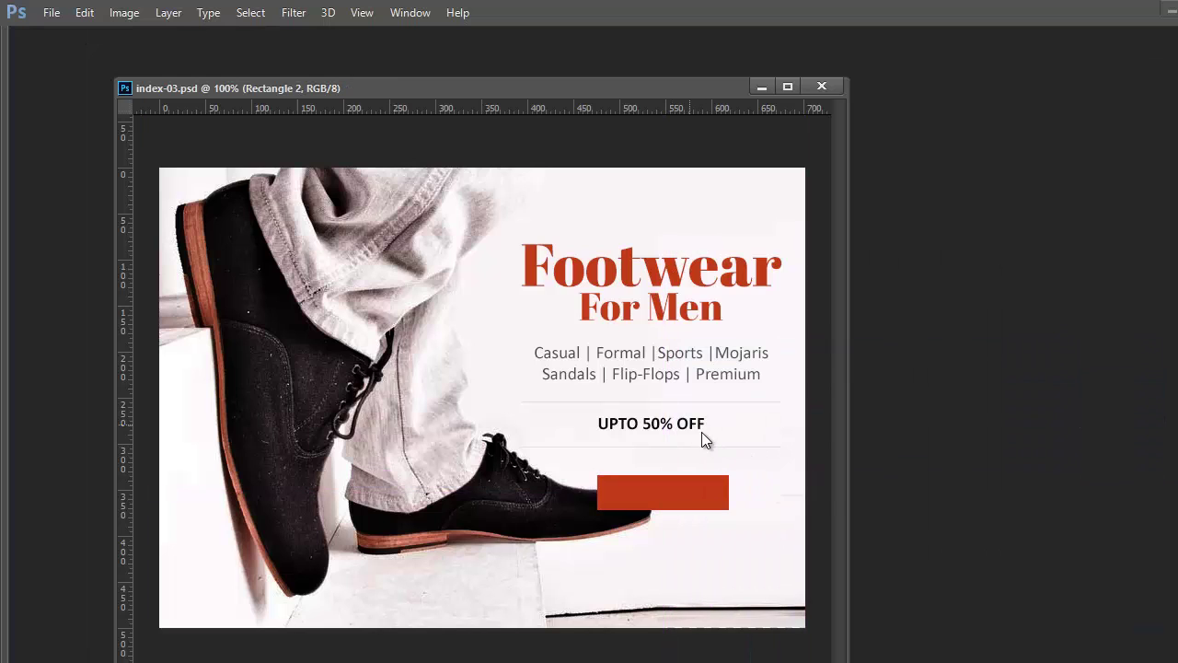
pyautogui.rightClick(692, 429)
pyautogui.click(705, 438)
pyautogui.moveTo(704, 466); pyautogui.dragTo(708, 543)
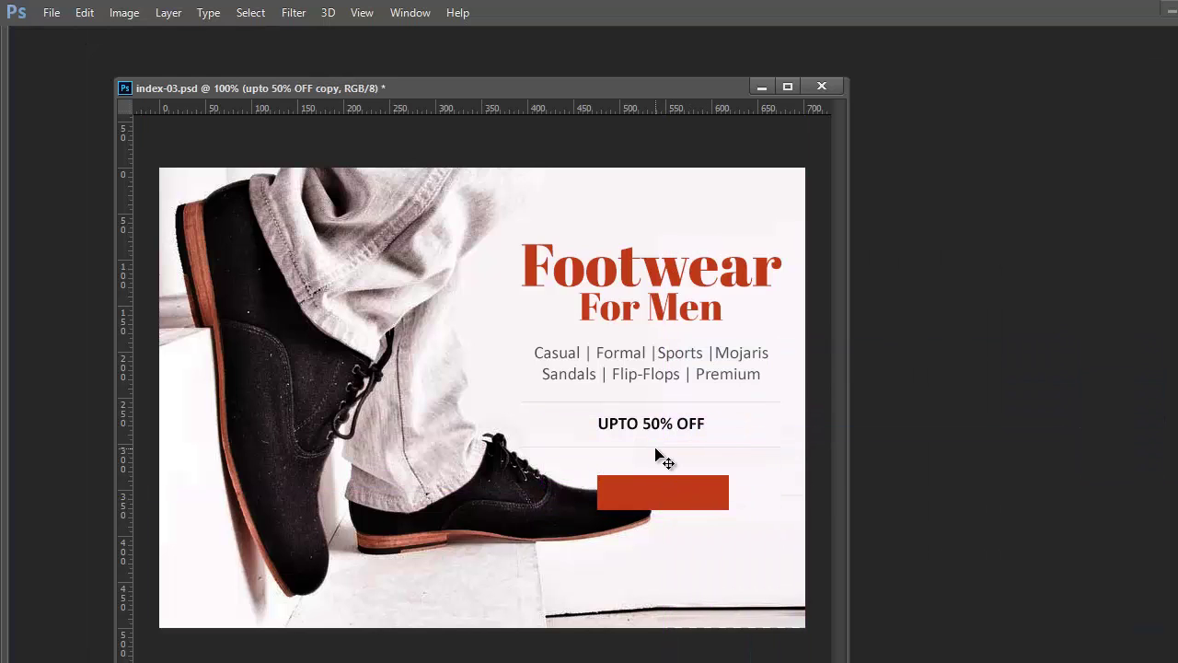
pyautogui.moveTo(657, 491); pyautogui.dragTo(659, 494)
# Change the copied text on the button to "CLICK HERE" and save the document.
pyautogui.tripleClick(656, 494)
pyautogui.write('CLICK HERE')
pyautogui.hotkey('ctrl', 'Return')
pyautogui.hotkey('ctrl', 's')
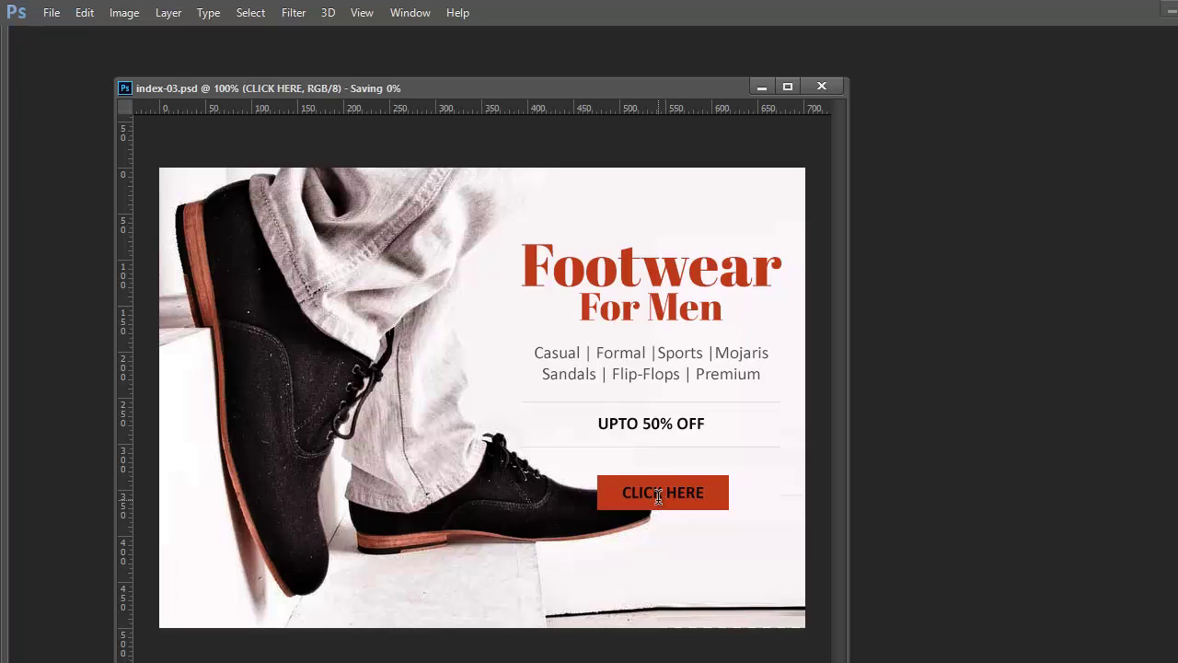
# Recolour the "CLICK HERE" text white and move it with its red rectangle up, closer to the discount offer.
pyautogui.hotkey('ctrl', 'BackSpace')
pyautogui.moveTo(663, 497)
pyautogui.mouseDown()
pyautogui.moveTo(715, 500)
pyautogui.moveTo(677, 481)
pyautogui.mouseUp()
pyautogui.rightClick(720, 497)
pyautogui.keyDown('shift'); pyautogui.click(727, 495); pyautogui.keyUp('shift')
pyautogui.rightClick(337, 315)
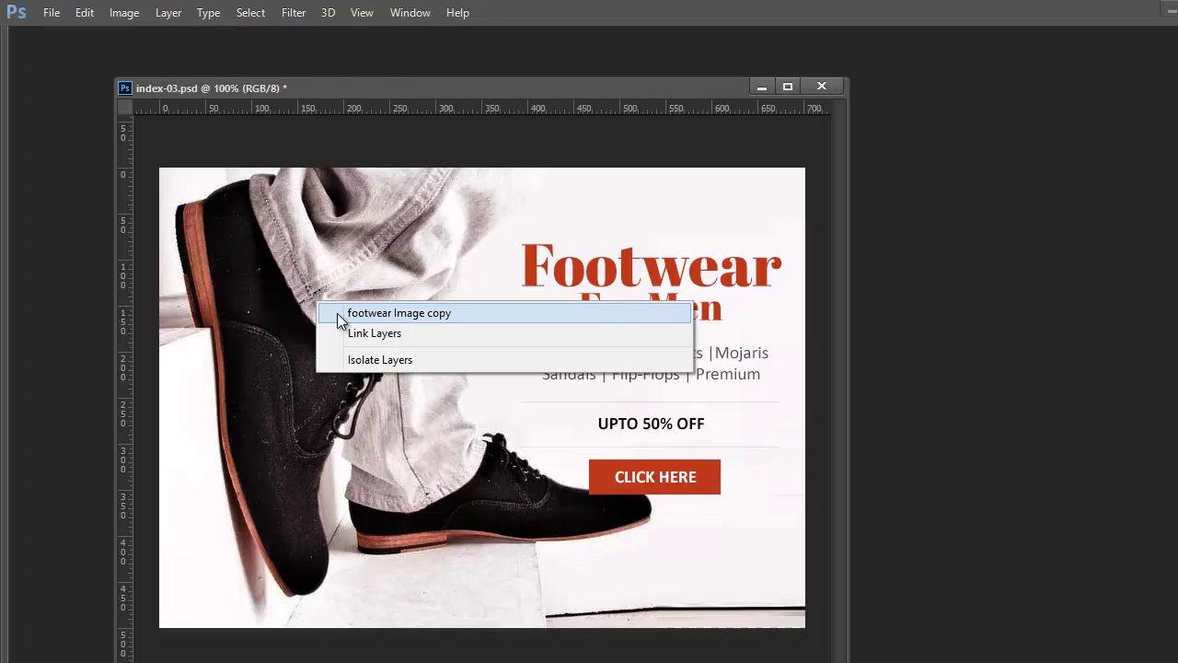
pyautogui.click(378, 310)
pyautogui.moveTo(342, 321); pyautogui.dragTo(405, 413)
pyautogui.press('Tab')
pyautogui.press('Tab')
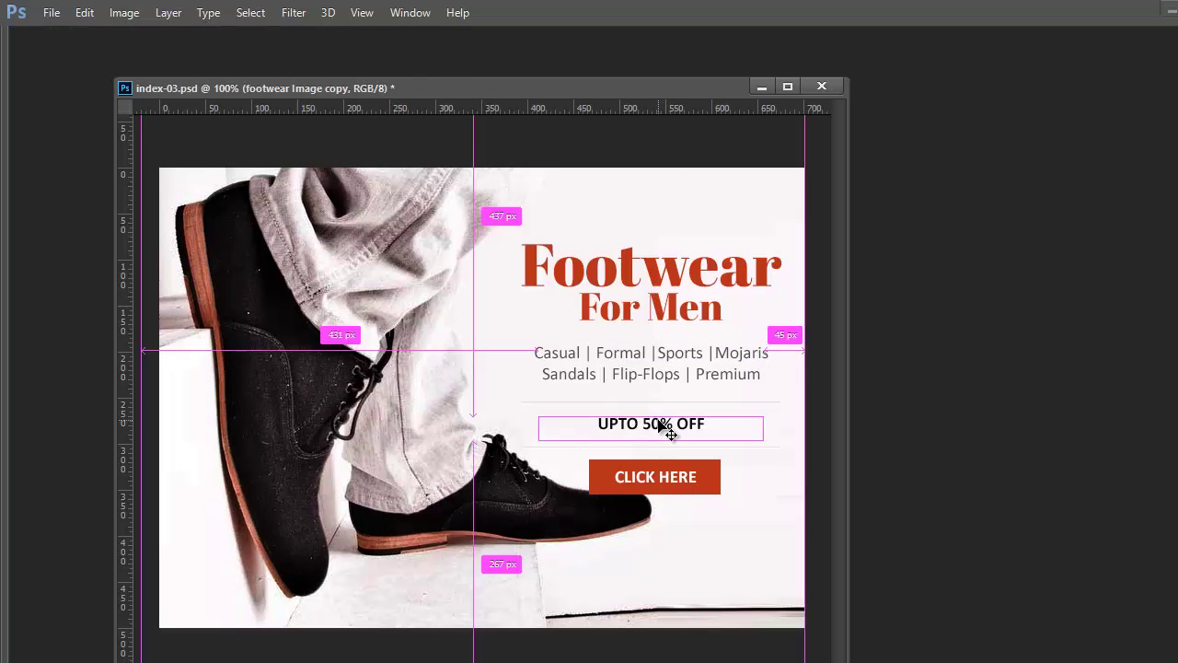
# Nudge the "Footwear For Men" heading and the shoe category text slightly upward.
pyautogui.rightClick(630, 284)
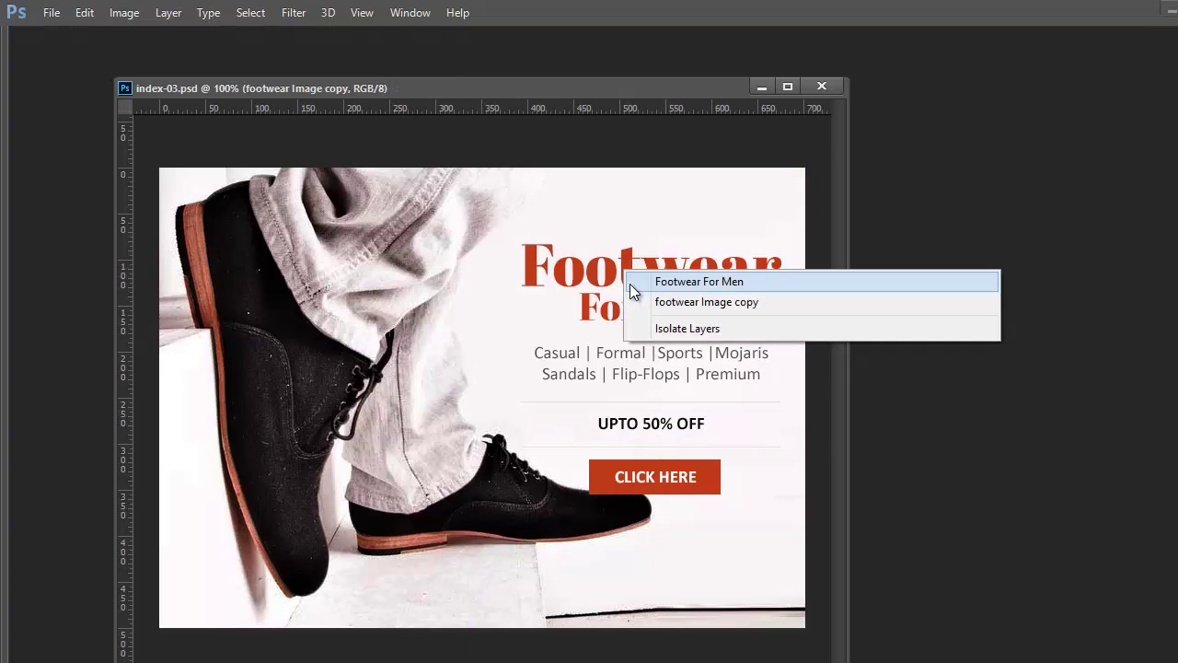
pyautogui.click(631, 284)
pyautogui.moveTo(632, 286); pyautogui.dragTo(631, 281)
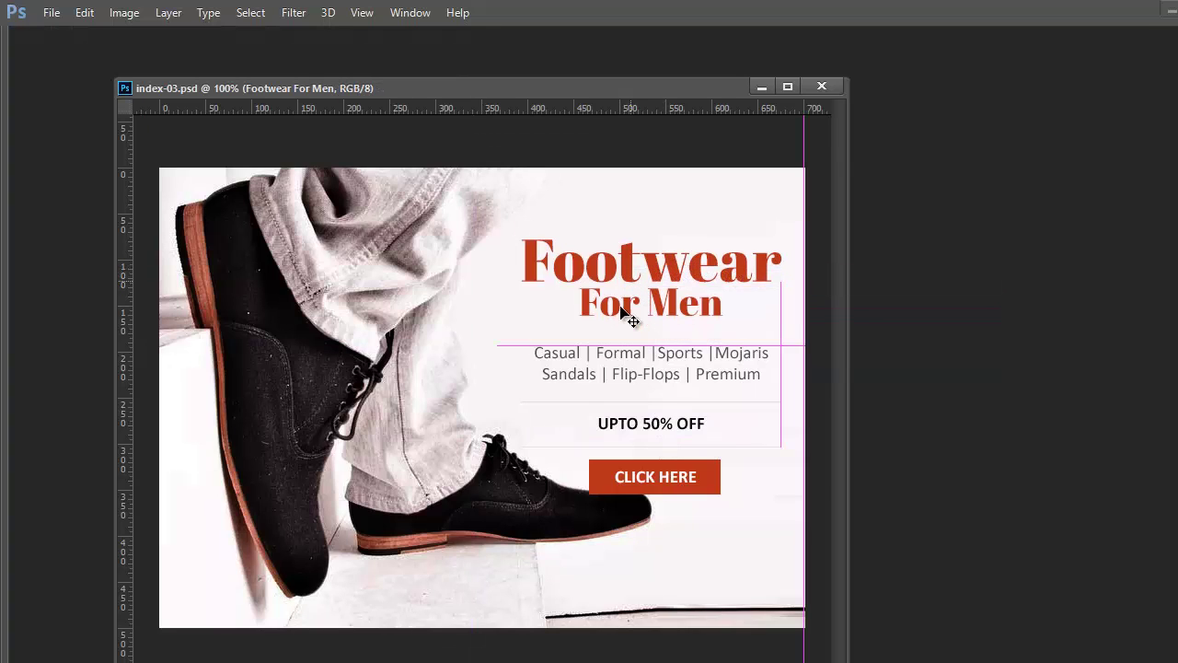
pyautogui.rightClick(635, 364)
pyautogui.click(644, 367)
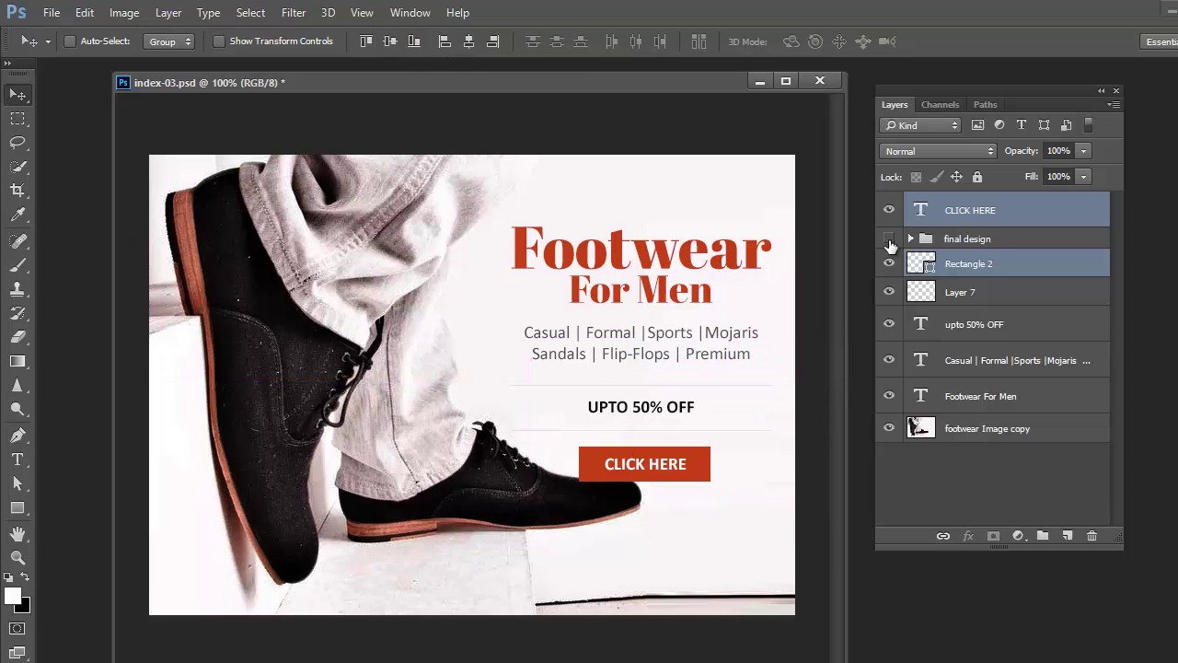
# Show and hide the "final design" group repeatedly to compare it with the current layout.
pyautogui.click(888, 241)
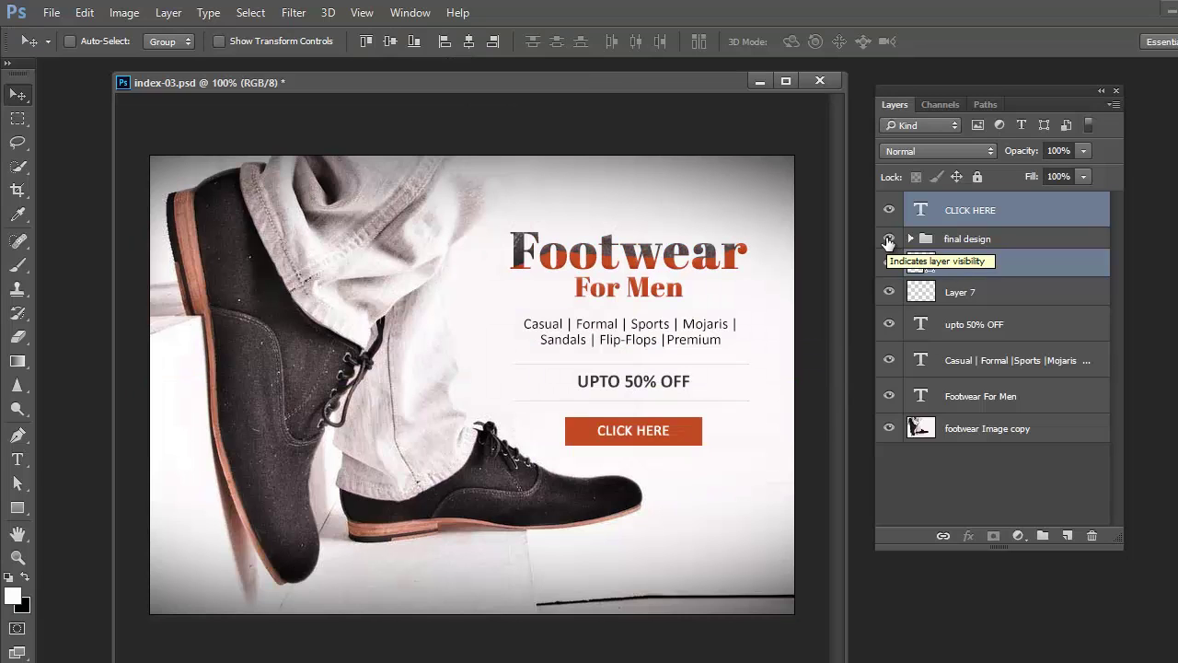
pyautogui.click(888, 239)
pyautogui.click(888, 239)
pyautogui.click(888, 239)
# Reduce the font size of the entire "Footwear For Men" heading by six size steps.
pyautogui.rightClick(690, 267)
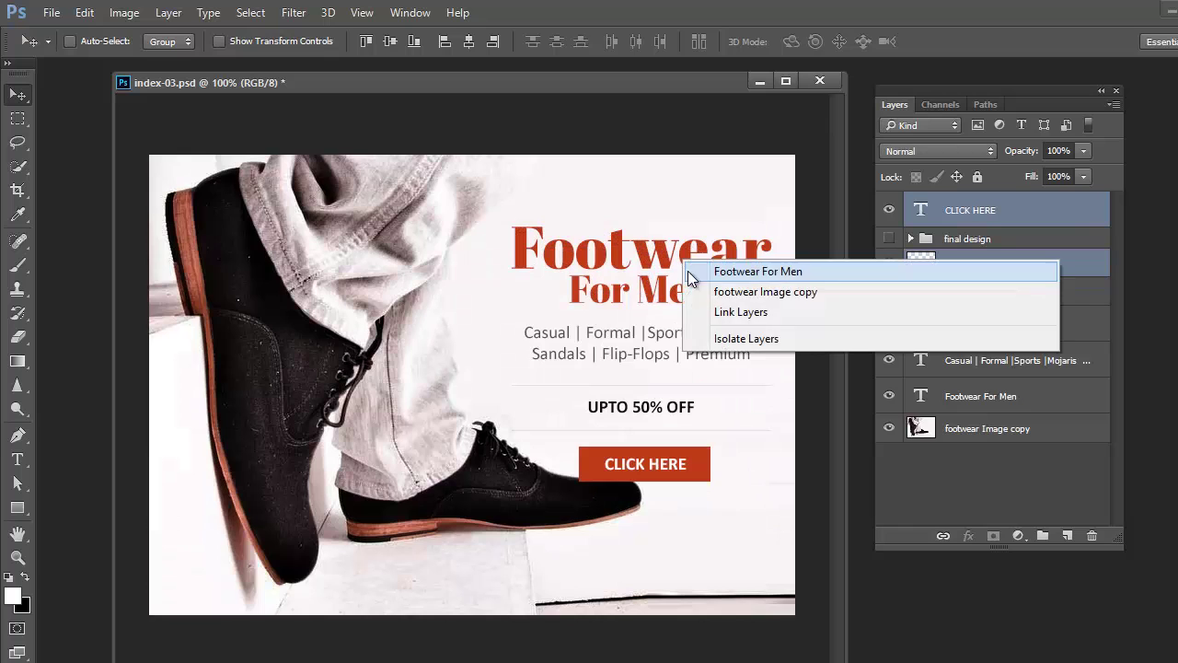
pyautogui.click(692, 273)
pyautogui.press('t')
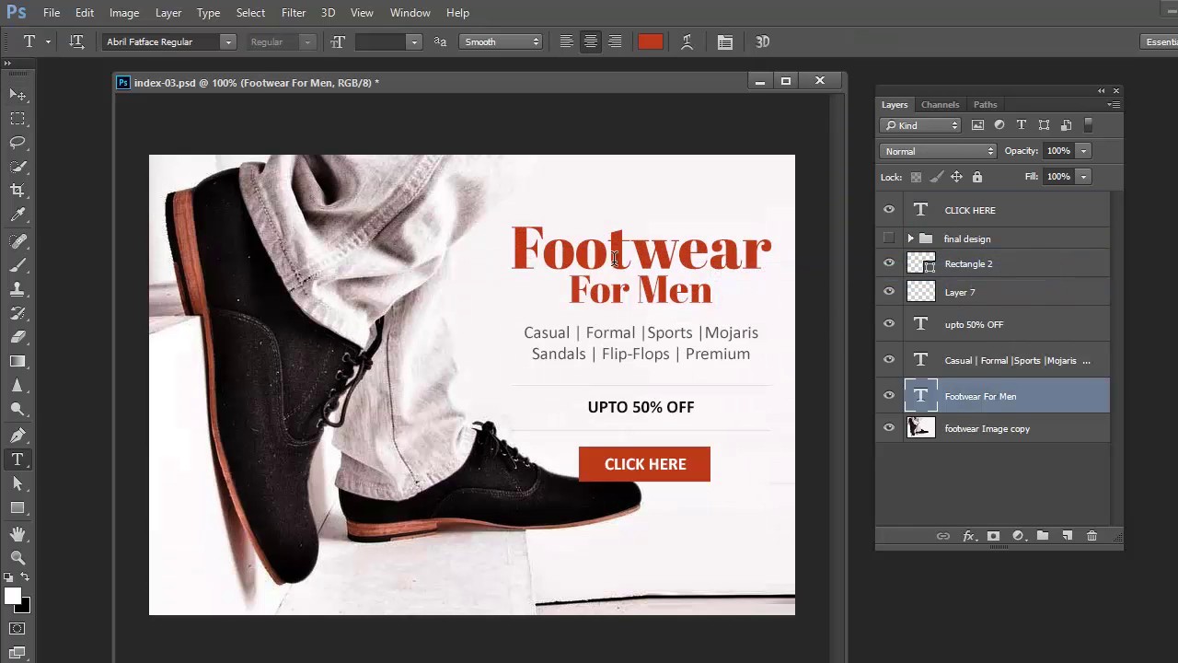
pyautogui.click(614, 259)
pyautogui.hotkey('ctrl', 'a')
pyautogui.hotkey('ctrl', 'shift', ',')
pyautogui.hotkey('ctrl', 'shift', ',')
pyautogui.hotkey('ctrl', 'shift', ',')
pyautogui.hotkey('ctrl', 'shift', ',')
pyautogui.hotkey('ctrl', 'shift', ',')
pyautogui.hotkey('ctrl', 'shift', ',')
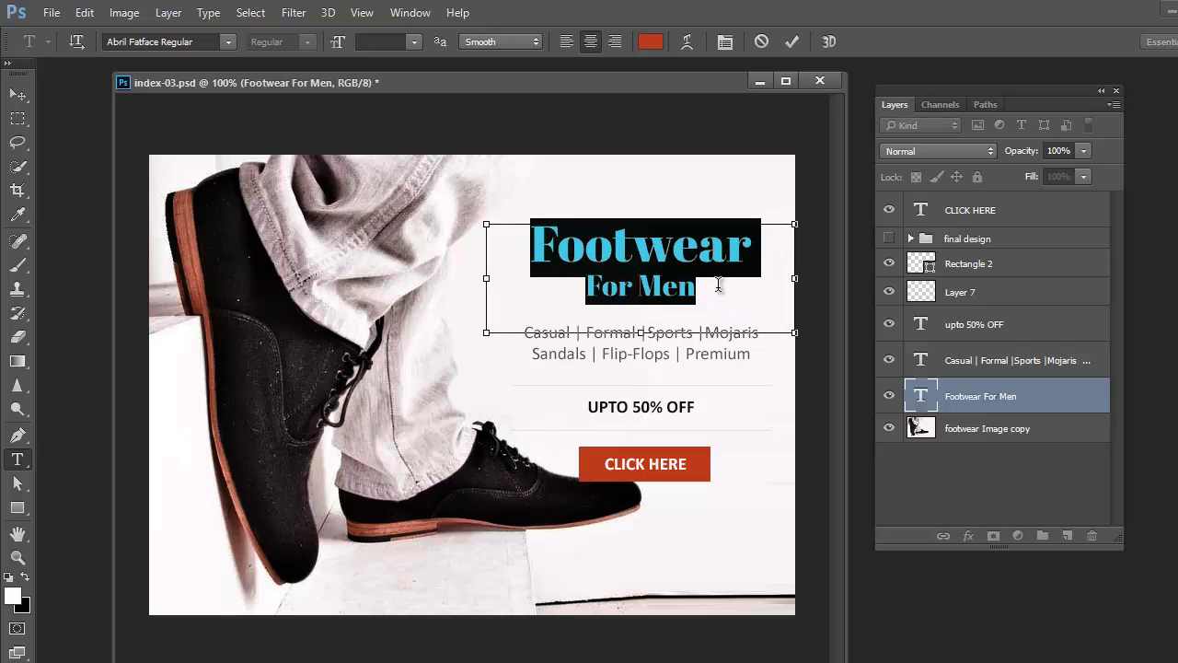
pyautogui.hotkey('ctrl', 'Return')
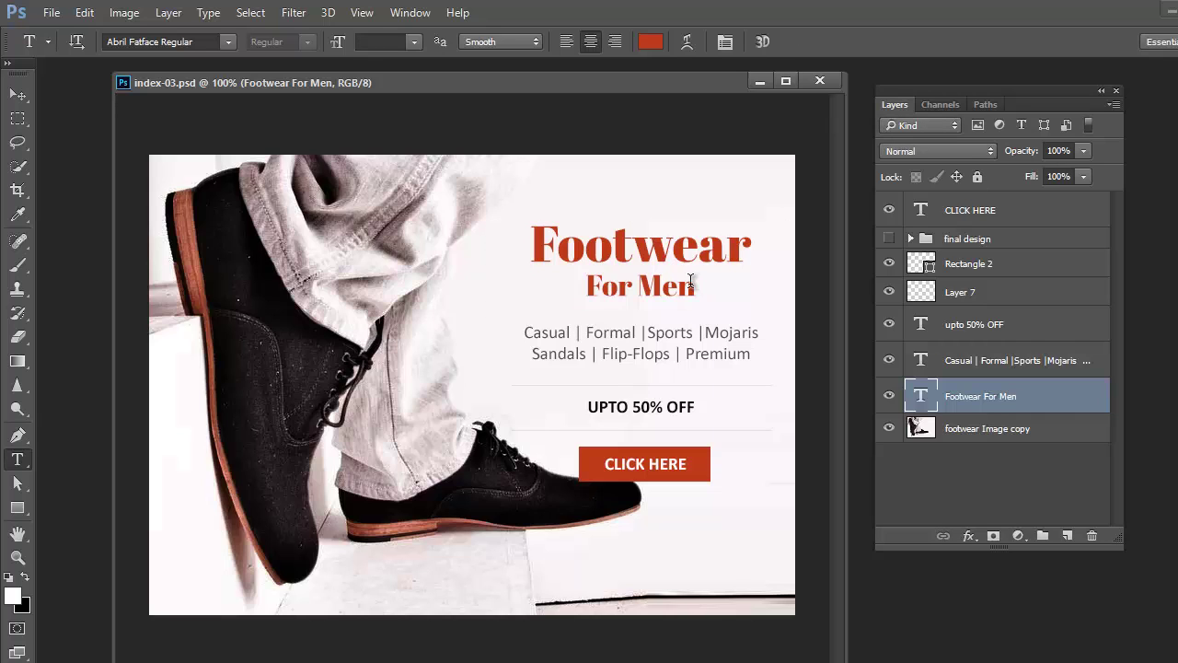
# Set the leading of the "Footwear For Men" heading to 35 px.
pyautogui.click(688, 286)
pyautogui.hotkey('ctrl', 'a')
pyautogui.hotkey('ctrl', 't')
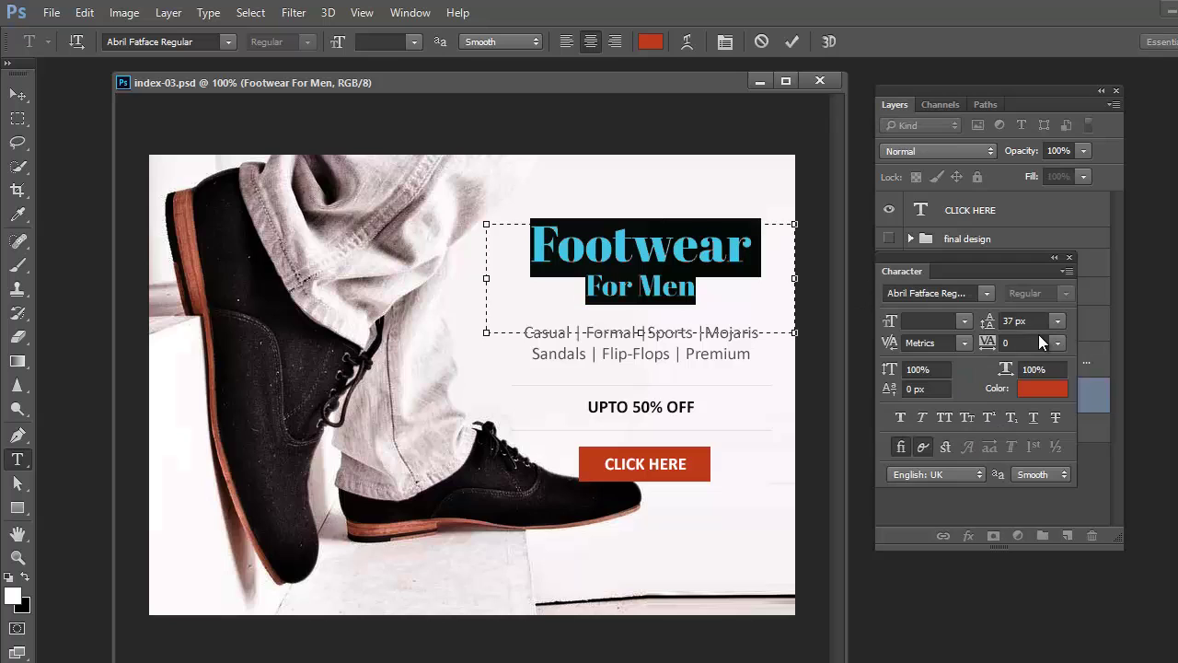
pyautogui.click(987, 321)
pyautogui.press('Down')
pyautogui.press('Down')
pyautogui.hotkey('ctrl', 'Return')
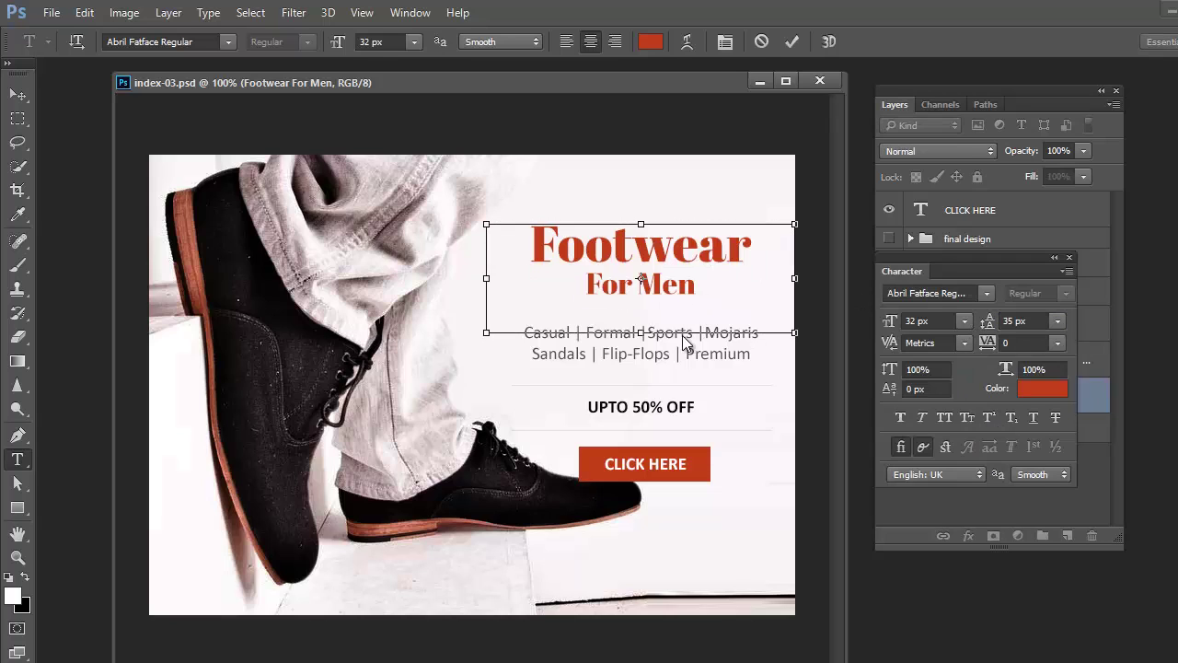
# Move the heading up and slightly left, and raise the category text to sit closer beneath it.
pyautogui.press('v')
pyautogui.moveTo(678, 274); pyautogui.dragTo(671, 267)
pyautogui.rightClick(655, 337)
pyautogui.click(681, 343)
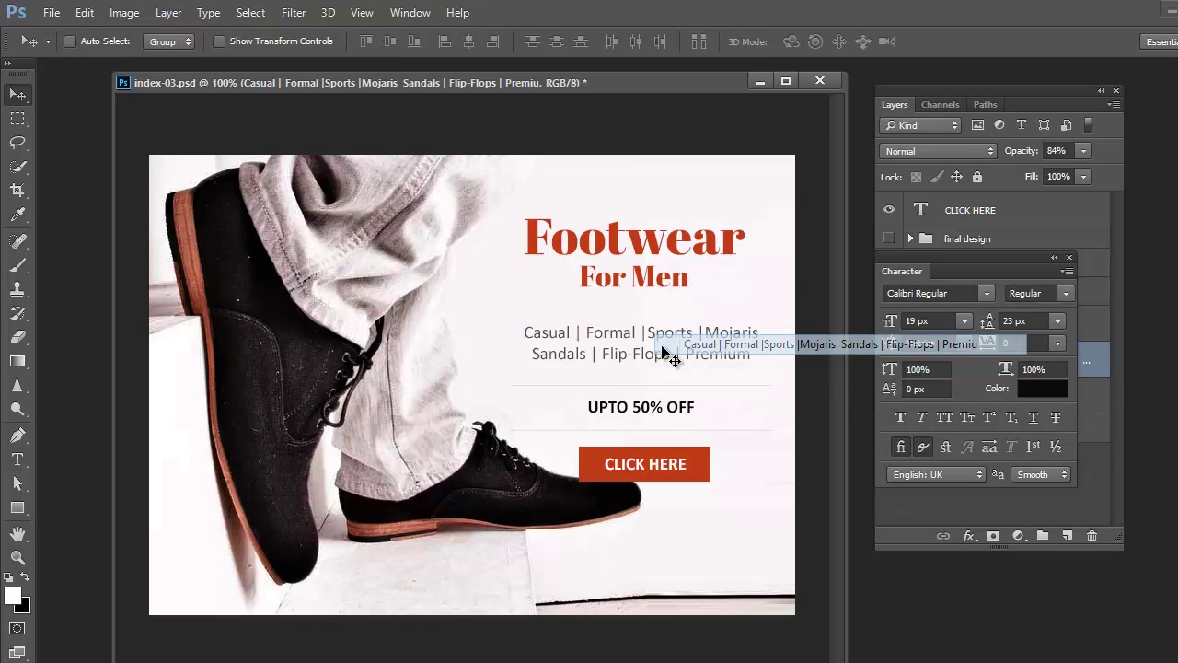
pyautogui.moveTo(664, 353); pyautogui.dragTo(663, 335)
# Move the divider lines and the "UPTO 50% OFF" text up together, closer to the category text.
pyautogui.rightClick(646, 390)
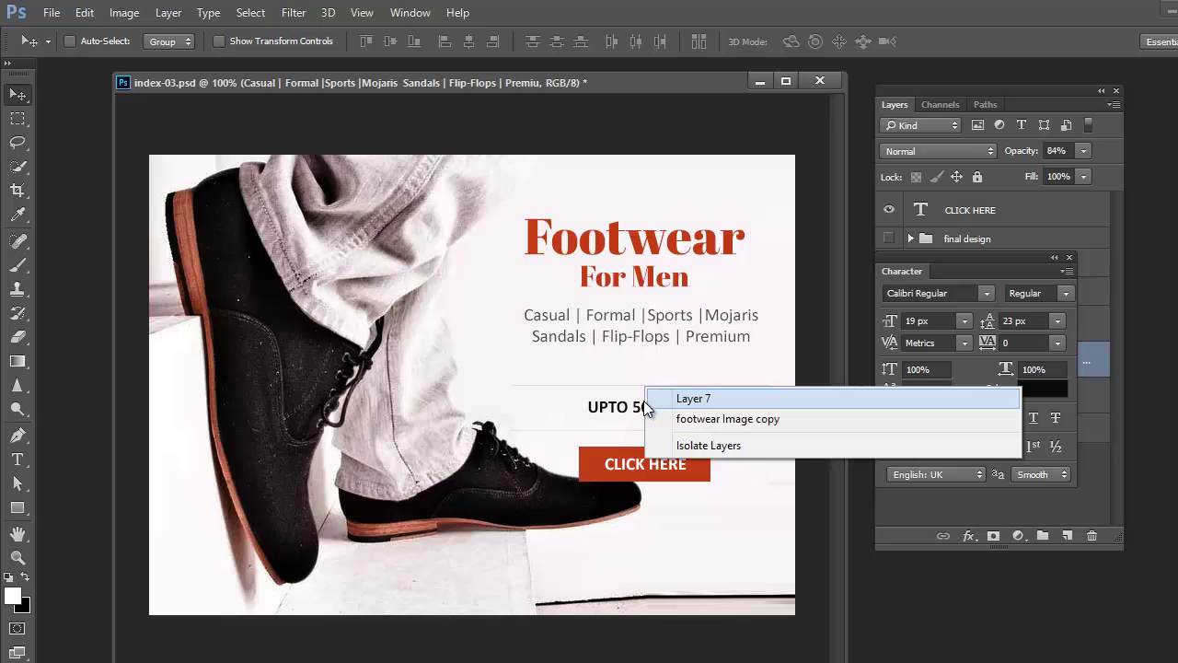
pyautogui.click(681, 394)
pyautogui.rightClick(650, 412)
pyautogui.click(681, 419)
pyautogui.moveTo(653, 405); pyautogui.dragTo(654, 401)
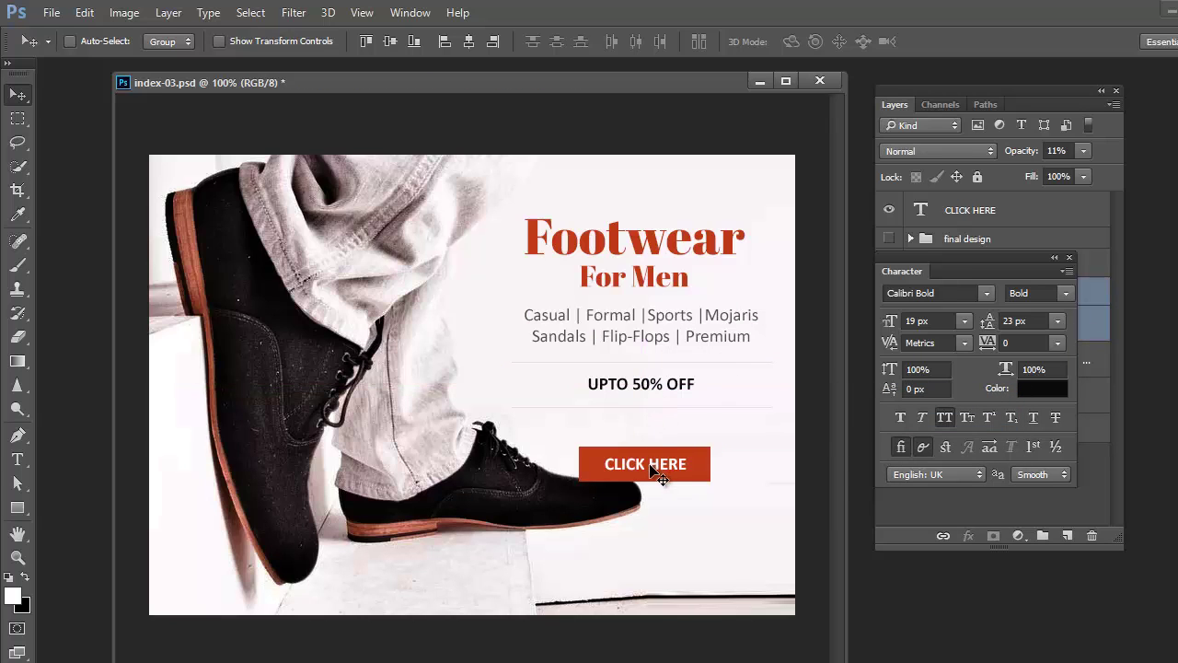
# Move the "CLICK HERE" text and its red rectangle together straight up by about 20 px.
pyautogui.rightClick(640, 465)
pyautogui.click(674, 476)
pyautogui.rightClick(604, 459)
pyautogui.keyDown('shift'); pyautogui.click(622, 468); pyautogui.keyUp('shift')
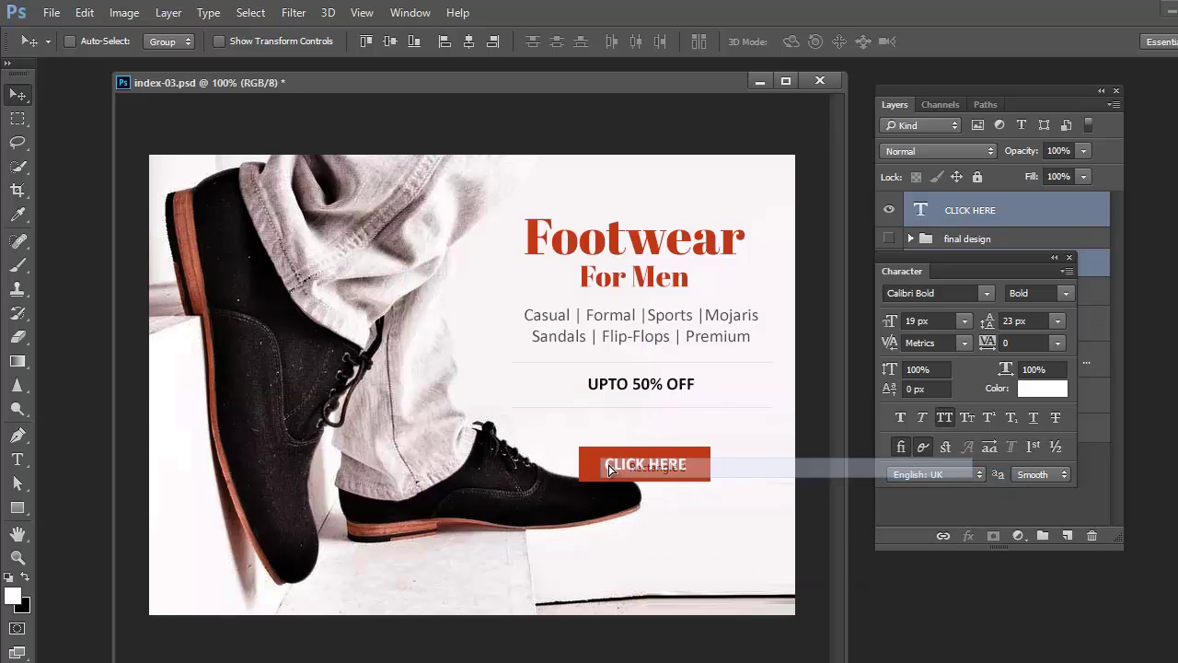
pyautogui.moveTo(609, 477); pyautogui.dragTo(609, 452)
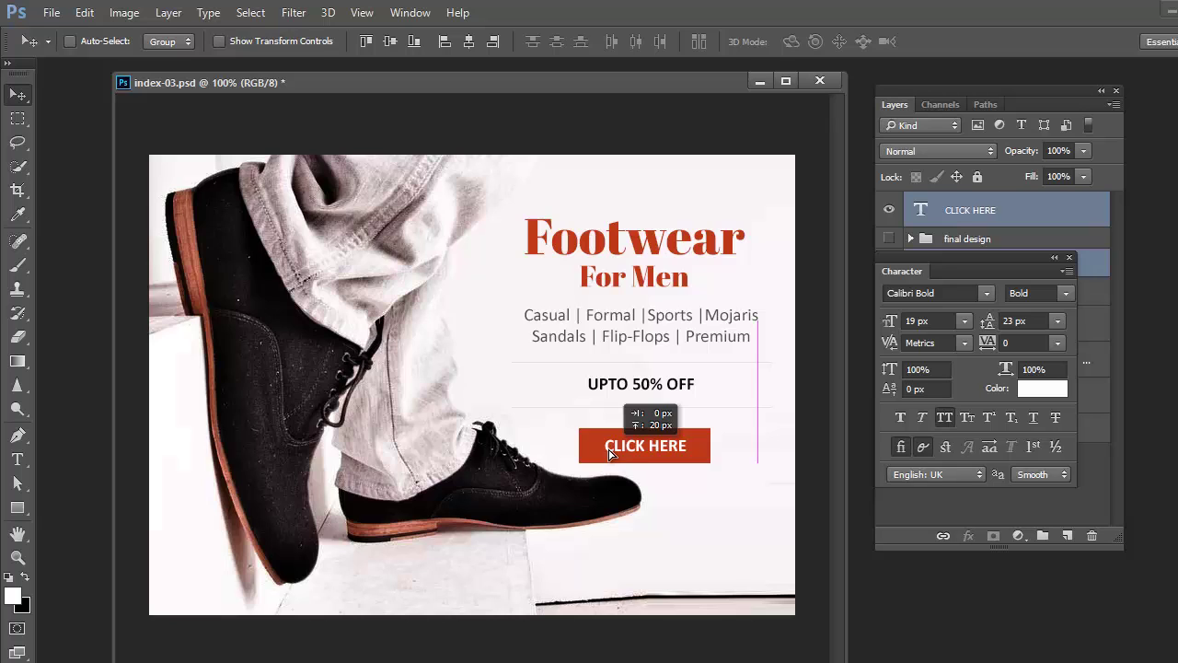
pyautogui.moveTo(608, 453); pyautogui.dragTo(608, 453)
# Trace a closed Pen path around the black upper of the flat shoe on the "footwear Image copy" layer.
pyautogui.rightClick(542, 515)
pyautogui.click(589, 515)
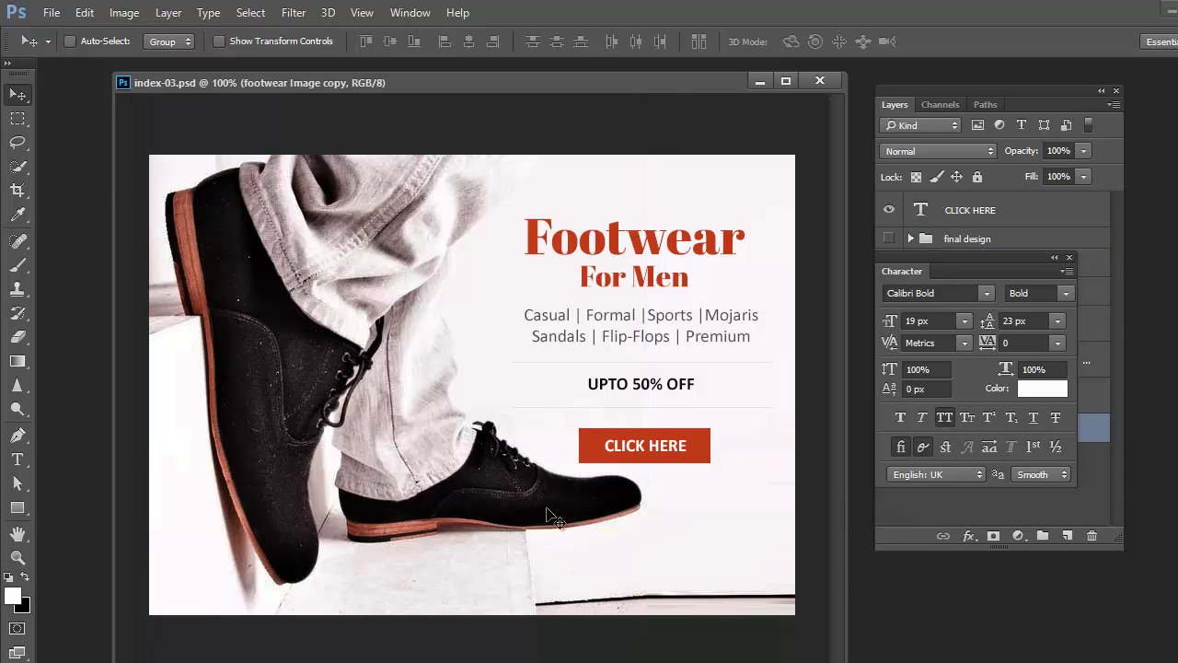
pyautogui.press('p')
pyautogui.click(415, 512)
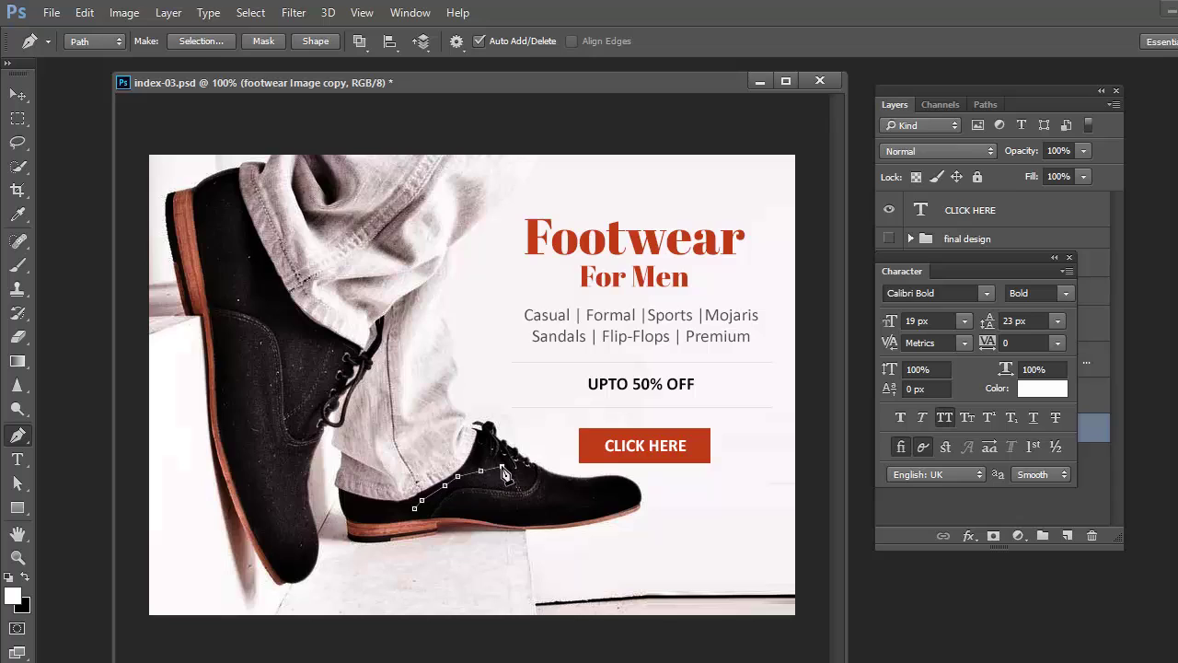
pyautogui.click(584, 484)
pyautogui.click(609, 487)
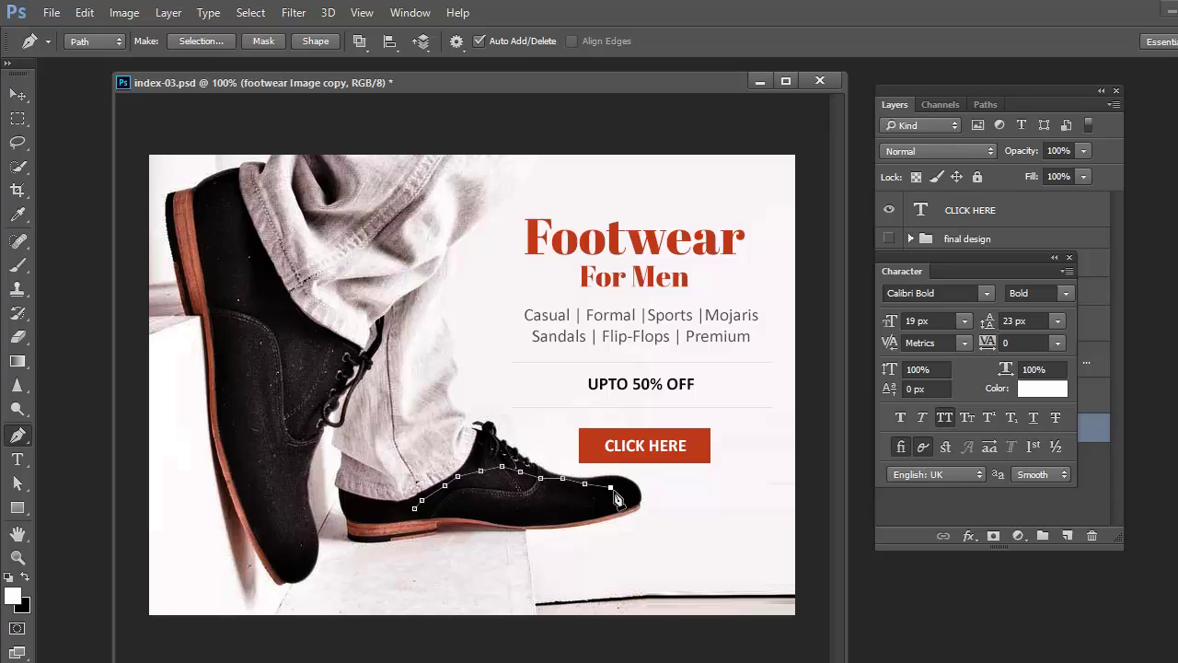
pyautogui.click(549, 521)
pyautogui.click(529, 524)
pyautogui.click(505, 525)
pyautogui.click(425, 516)
pyautogui.click(413, 511)
# Turn the path into a selection, copy the black shoe texture to a new layer and place it over the heading.
pyautogui.hotkey('ctrl', 'Return')
pyautogui.press('v')
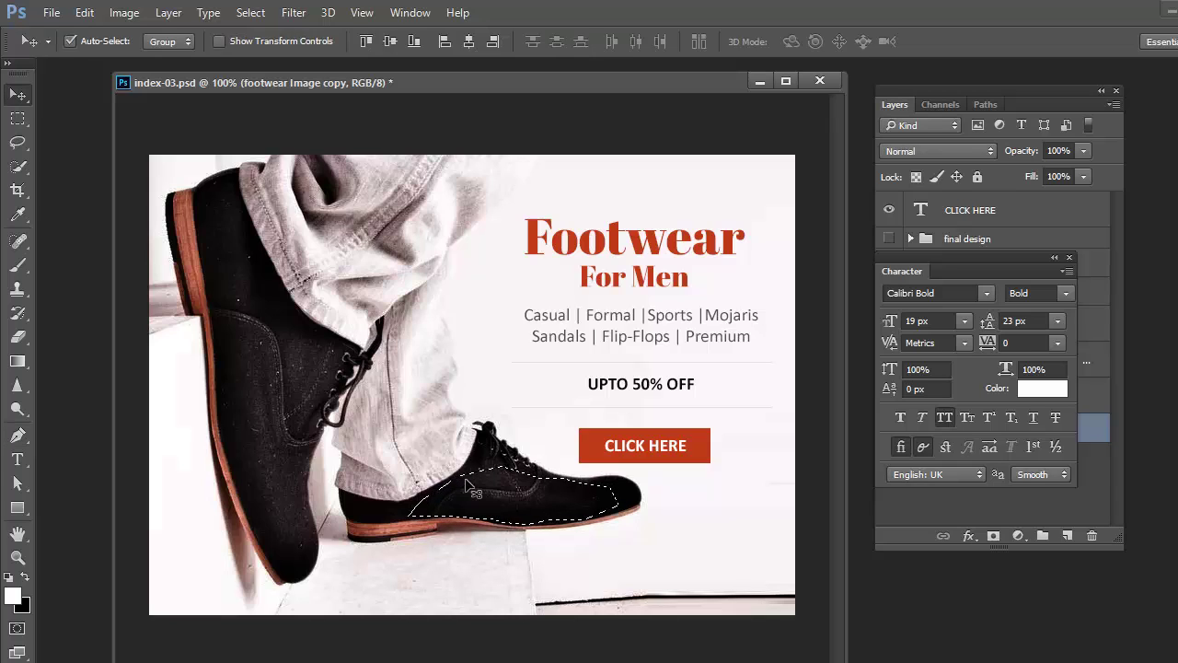
pyautogui.hotkey('ctrl', 'j')
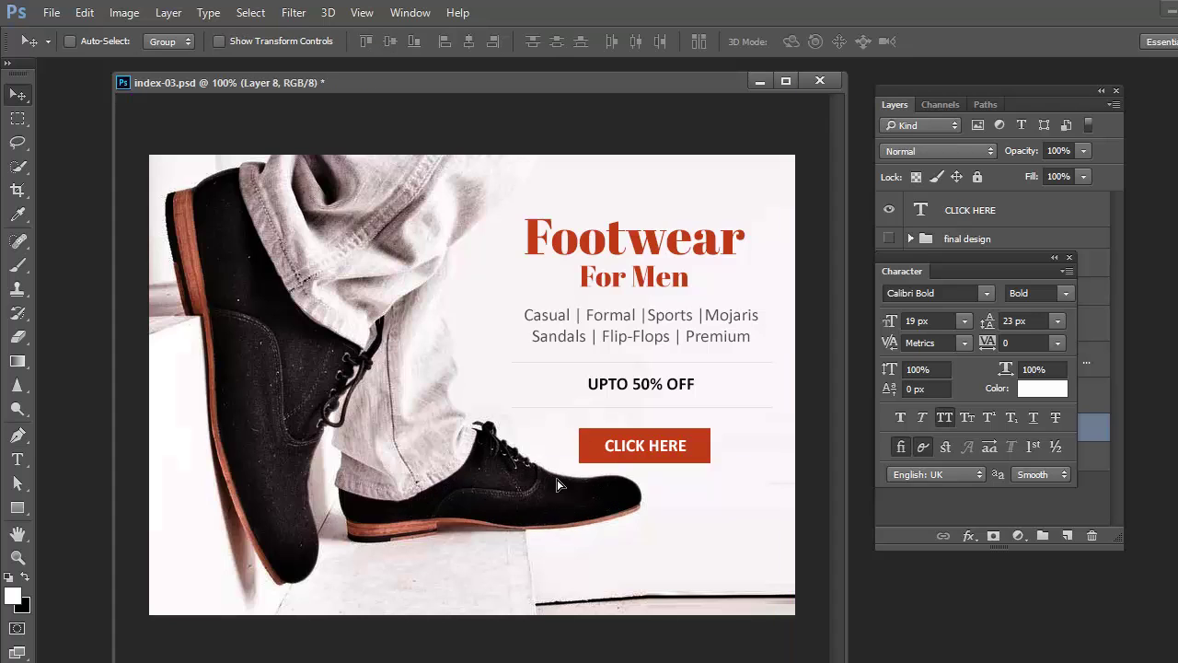
pyautogui.moveTo(558, 485); pyautogui.dragTo(644, 237)
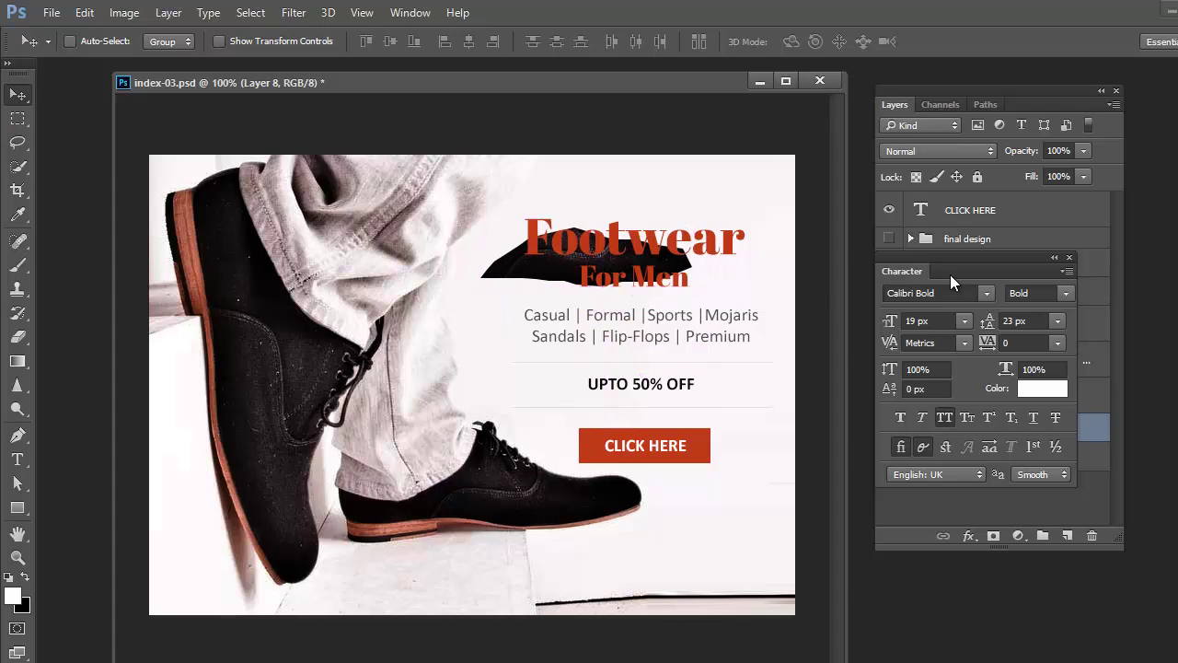
# Place the shoe texture layer directly above the "Footwear For Men" layer and enlarge it across the heading.
pyautogui.click(1069, 258)
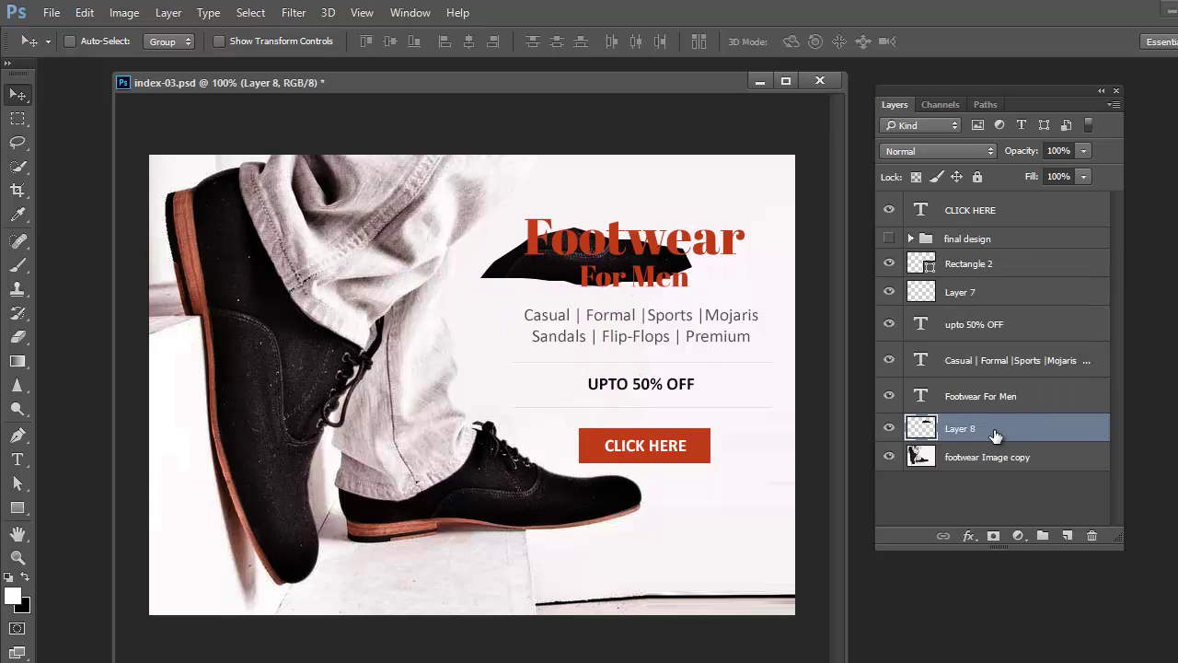
pyautogui.moveTo(993, 427); pyautogui.dragTo(975, 379)
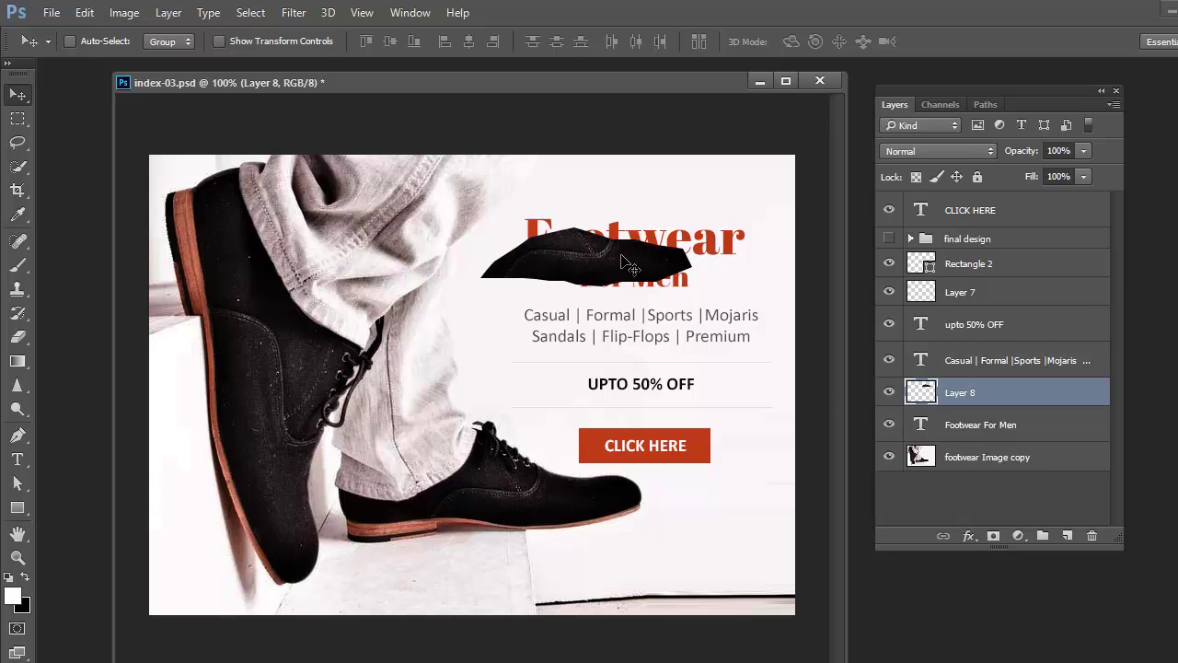
pyautogui.hotkey('ctrl', 't')
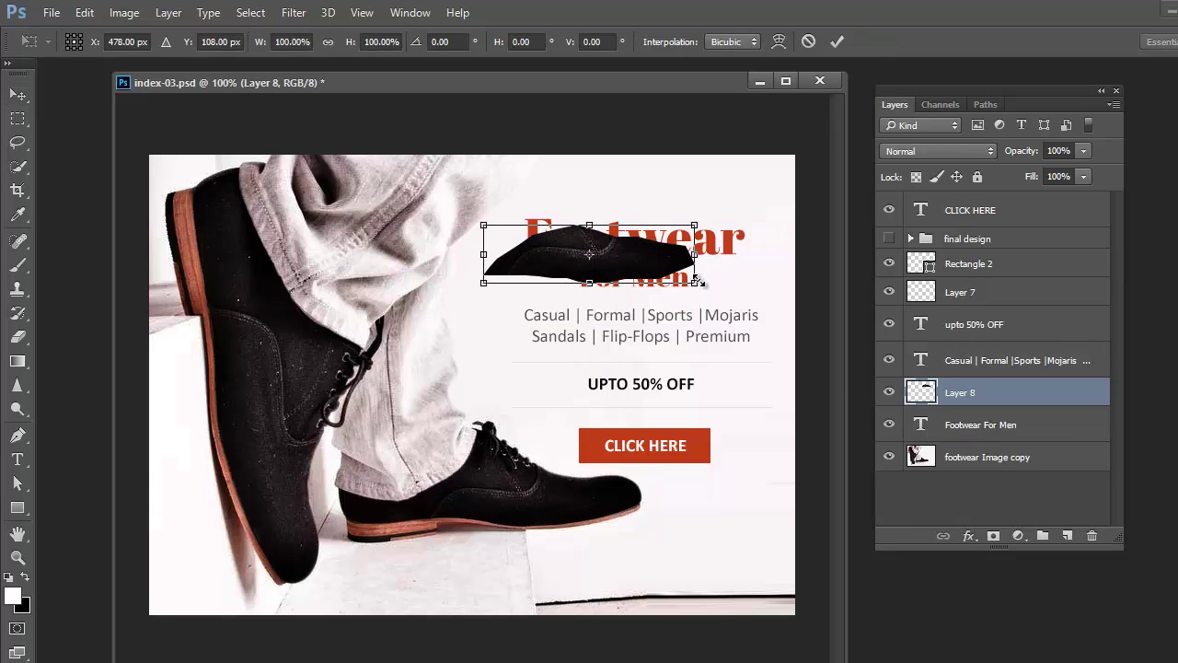
pyautogui.moveTo(697, 280); pyautogui.dragTo(769, 285)
pyautogui.press('Return')
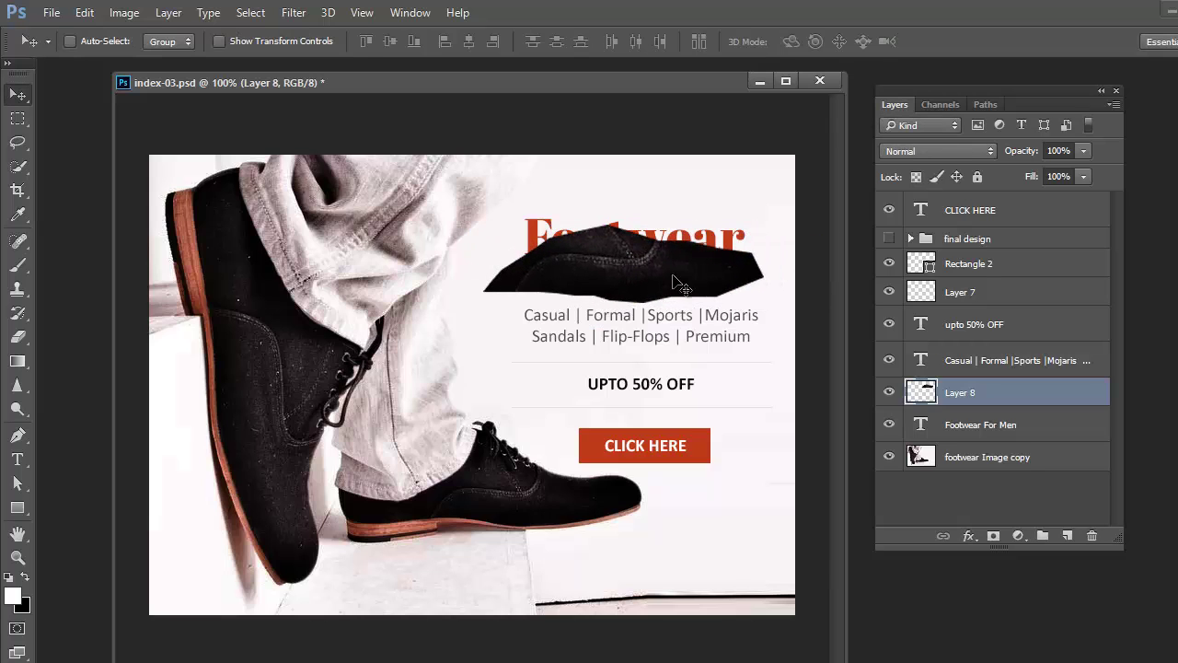
# Clip the shoe texture to the heading text and move it up so it covers the upper half of "Footwear".
pyautogui.click(175, 14)
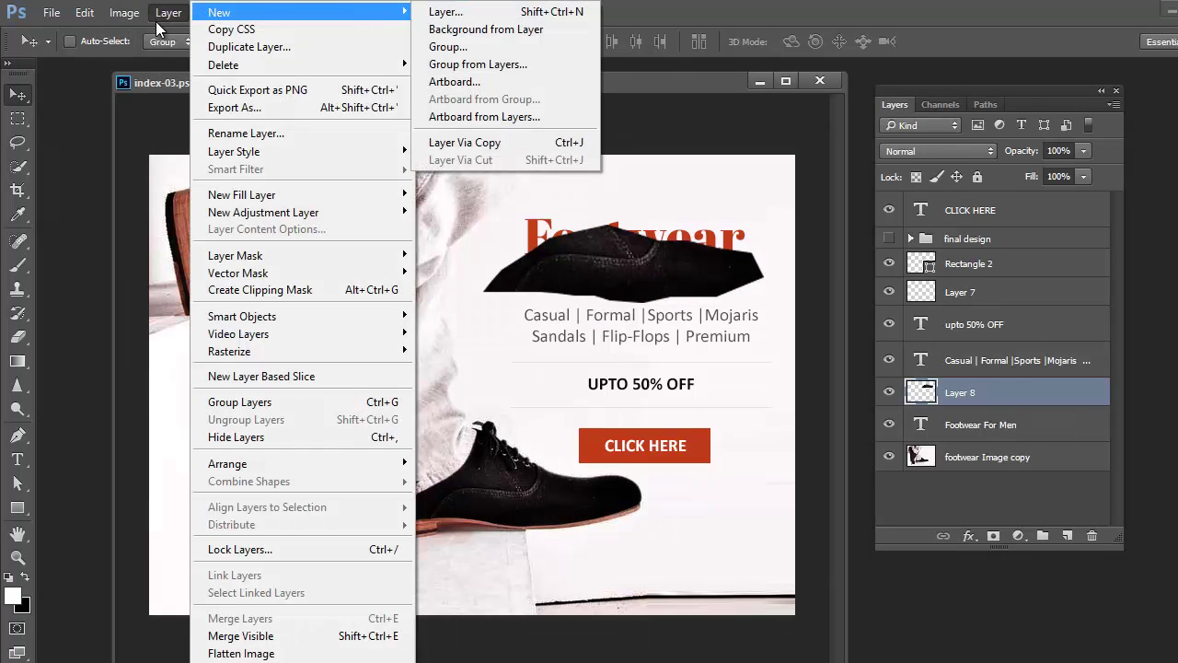
pyautogui.click(244, 289)
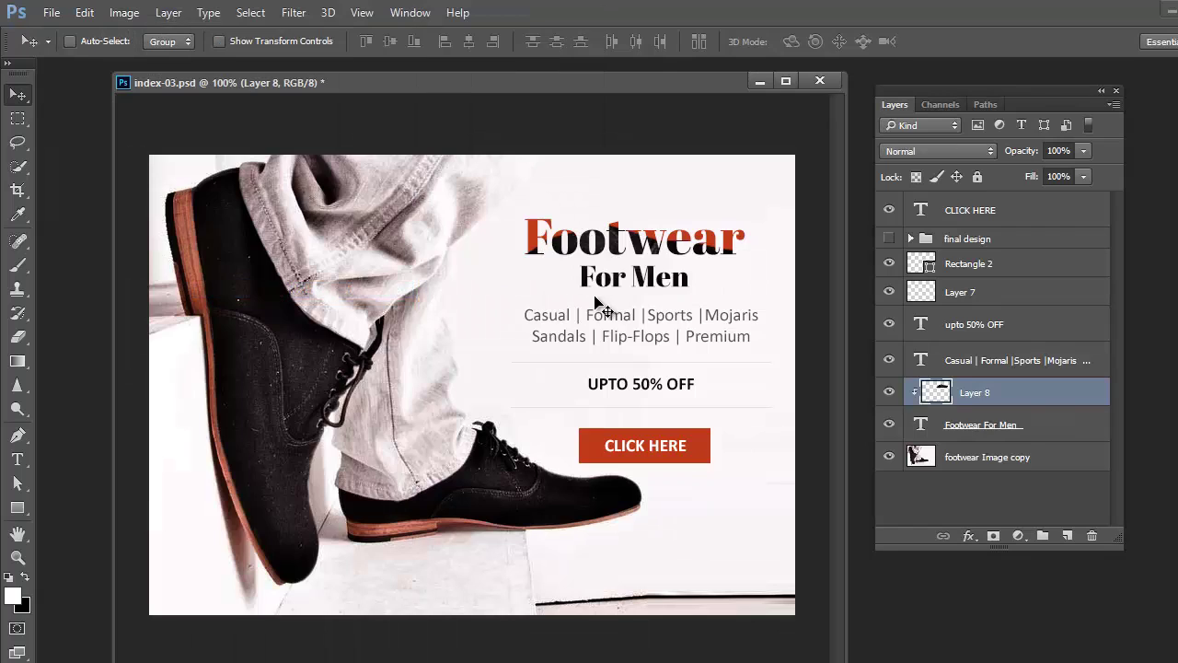
pyautogui.moveTo(619, 271); pyautogui.dragTo(622, 198)
pyautogui.press('Tab')
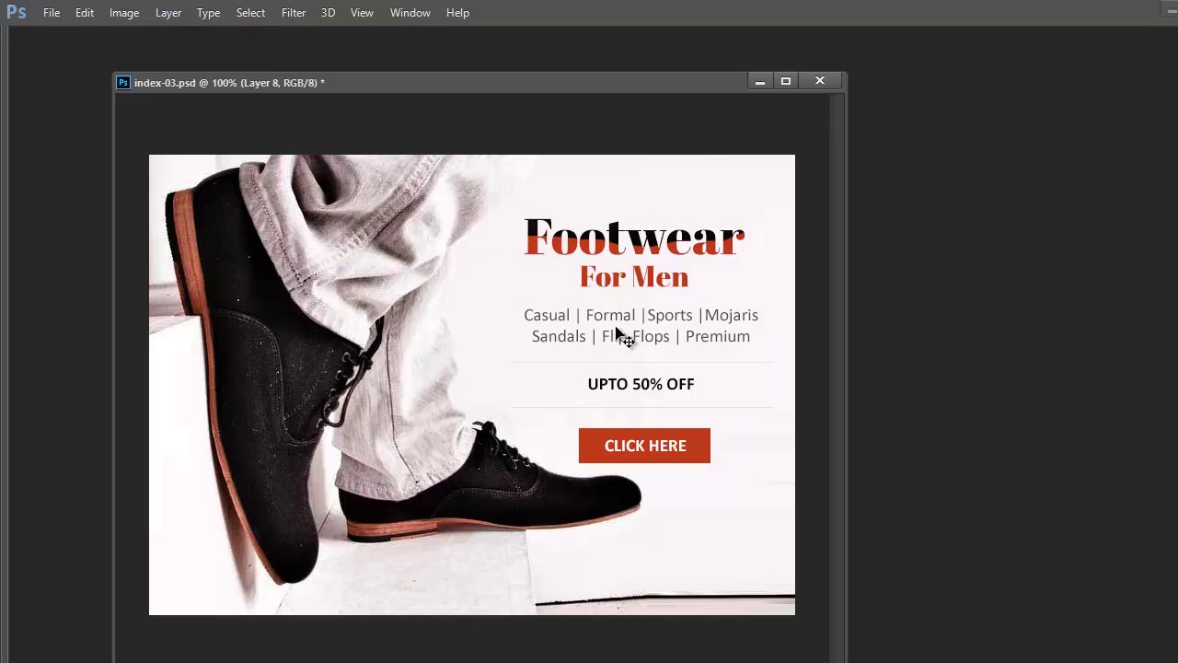
pyautogui.press('Tab')
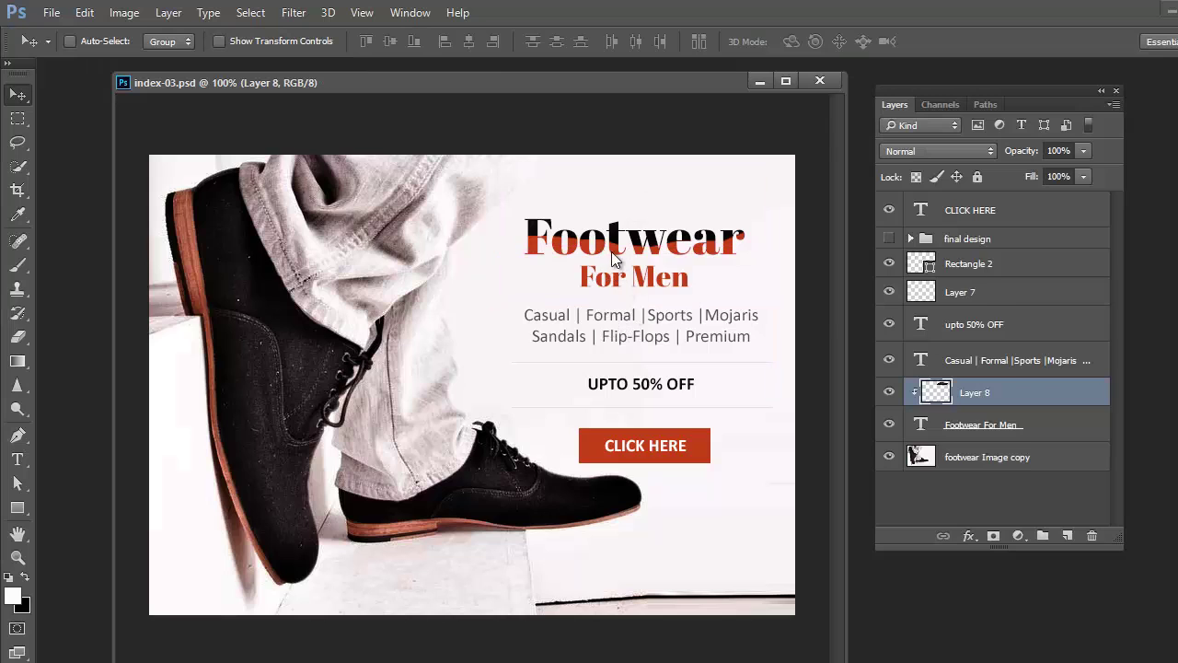
# Apply a Bevel & Emboss to the "Footwear For Men" text with depth 307%, size 2 px and soften 5 px.
pyautogui.rightClick(611, 251)
pyautogui.click(608, 262)
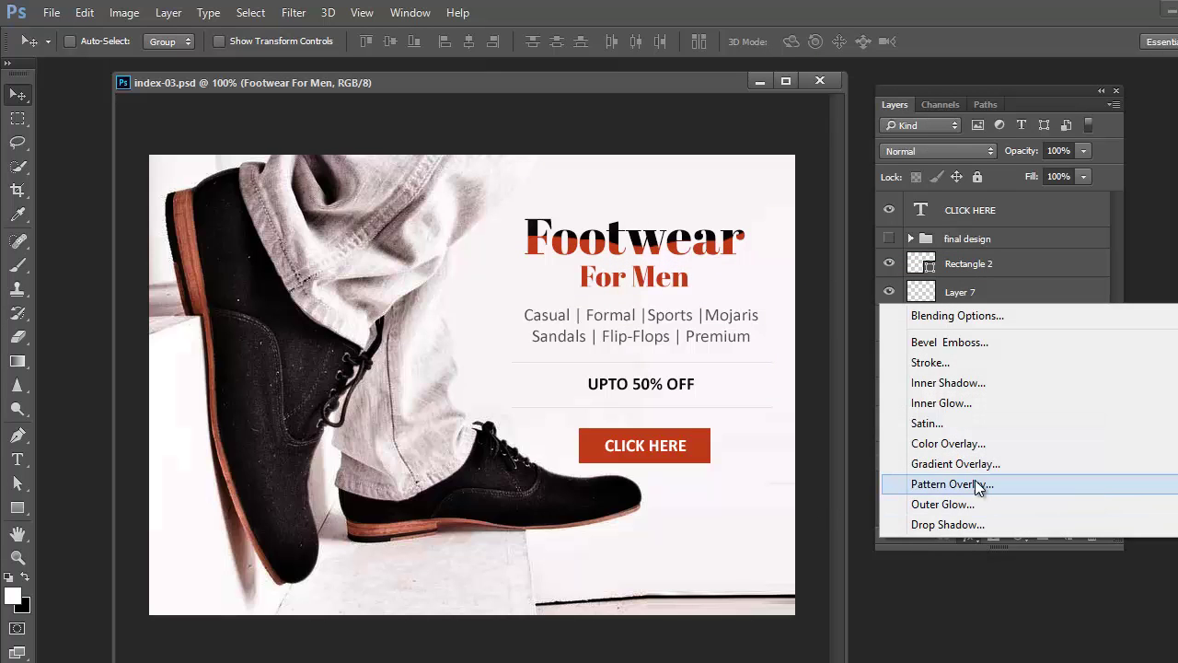
pyautogui.click(965, 342)
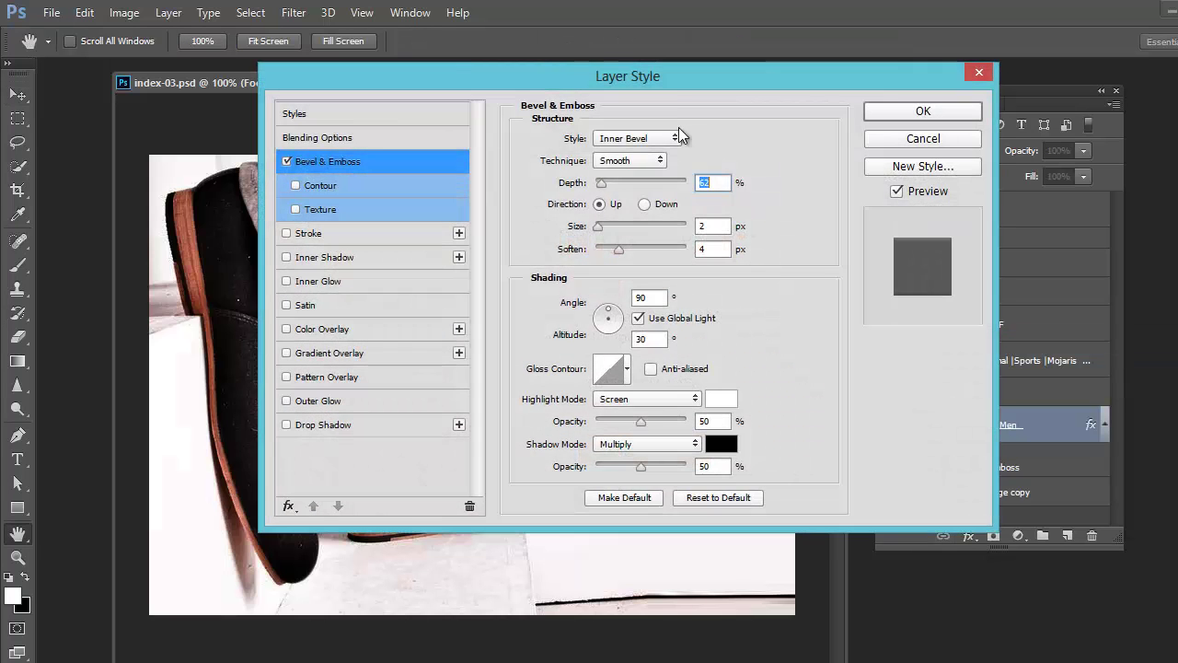
pyautogui.moveTo(635, 54); pyautogui.dragTo(881, 353)
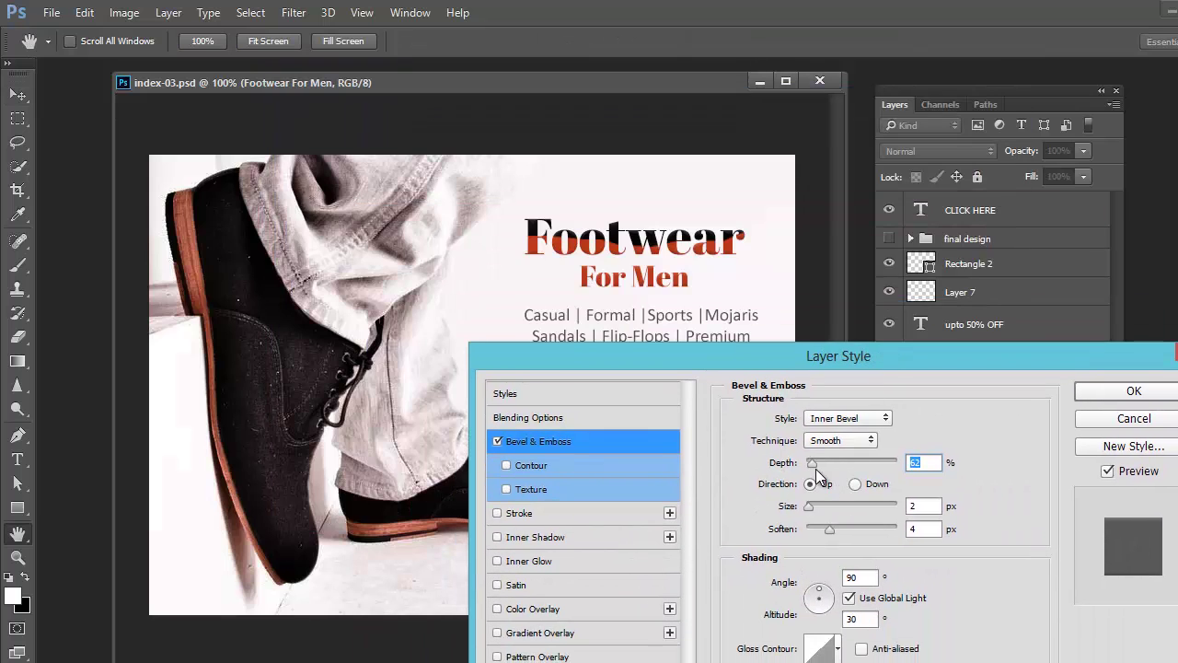
pyautogui.moveTo(819, 460); pyautogui.dragTo(812, 506)
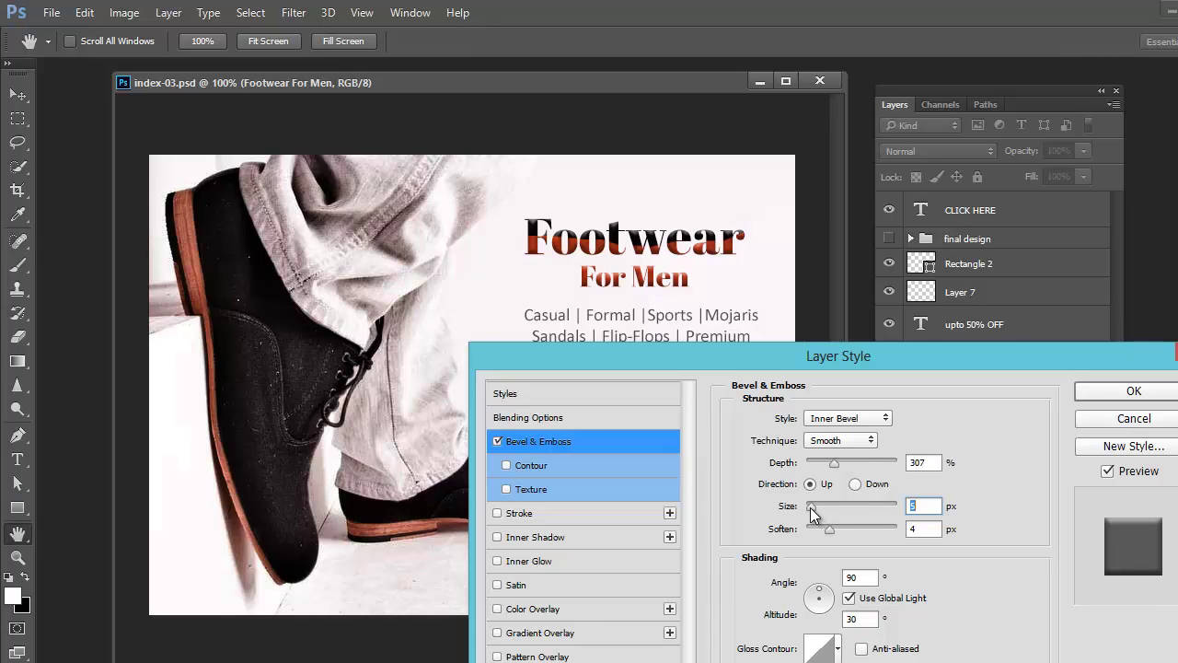
pyautogui.moveTo(810, 508); pyautogui.dragTo(836, 531)
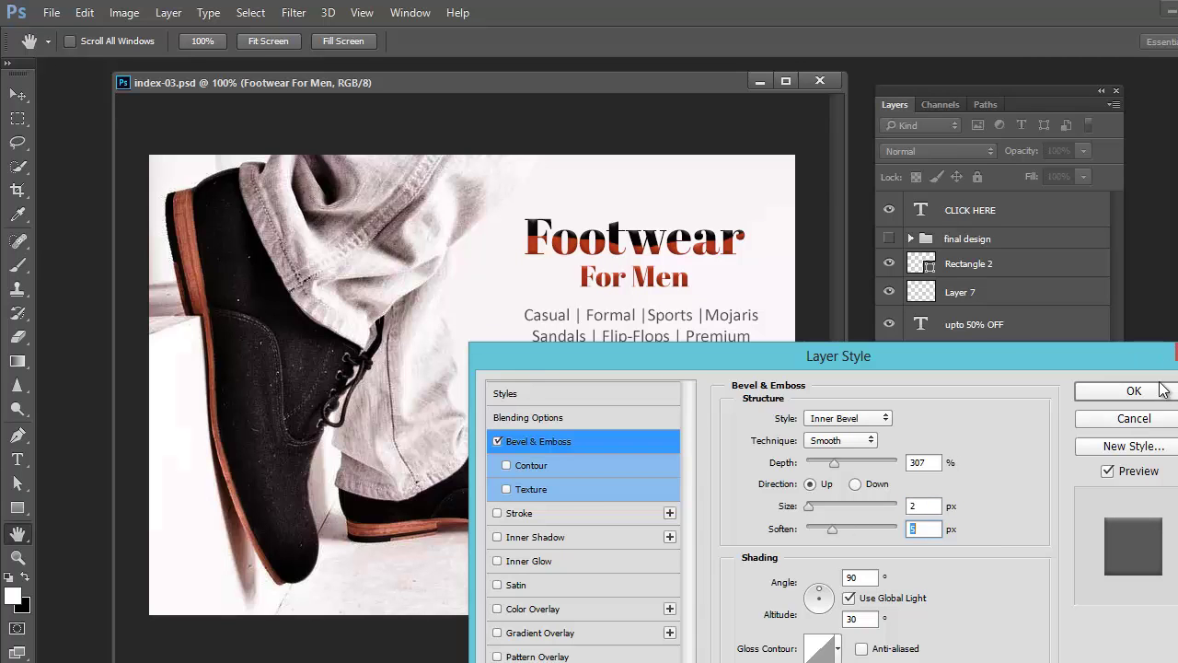
pyautogui.click(1133, 392)
# Move the clipped shoe texture in Layer 8 down over the lower half of "Footwear" and the "For Men" line.
pyautogui.moveTo(635, 241); pyautogui.dragTo(636, 273)
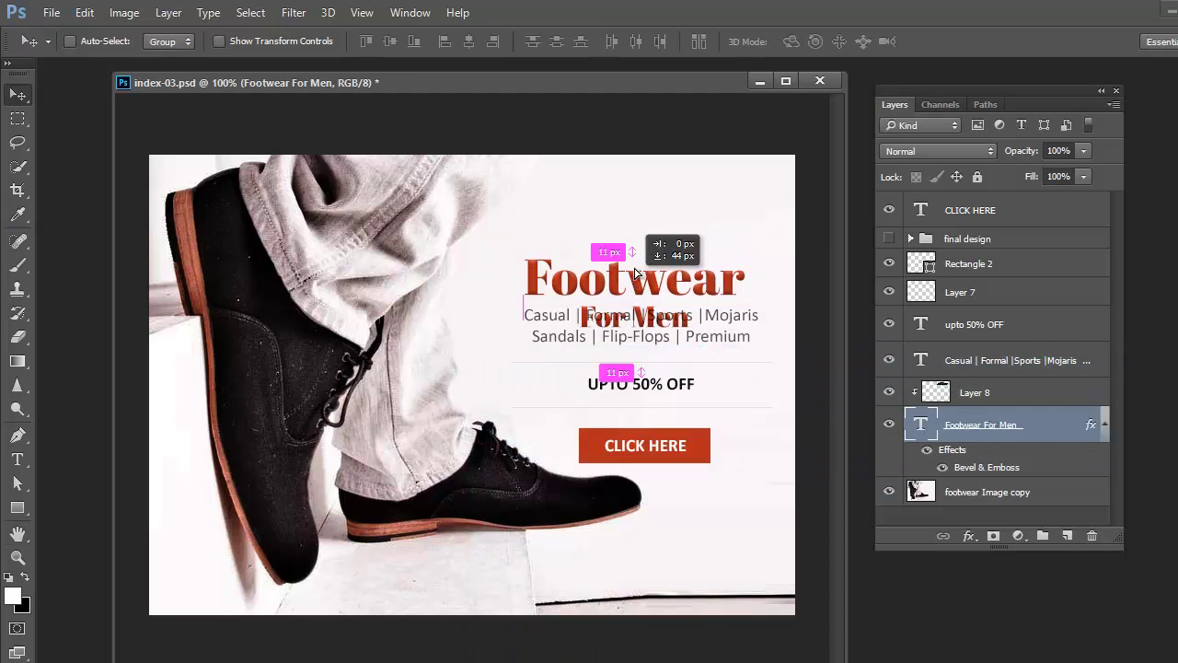
pyautogui.hotkey('ctrl', 'z')
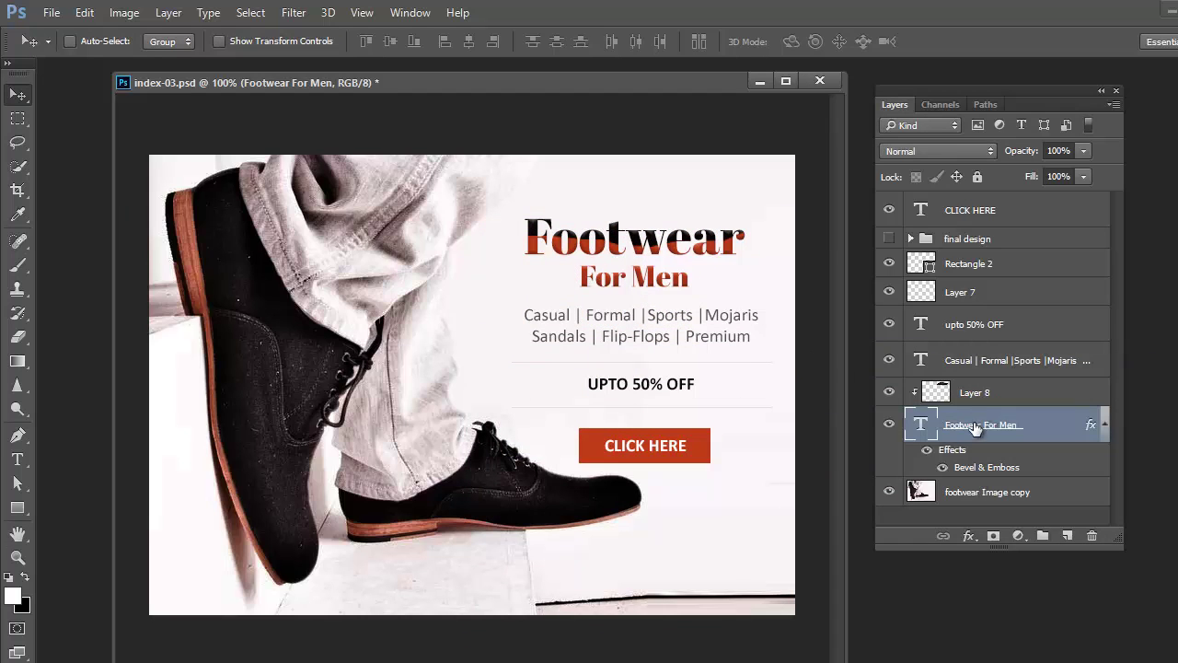
pyautogui.click(980, 394)
pyautogui.moveTo(637, 235); pyautogui.dragTo(655, 287)
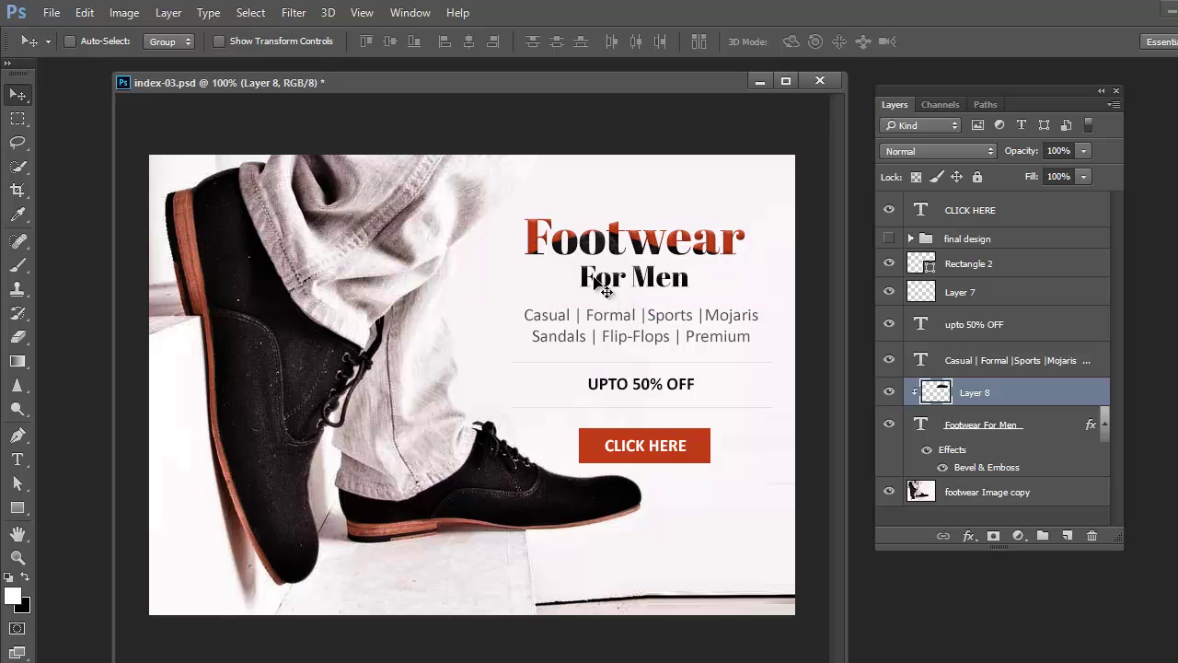
# Select a rectangular area around "For Men" on Layer 8, delete the shoe texture inside it and deselect.
pyautogui.press('m')
pyautogui.moveTo(574, 265); pyautogui.dragTo(716, 287)
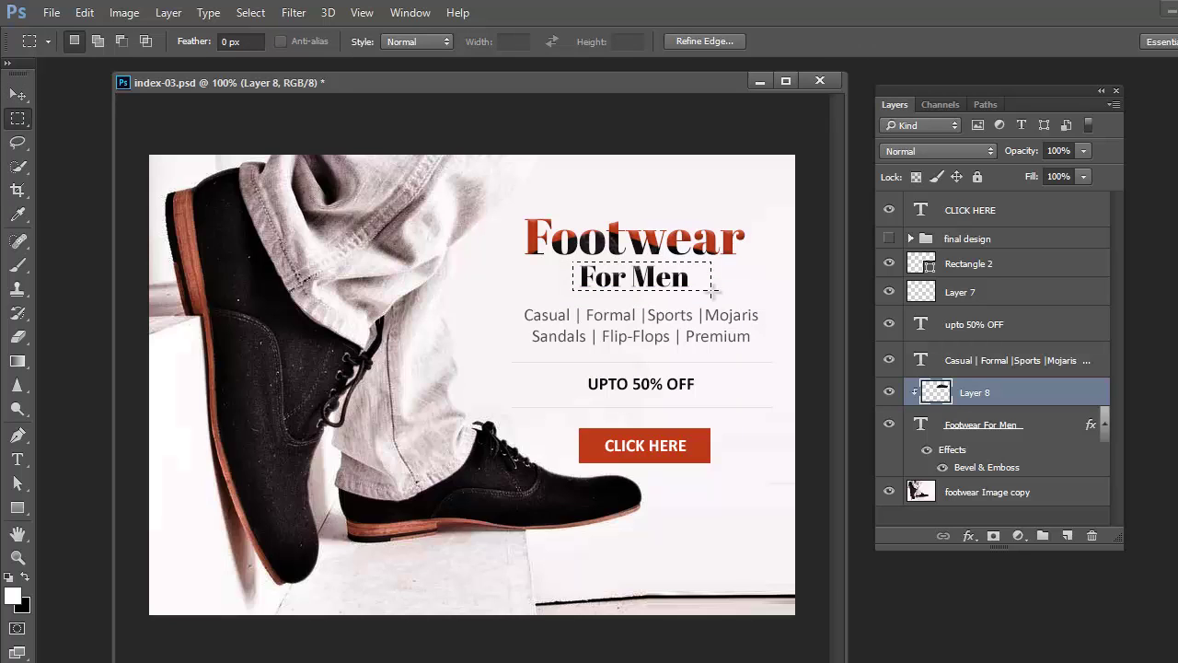
pyautogui.click(752, 291)
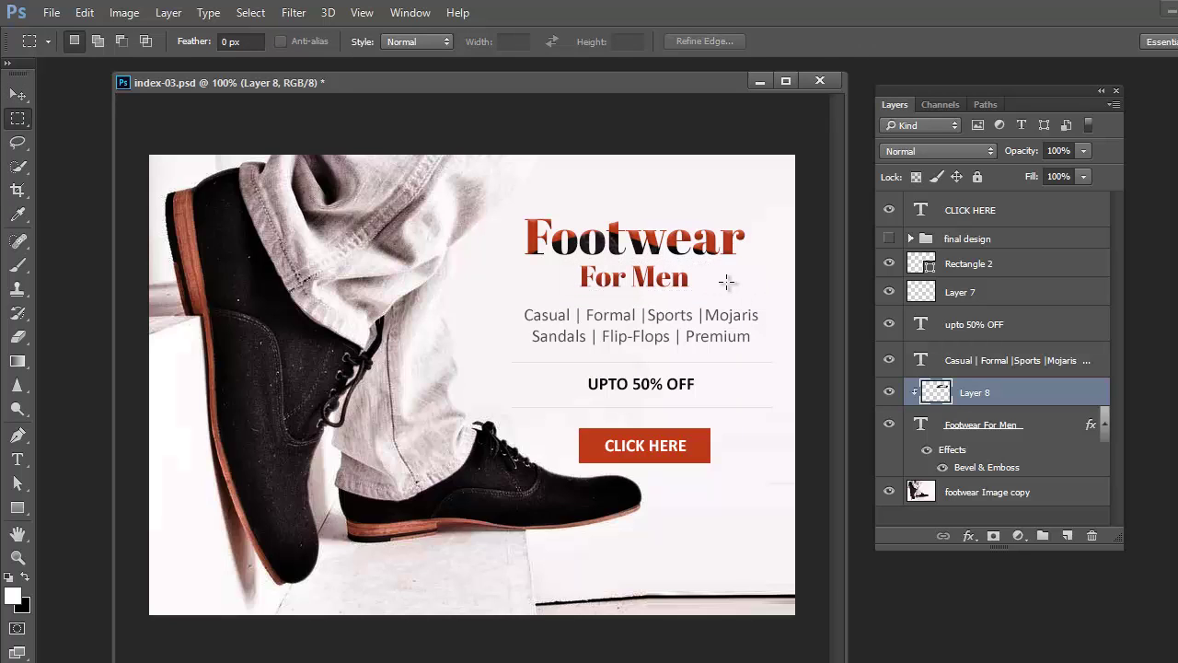
# Reposition the remaining shoe texture on the "Footwear" heading and hide all the panels.
pyautogui.press('v')
pyautogui.moveTo(718, 277); pyautogui.dragTo(717, 278)
pyautogui.hotkey('shift', 'Tab')
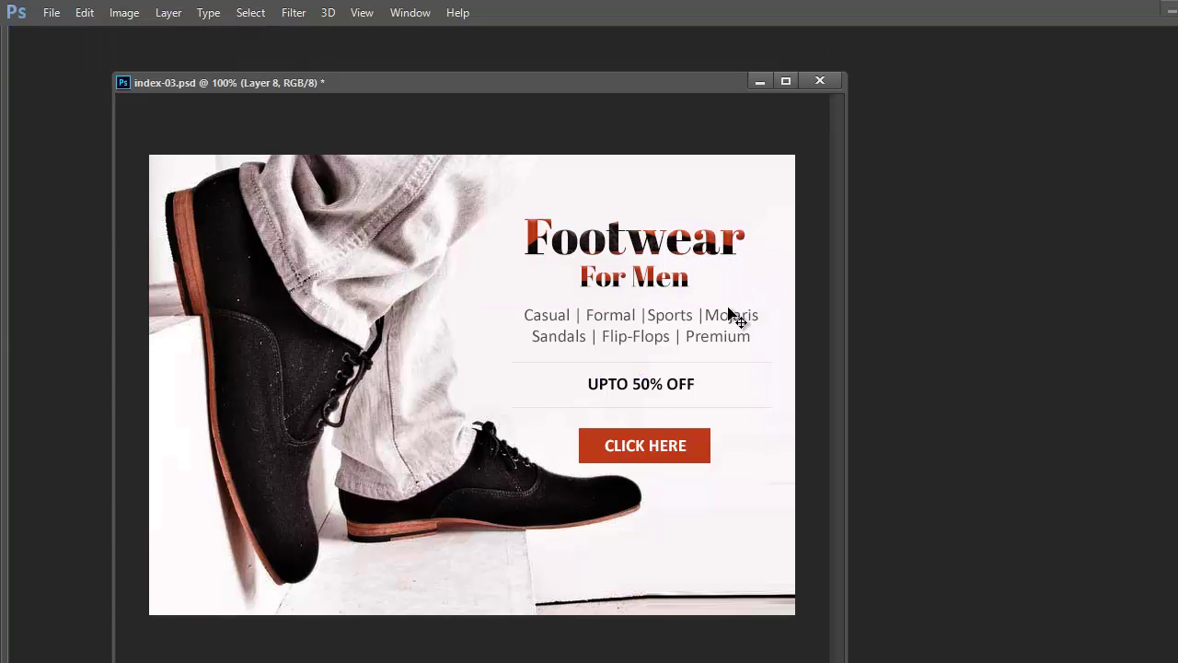
pyautogui.press('Tab')
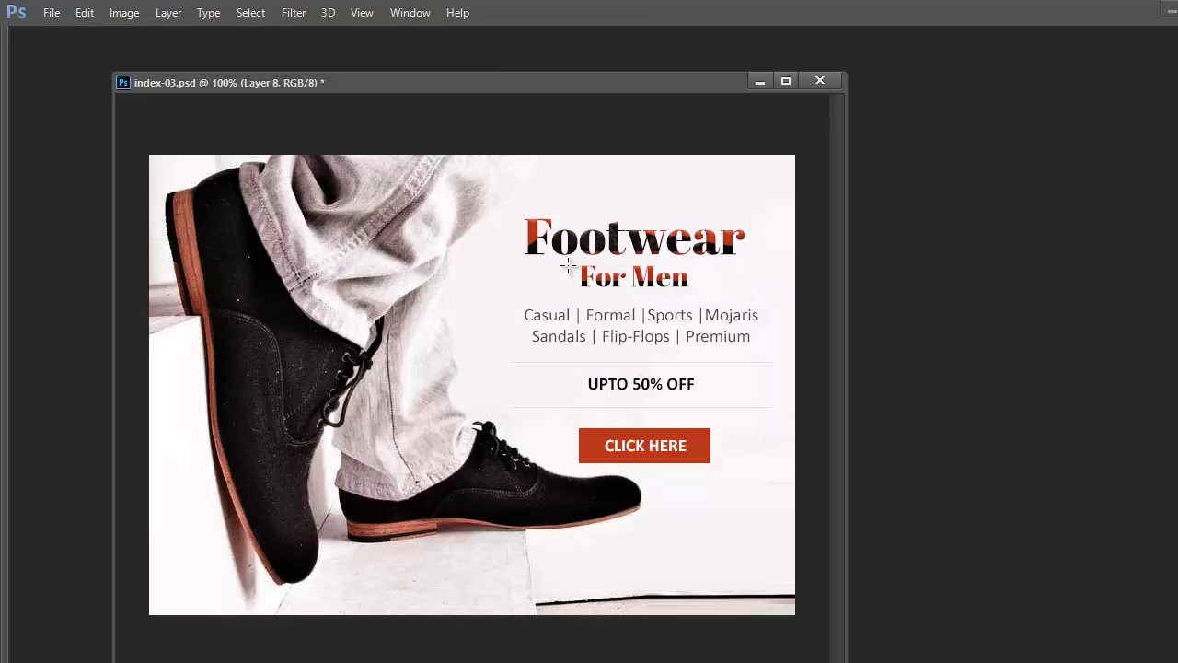
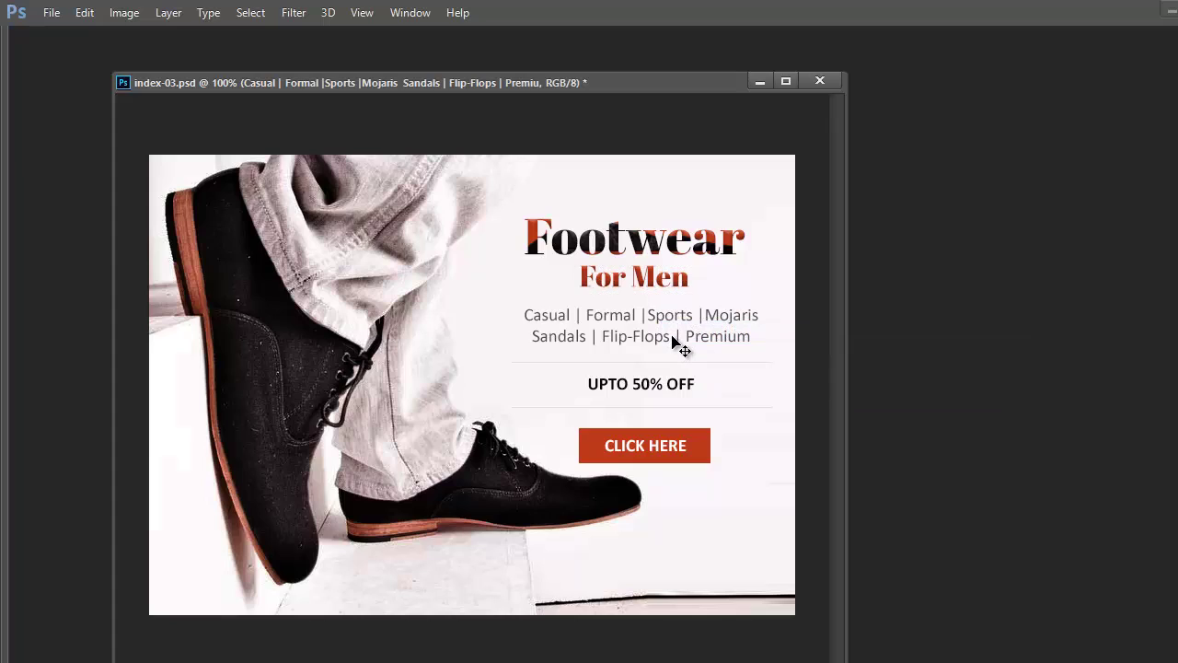
# Nudge the two-line category text slightly up, closer to the heading.
pyautogui.press('Up')
pyautogui.press('Up')
pyautogui.press('Up')
pyautogui.press('Up')
pyautogui.press('Up')
pyautogui.press('Up')
pyautogui.press('Up')
pyautogui.press('Up')
pyautogui.press('Up')
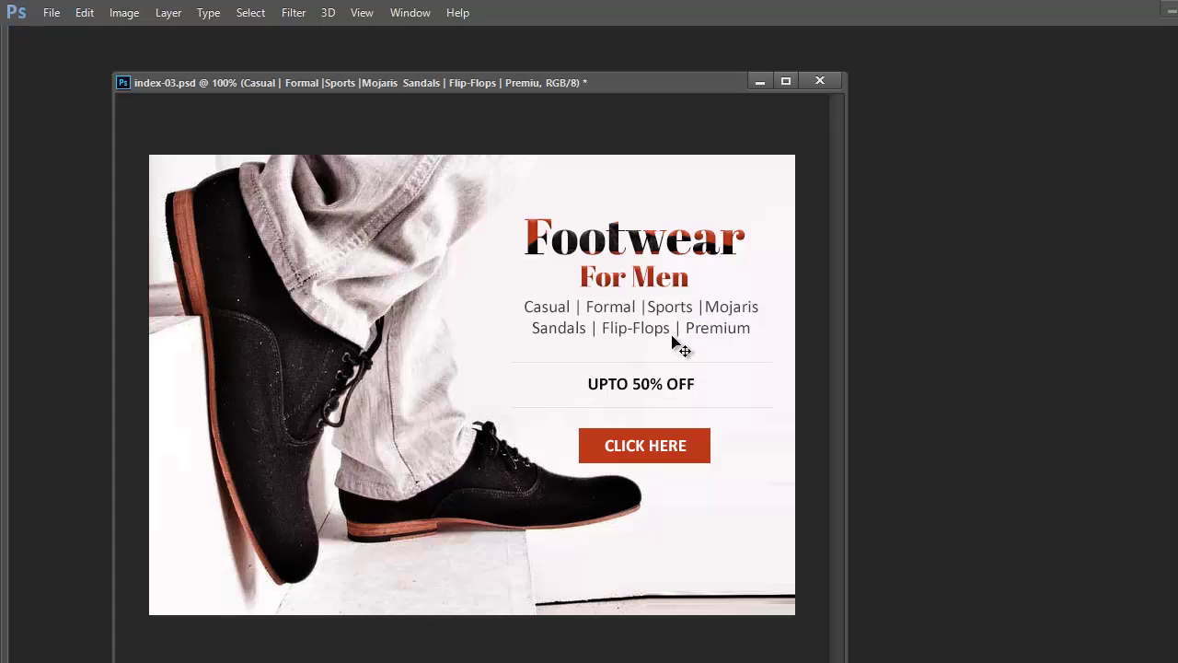
pyautogui.press('Down')
pyautogui.press('Down')
pyautogui.press('Down')
pyautogui.press('Down')
pyautogui.press('Down')
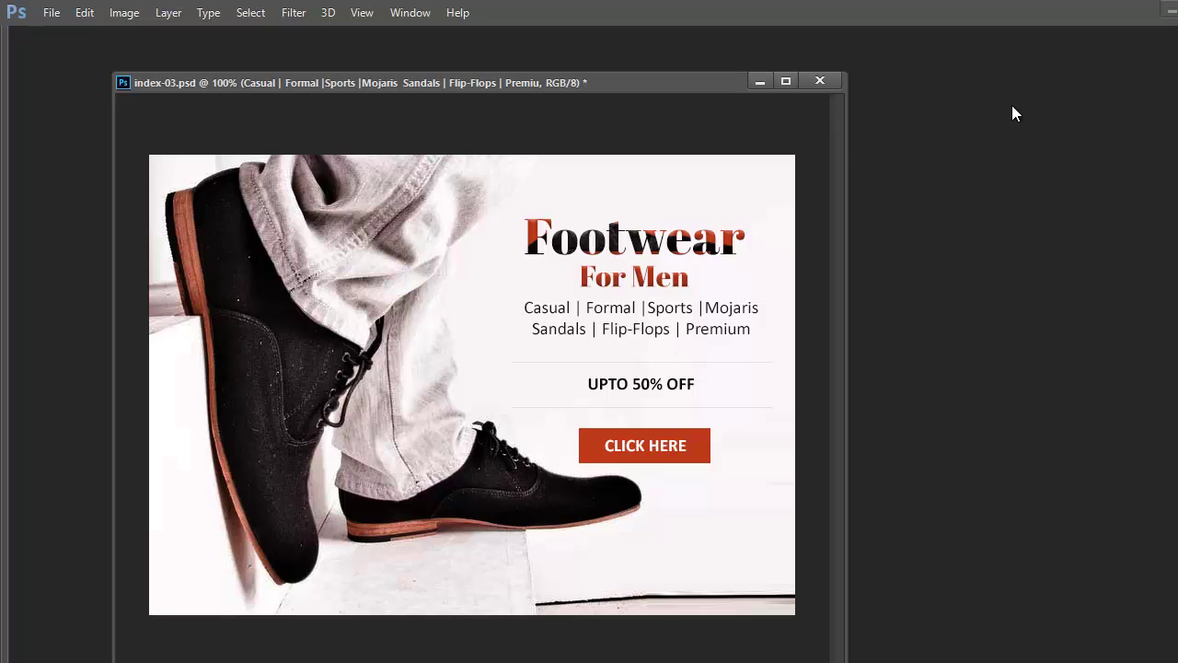
# Lower the shoe texture on "Footwear" and move "UPTO 50% OFF" together with its divider lines up 9 px.
pyautogui.keyDown('ctrl'); pyautogui.click(643, 263); pyautogui.keyUp('ctrl')
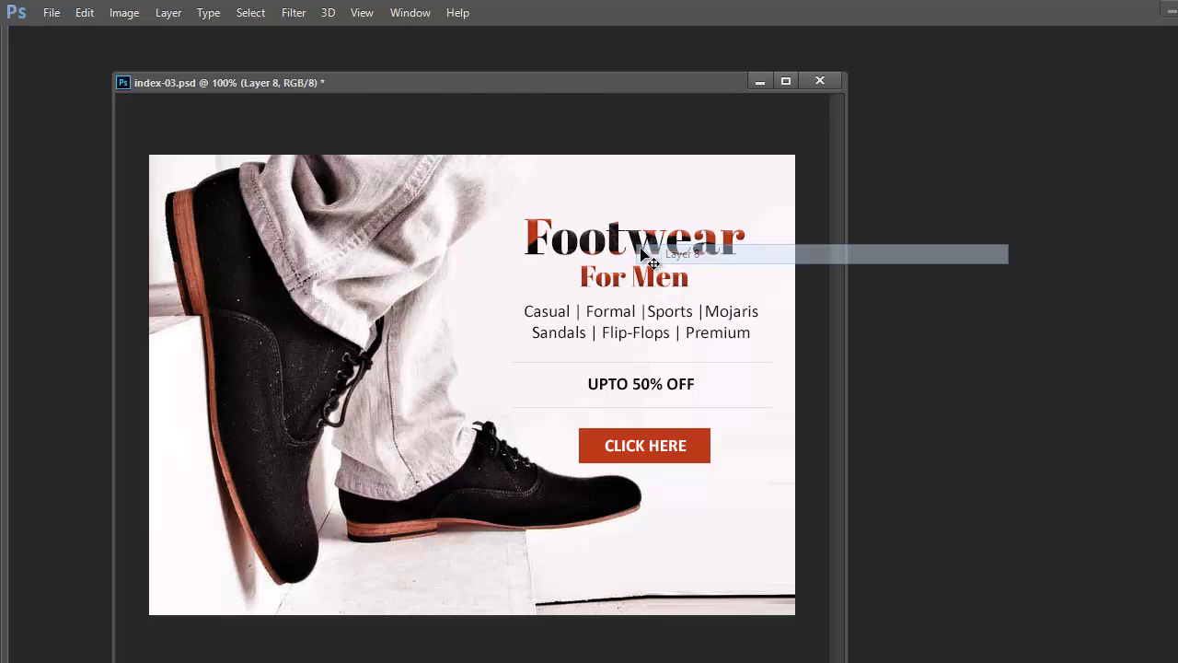
pyautogui.rightClick(629, 367)
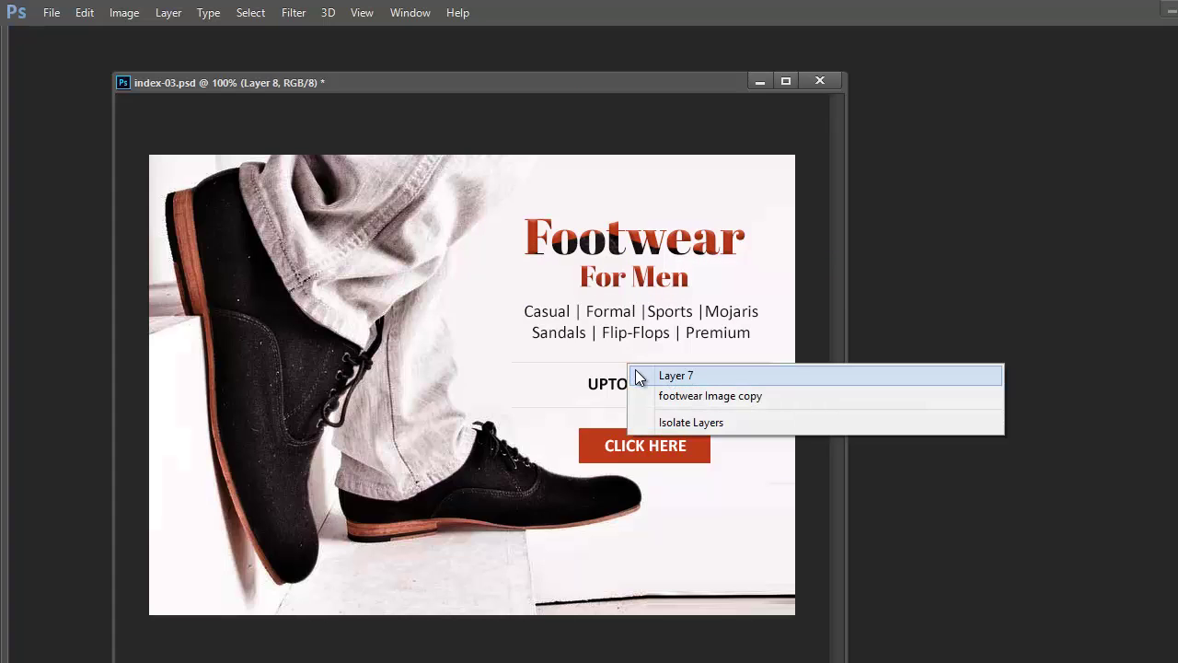
pyautogui.click(641, 376)
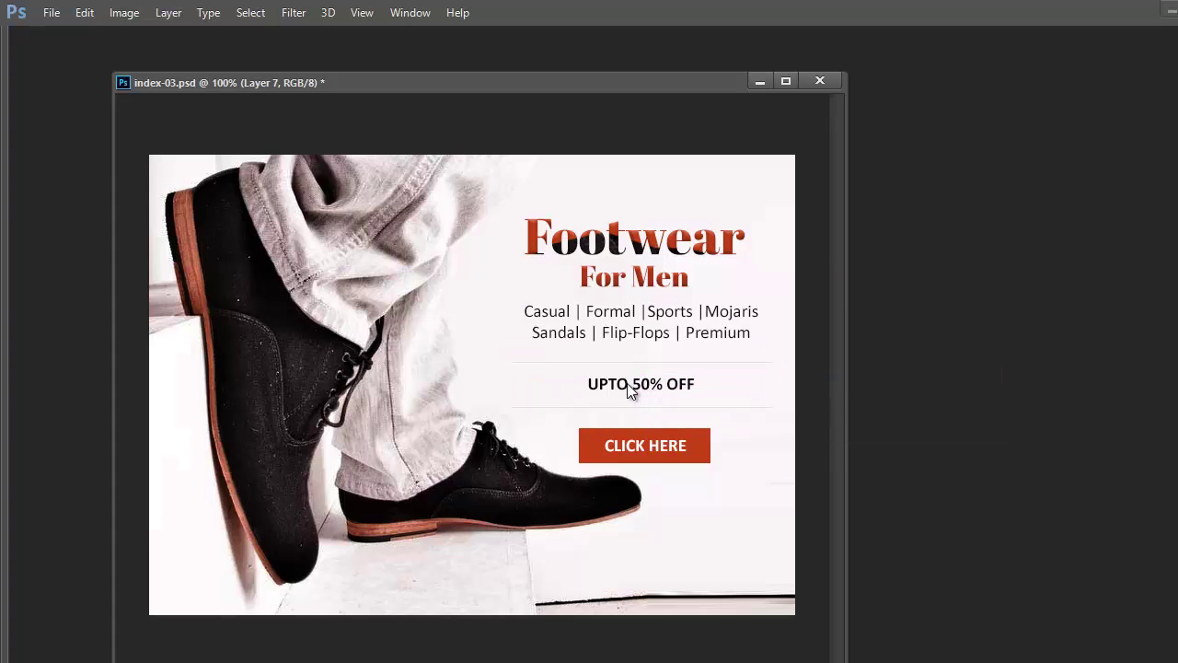
pyautogui.rightClick(642, 394)
pyautogui.keyDown('shift'); pyautogui.click(640, 394); pyautogui.keyUp('shift')
pyautogui.moveTo(641, 395); pyautogui.dragTo(642, 386)
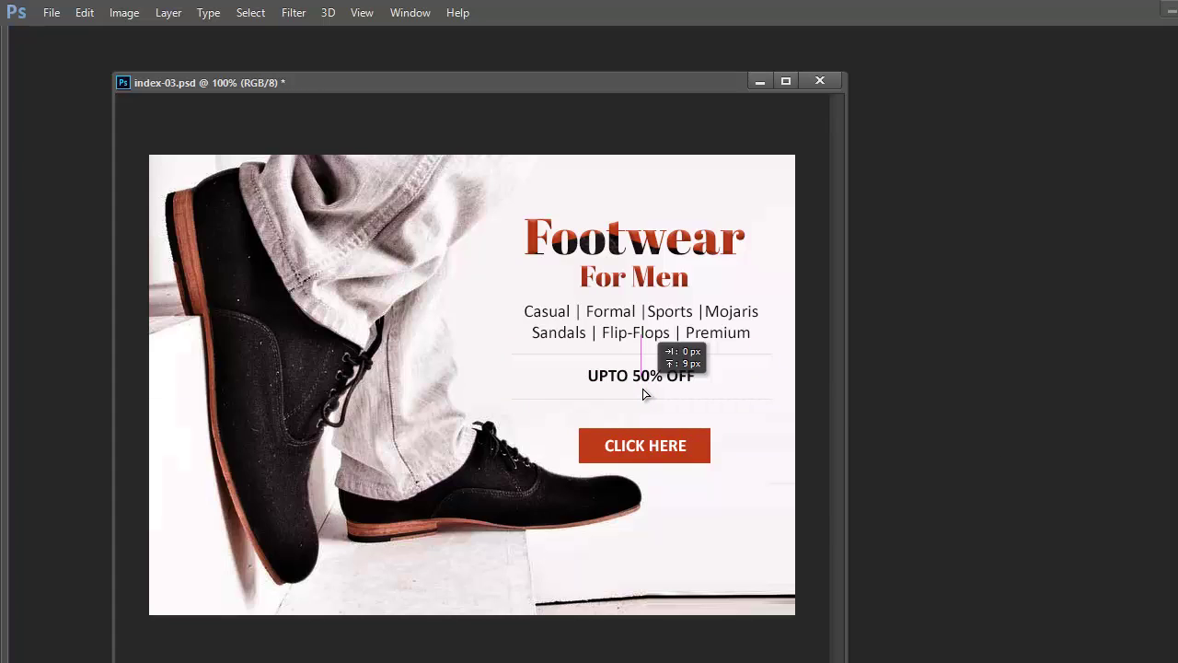
pyautogui.moveTo(643, 391); pyautogui.dragTo(642, 391)
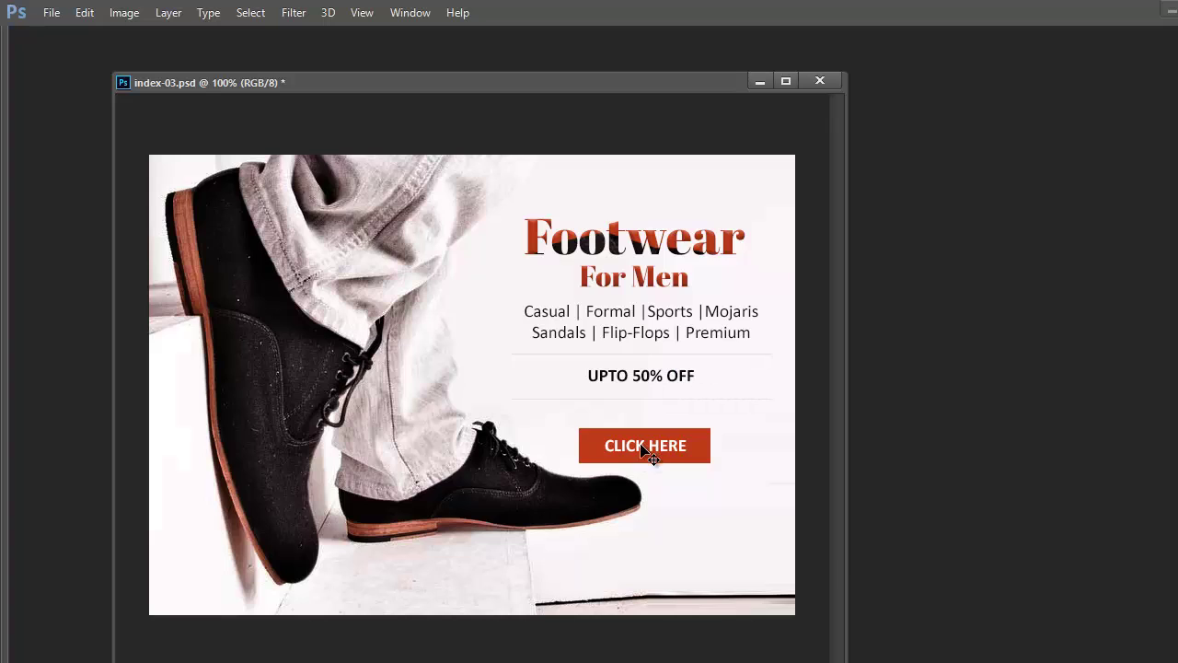
# Move the CLICK HERE text and its red rectangle up together, closer to the offer, and save the file.
pyautogui.rightClick(642, 445)
pyautogui.click(649, 452)
pyautogui.rightClick(614, 446)
pyautogui.click(619, 451)
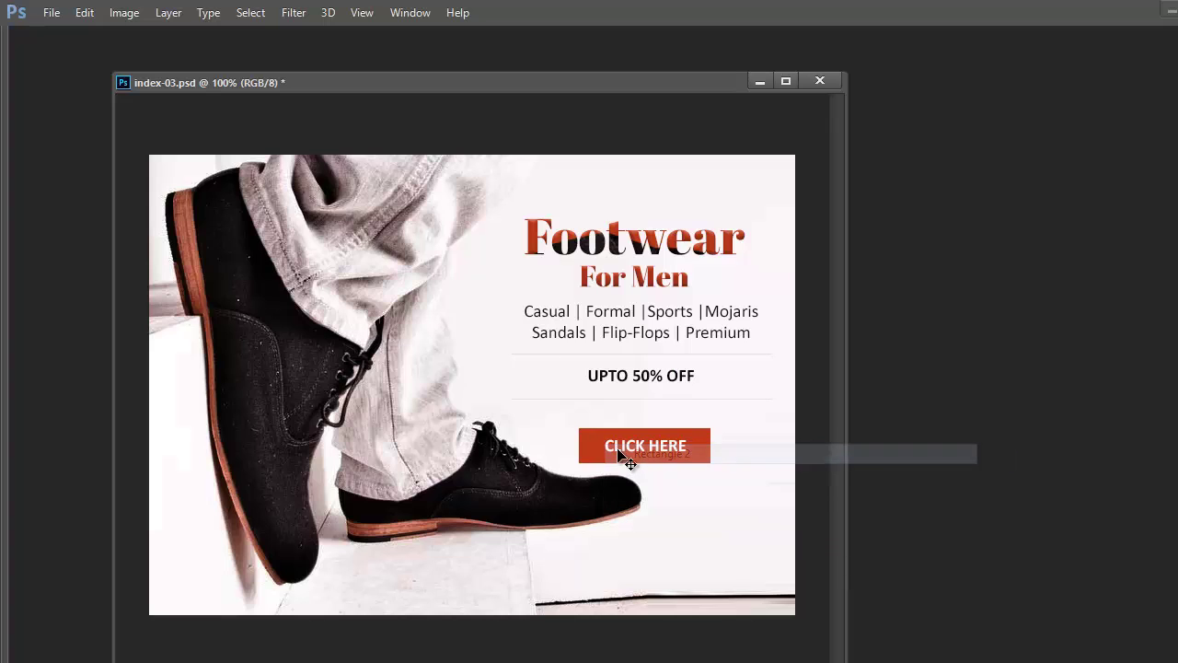
pyautogui.moveTo(629, 462); pyautogui.dragTo(641, 488)
pyautogui.hotkey('ctrl', 's')
# Bring the panels back, select the whole canvas and fill a new layer above "CLICK HERE" with light grey #dbdbdb.
pyautogui.press('Tab')
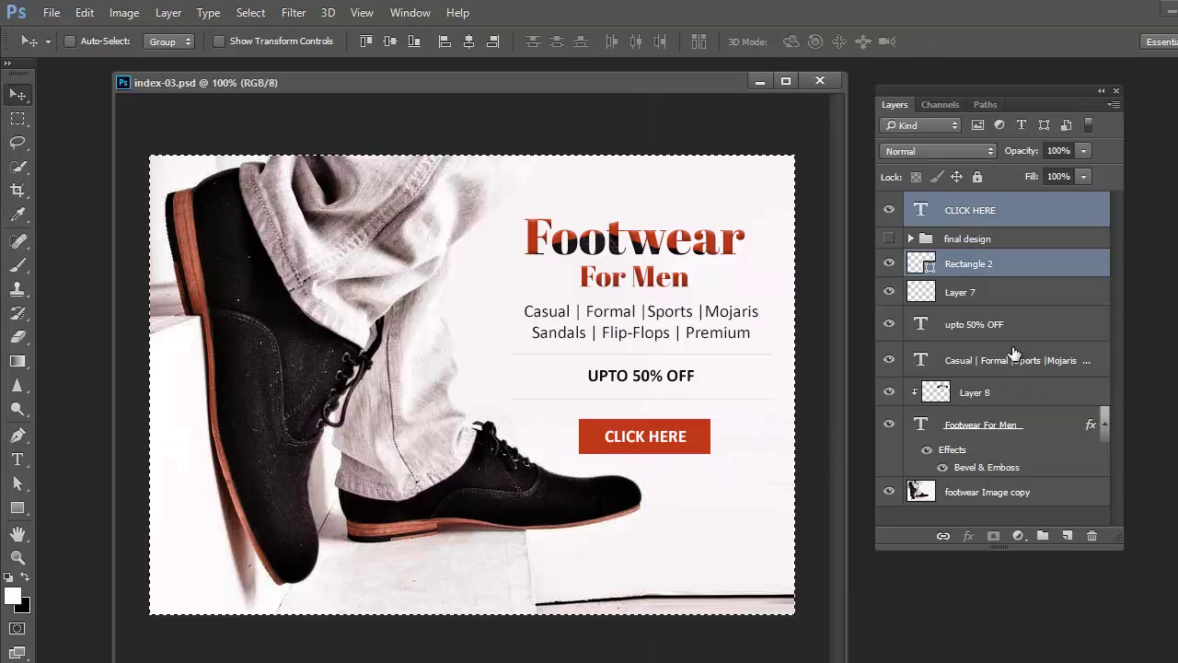
pyautogui.click(1040, 225)
pyautogui.click(1068, 535)
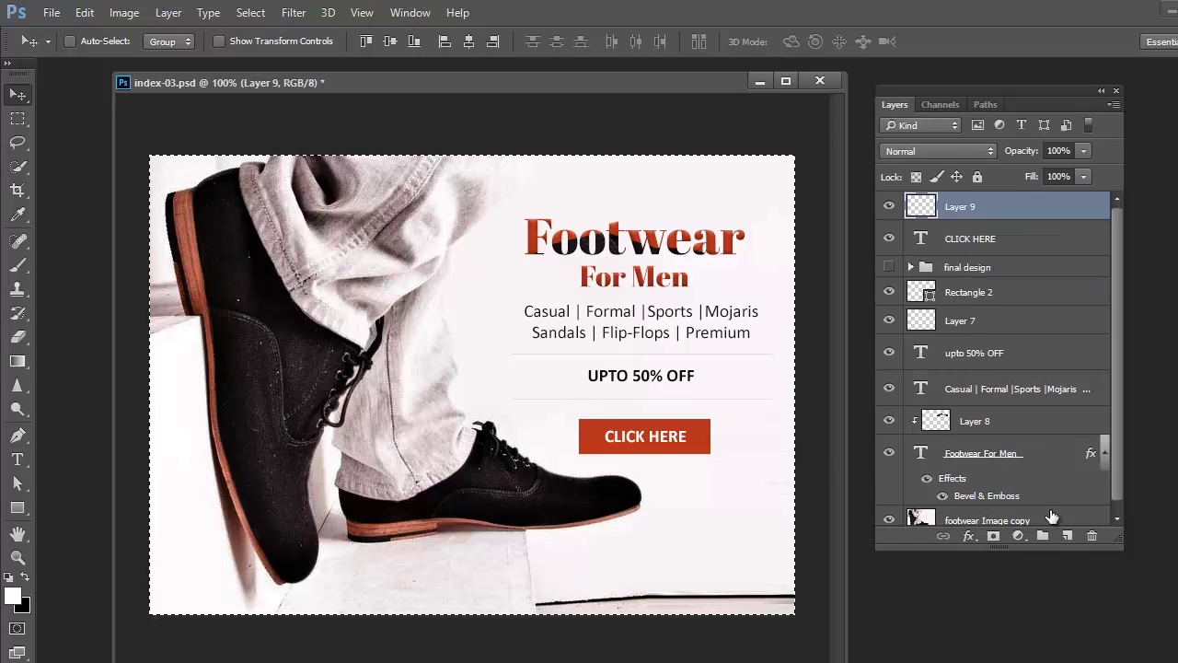
pyautogui.click(12, 595)
pyautogui.moveTo(396, 162)
pyautogui.mouseDown()
pyautogui.moveTo(412, 200)
pyautogui.moveTo(379, 189)
pyautogui.mouseUp()
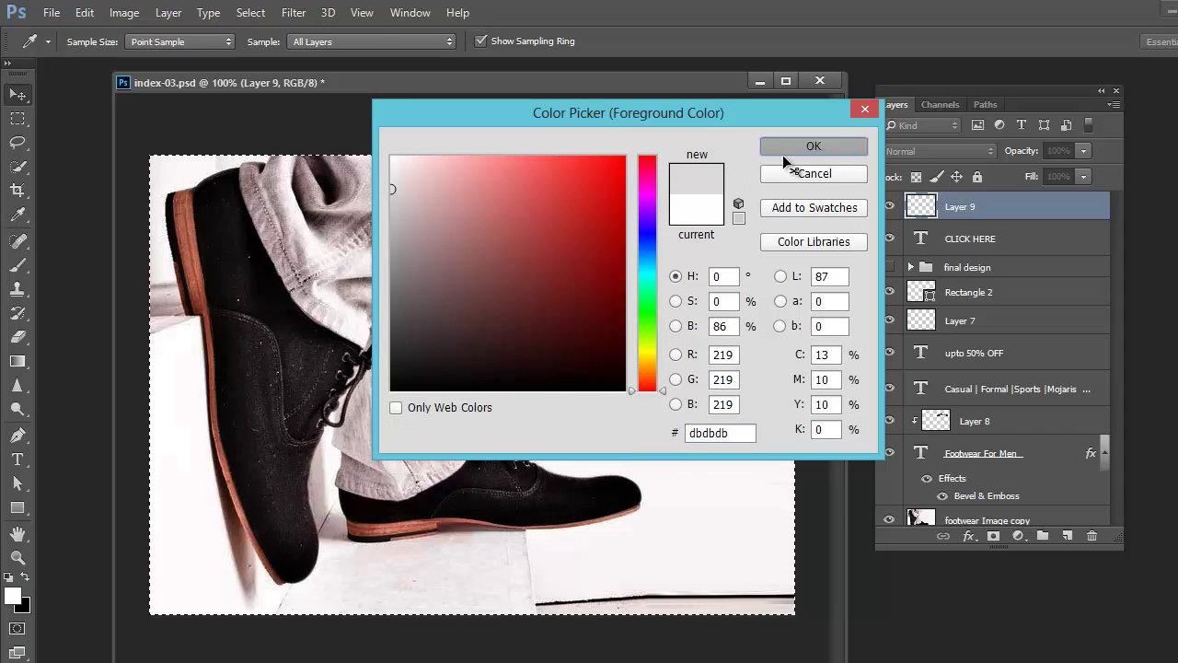
pyautogui.click(789, 153)
pyautogui.hotkey('alt', 'BackSpace')
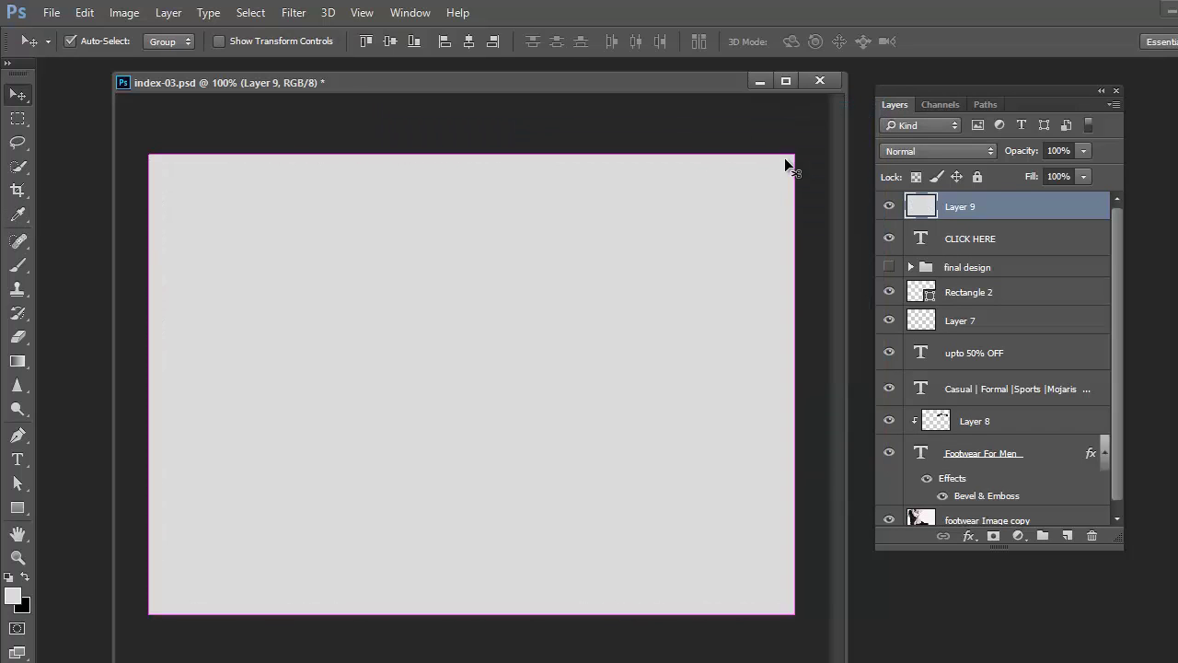
pyautogui.hotkey('ctrl', 'd')
# Erase the middle of the grey layer with a soft 500 px Eraser at 0% hardness, leaving a faint grey vignette around the edges.
pyautogui.click(17, 340)
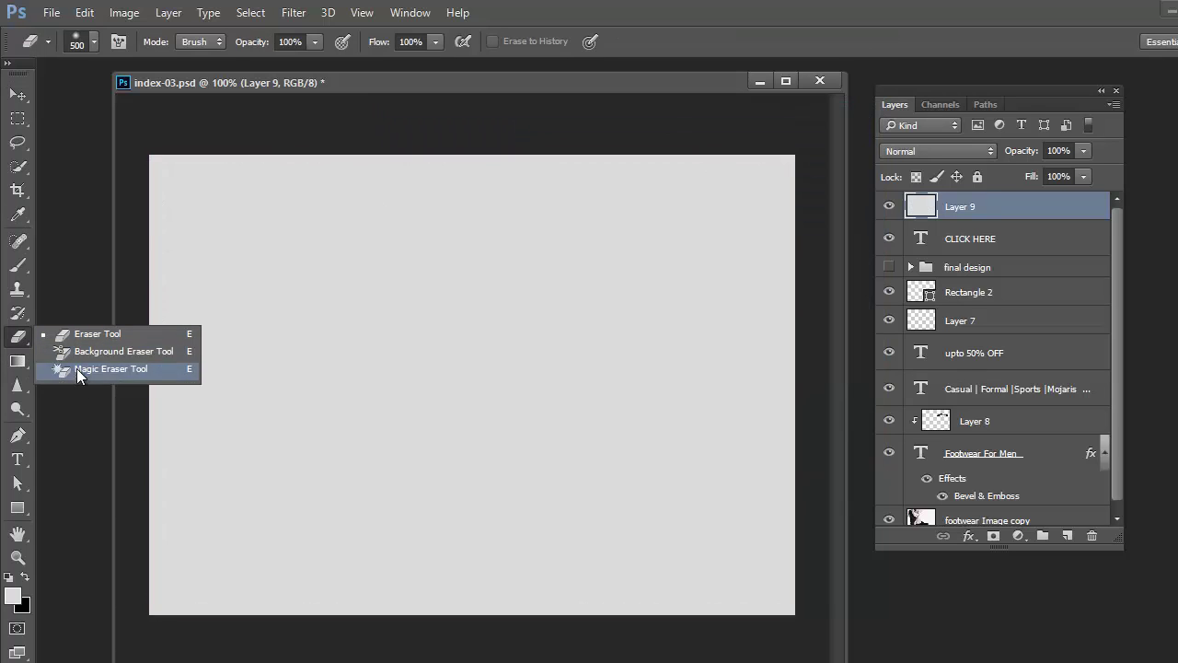
pyautogui.click(21, 313)
pyautogui.moveTo(21, 317)
pyautogui.mouseDown()
pyautogui.moveTo(45, 289)
pyautogui.moveTo(27, 264)
pyautogui.moveTo(110, 280)
pyautogui.moveTo(112, 265)
pyautogui.moveTo(105, 281)
pyautogui.mouseUp()
pyautogui.moveTo(18, 337)
pyautogui.mouseDown()
pyautogui.moveTo(73, 350)
pyautogui.moveTo(81, 332)
pyautogui.mouseUp()
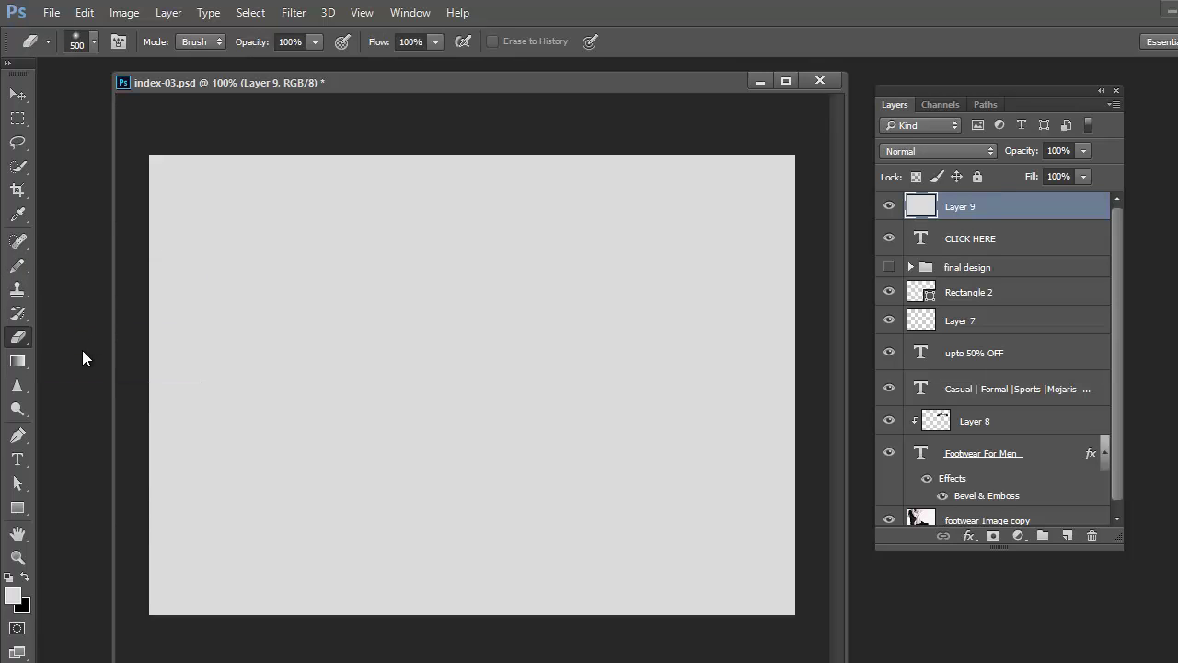
pyautogui.click(96, 43)
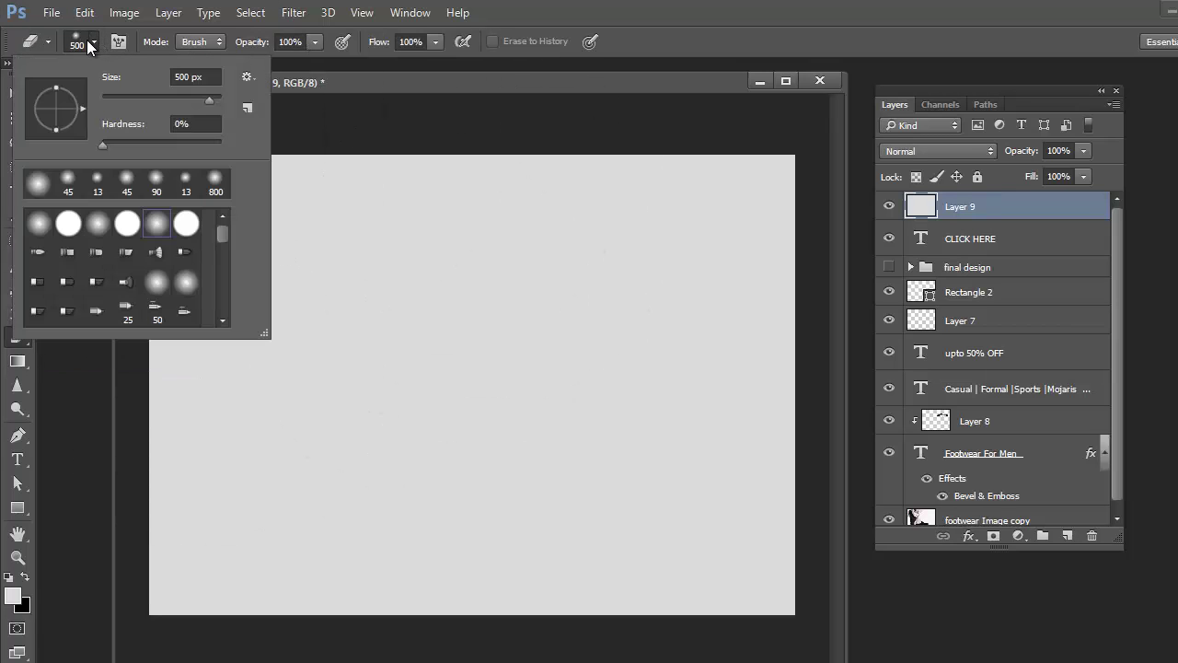
pyautogui.click(92, 43)
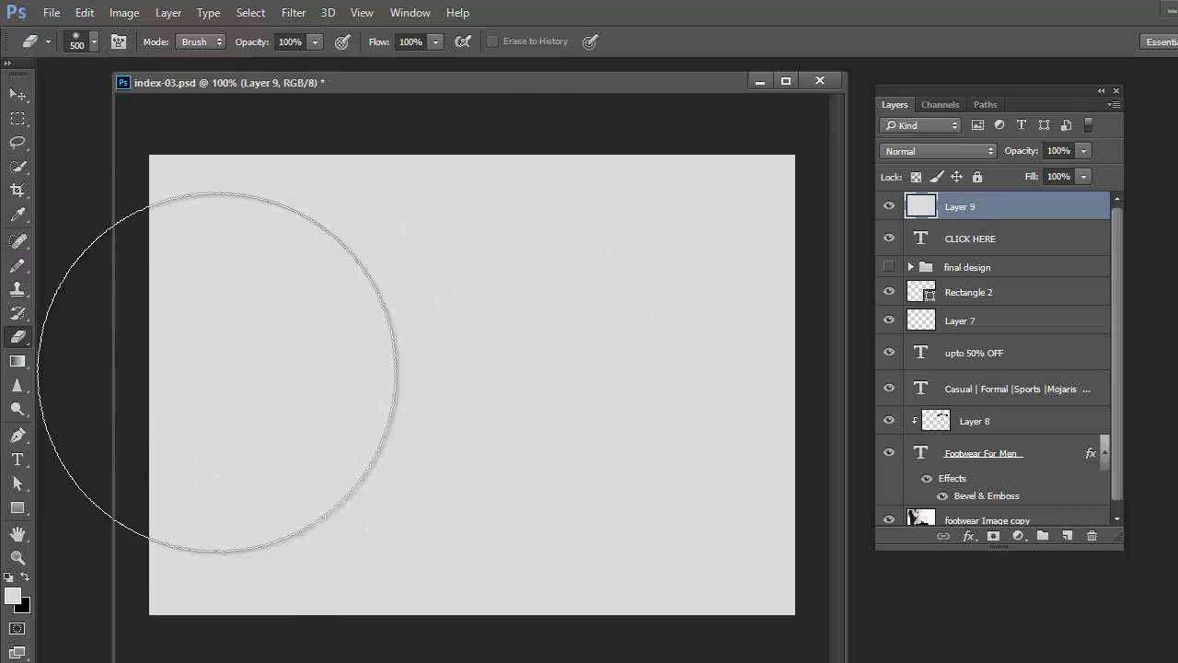
pyautogui.moveTo(239, 382)
pyautogui.mouseDown()
pyautogui.moveTo(782, 400)
pyautogui.moveTo(552, 395)
pyautogui.moveTo(3, 488)
pyautogui.mouseUp()
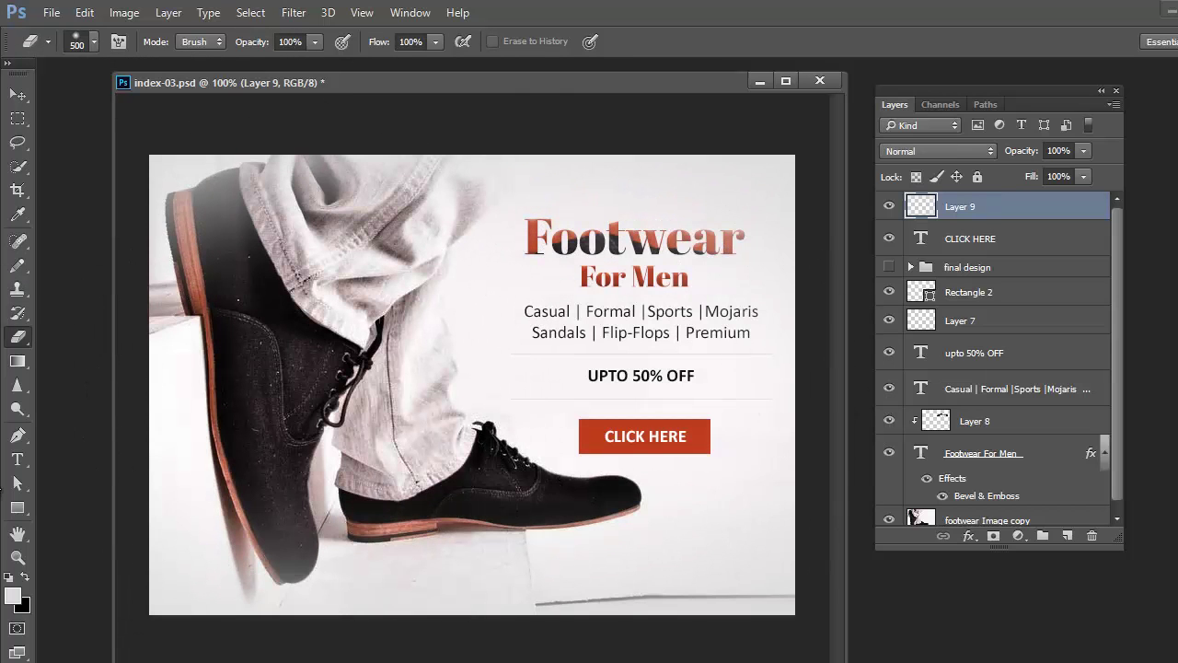
# Clear the grey haze from the upright shoe, from toe to heel, with the Eraser reduced to 100 px.
pyautogui.press('[')
pyautogui.press('[')
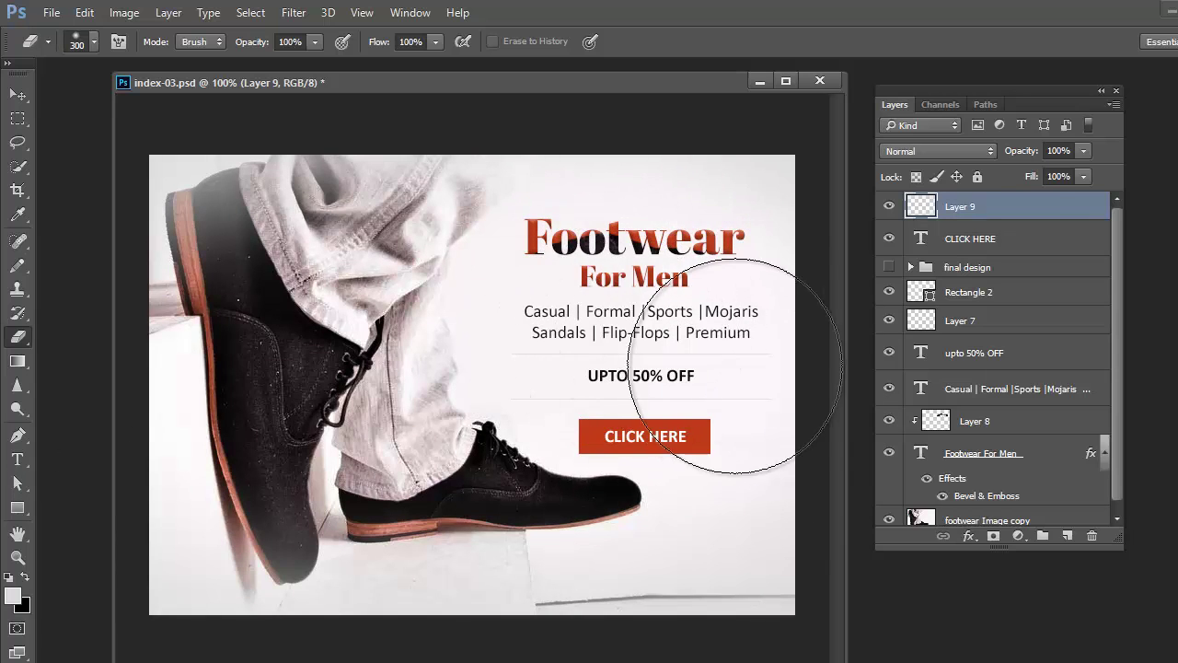
pyautogui.click(177, 379)
pyautogui.press('[')
pyautogui.press('[')
pyautogui.press('[')
pyautogui.press('[')
pyautogui.press('[')
pyautogui.press('[')
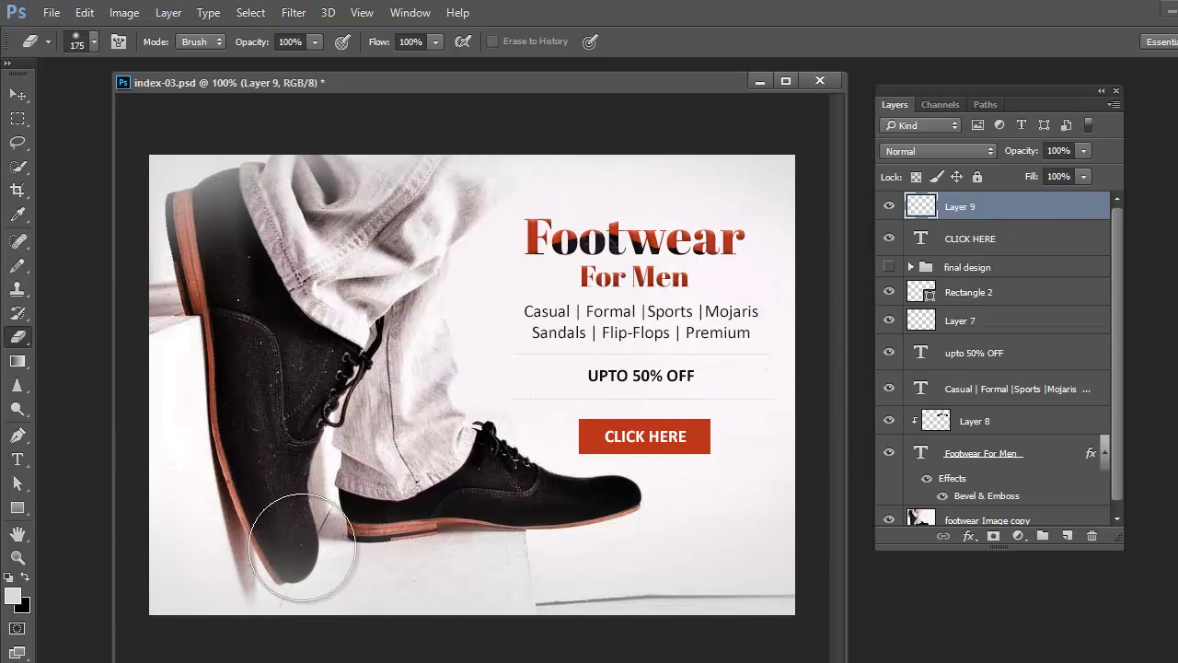
pyautogui.moveTo(292, 552)
pyautogui.mouseDown()
pyautogui.moveTo(257, 276)
pyautogui.moveTo(227, 246)
pyautogui.moveTo(230, 223)
pyautogui.moveTo(256, 212)
pyautogui.moveTo(202, 228)
pyautogui.mouseUp()
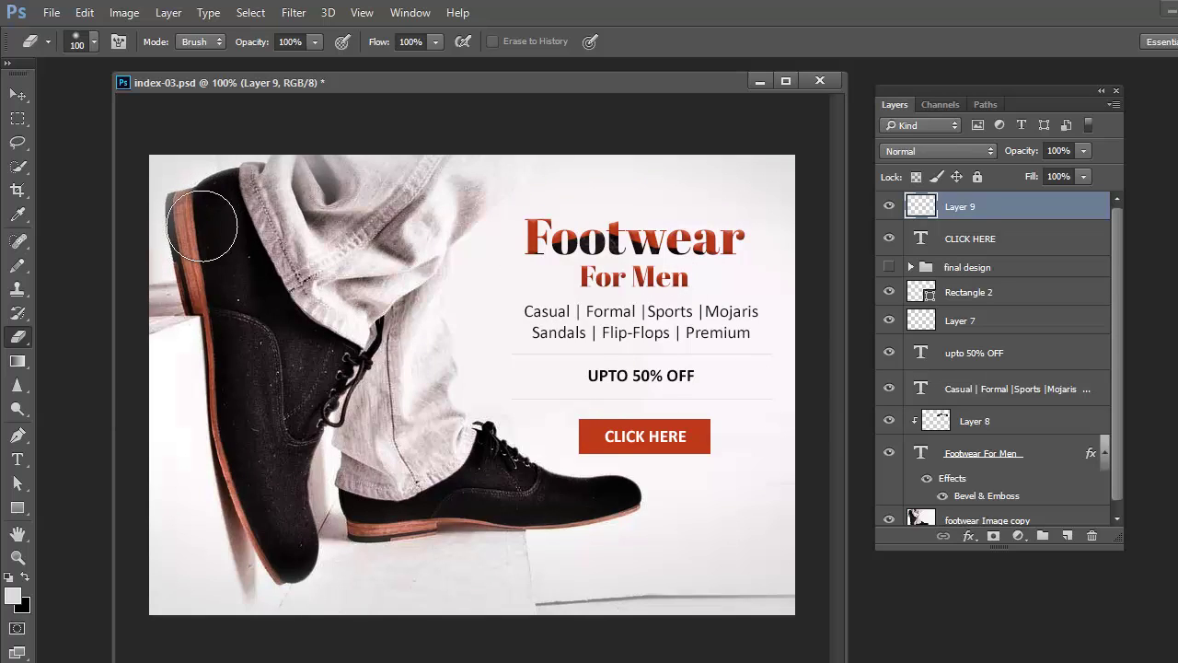
# Erase the remaining grey over the flat shoe with a 70 px Eraser and return to the Move tool.
pyautogui.press('[')
pyautogui.press('[')
pyautogui.moveTo(383, 476)
pyautogui.mouseDown()
pyautogui.moveTo(392, 503)
pyautogui.moveTo(611, 499)
pyautogui.moveTo(512, 494)
pyautogui.moveTo(445, 451)
pyautogui.moveTo(532, 501)
pyautogui.moveTo(573, 496)
pyautogui.moveTo(550, 523)
pyautogui.mouseUp()
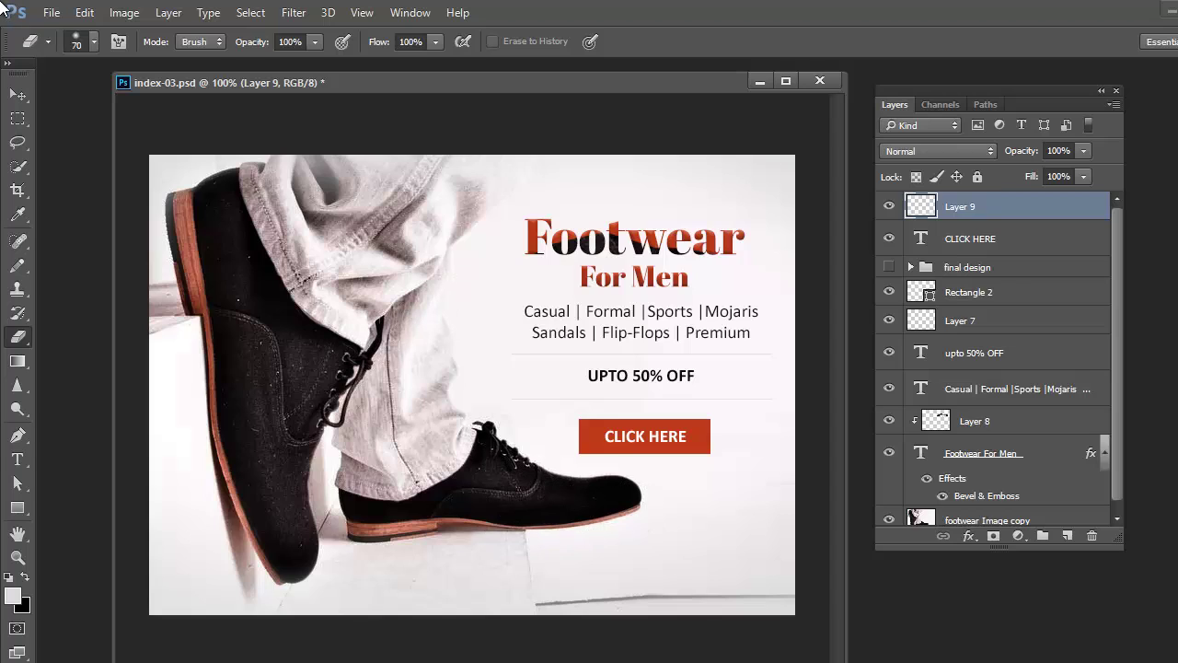
pyautogui.press('v')
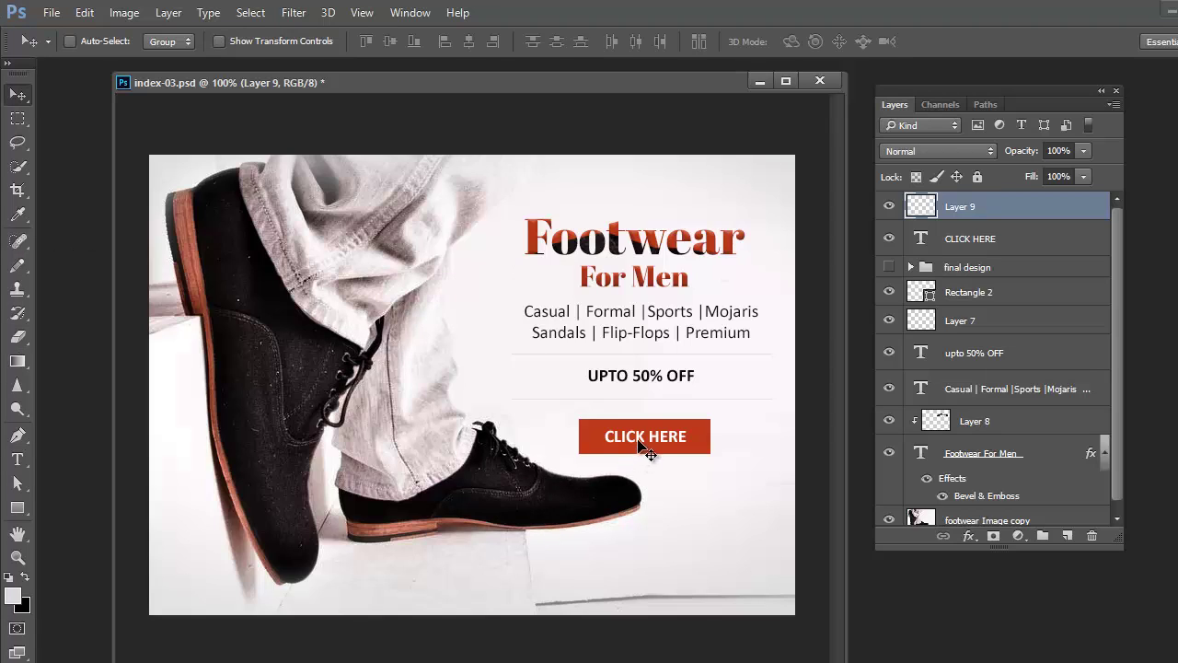
# Centre the "CLICK HERE" text and its red rectangle horizontally on each other.
pyautogui.keyDown('ctrl'); pyautogui.click(637, 434); pyautogui.keyUp('ctrl')
pyautogui.rightClick(597, 433)
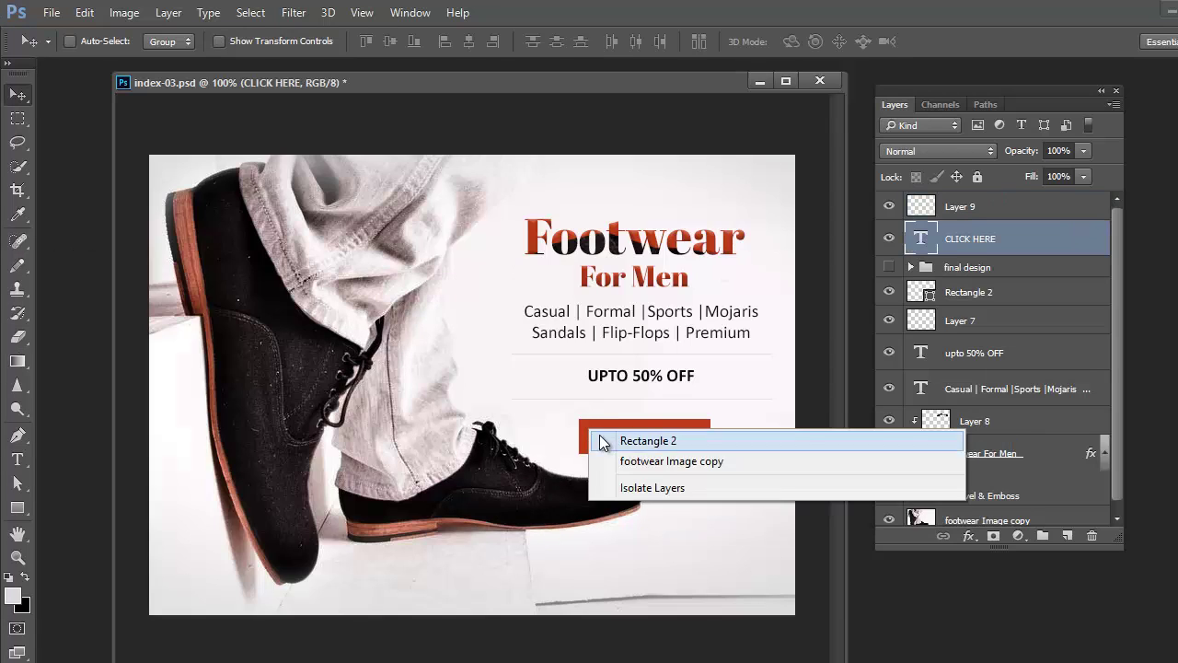
pyautogui.keyDown('shift'); pyautogui.click(627, 439); pyautogui.keyUp('shift')
pyautogui.click(466, 42)
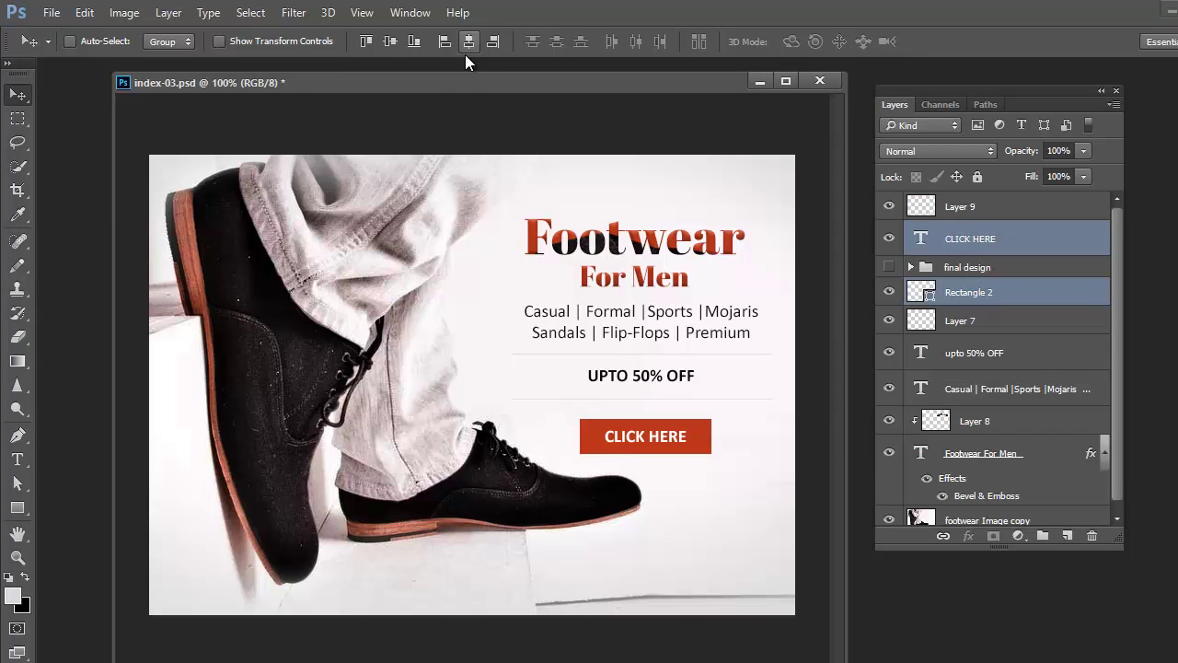
# Add the discount, category and "Footwear For Men" text layers to the selection, align all horizontal centres and save the document.
pyautogui.rightClick(644, 388)
pyautogui.keyDown('shift'); pyautogui.click(654, 391); pyautogui.keyUp('shift')
pyautogui.rightClick(644, 339)
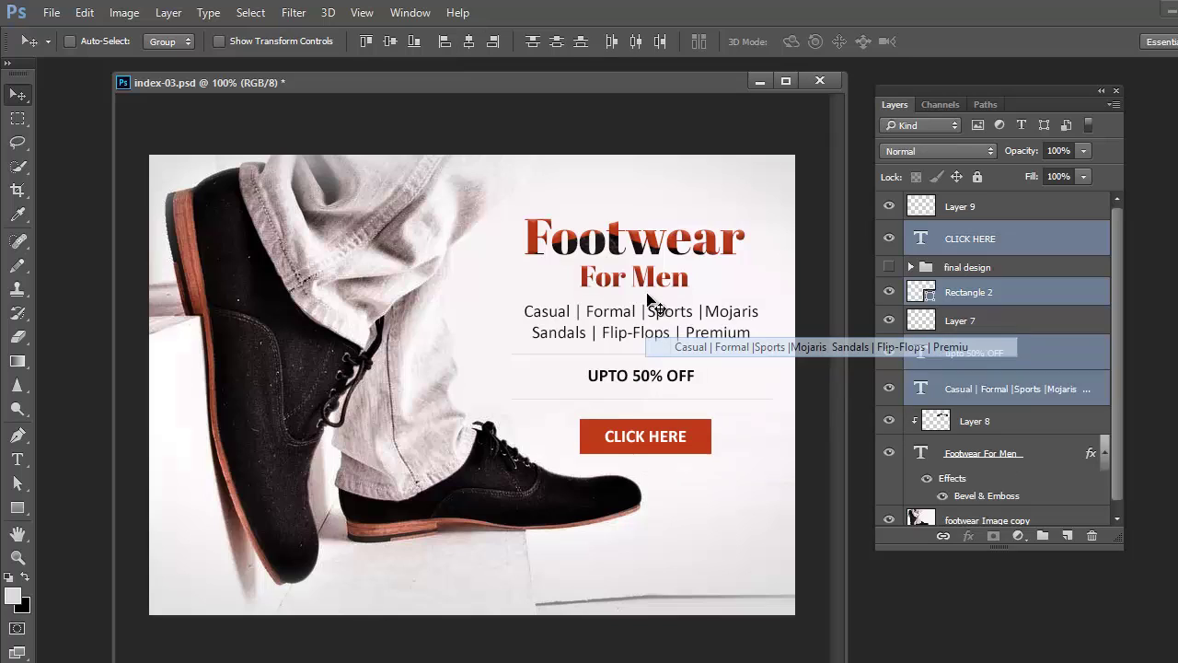
pyautogui.keyDown('shift'); pyautogui.click(650, 347); pyautogui.keyUp('shift')
pyautogui.rightClick(659, 275)
pyautogui.keyDown('shift'); pyautogui.click(700, 283); pyautogui.keyUp('shift')
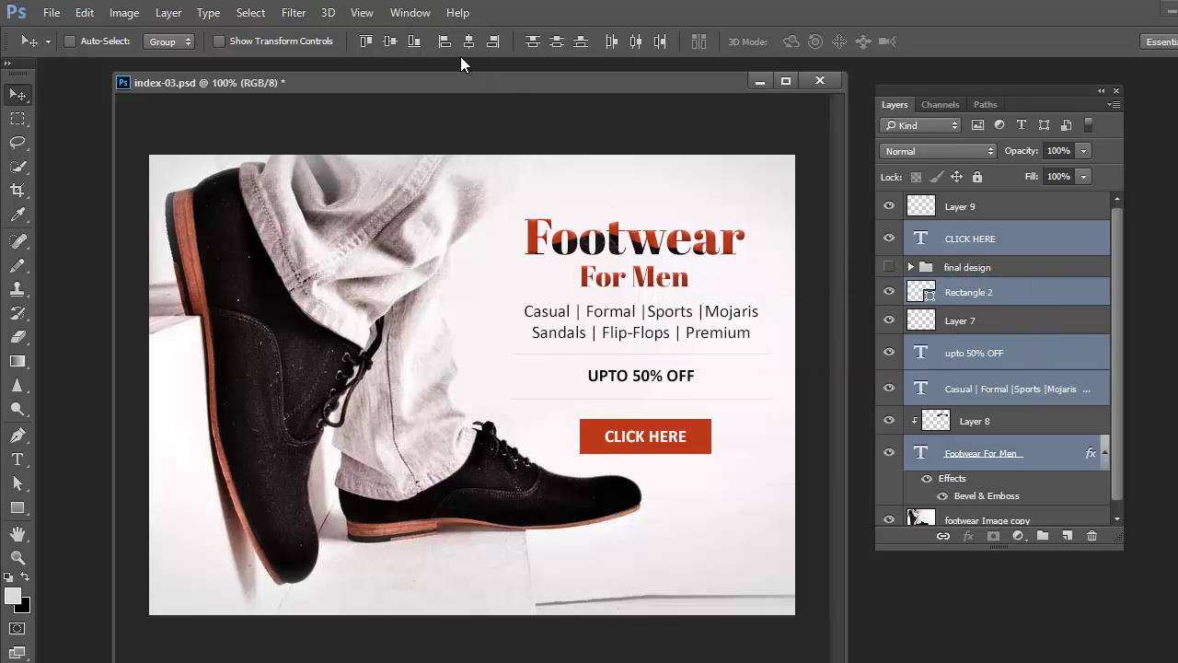
pyautogui.click(467, 43)
pyautogui.press('Tab')
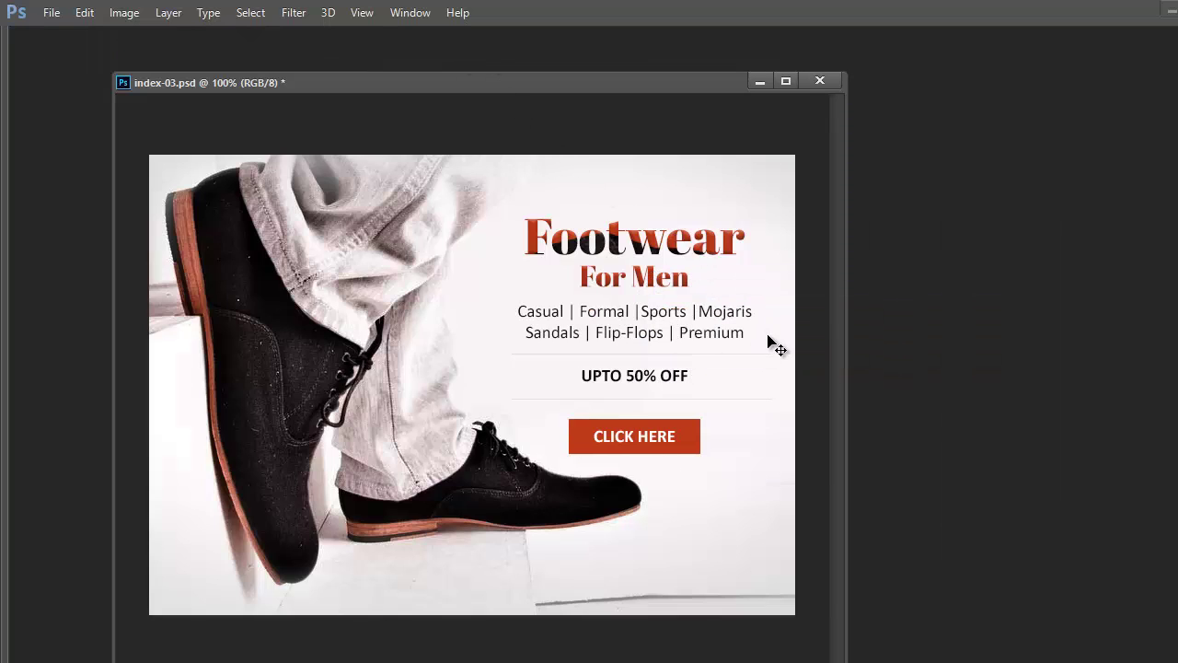
pyautogui.hotkey('ctrl', 's')
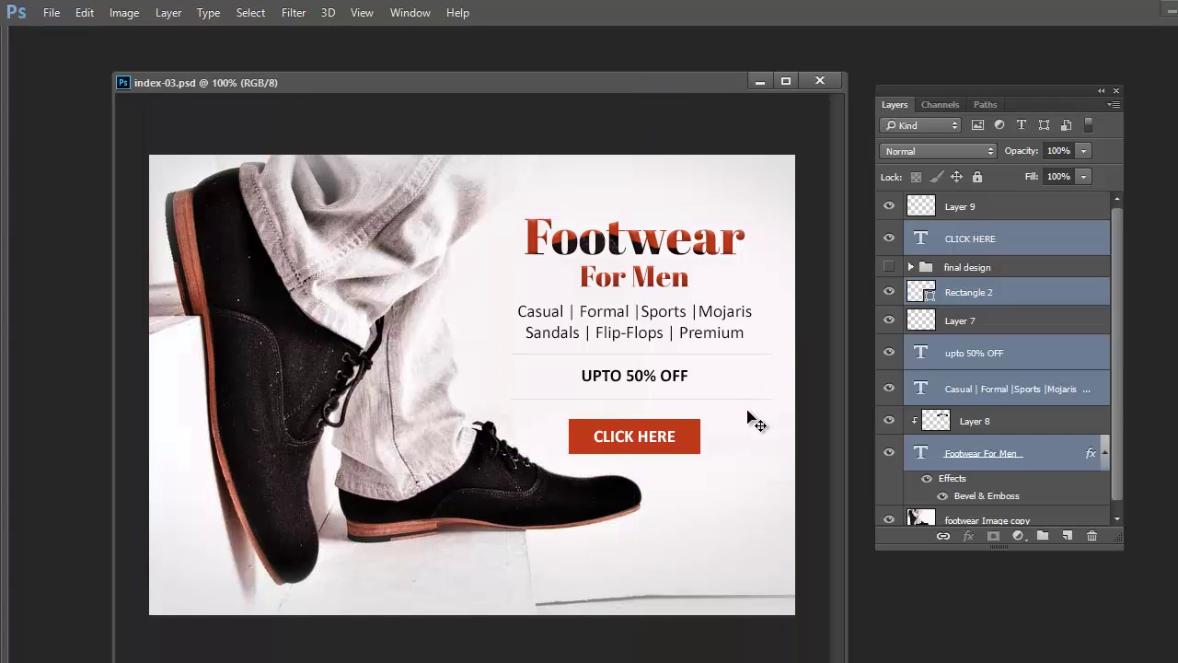